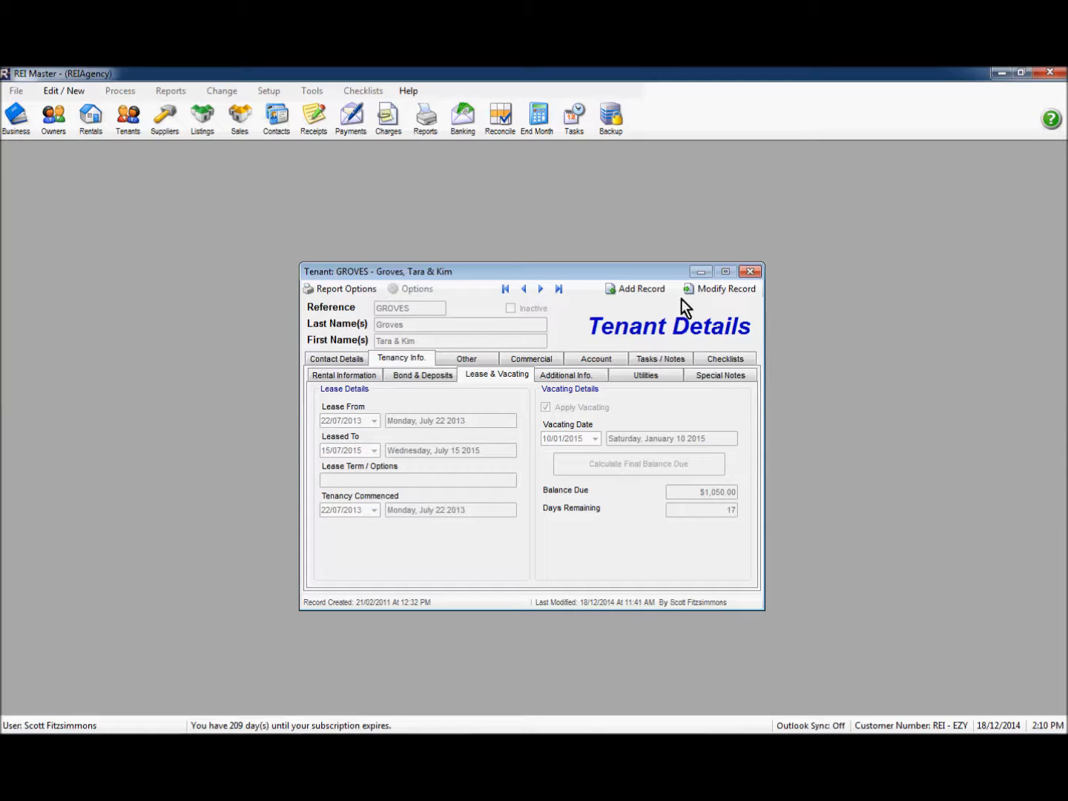
Step: Close the tenant record and the Tenants list, then bring up the Receipt List
click(751, 272)
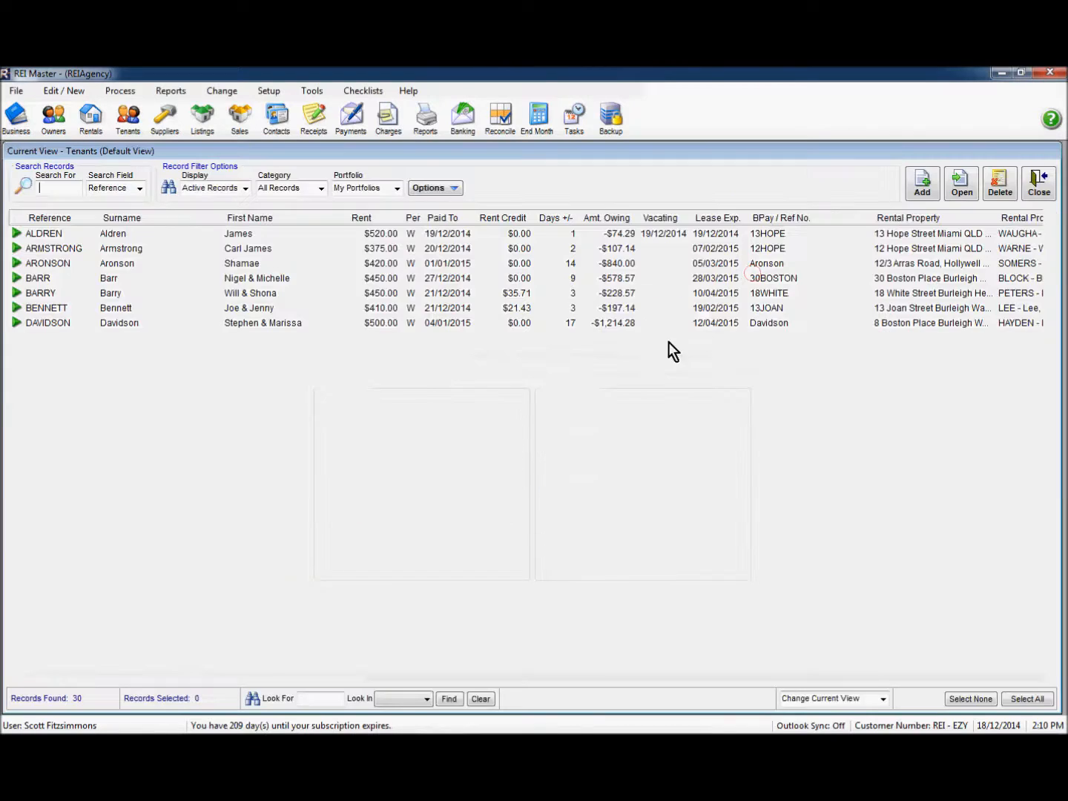
click(1039, 190)
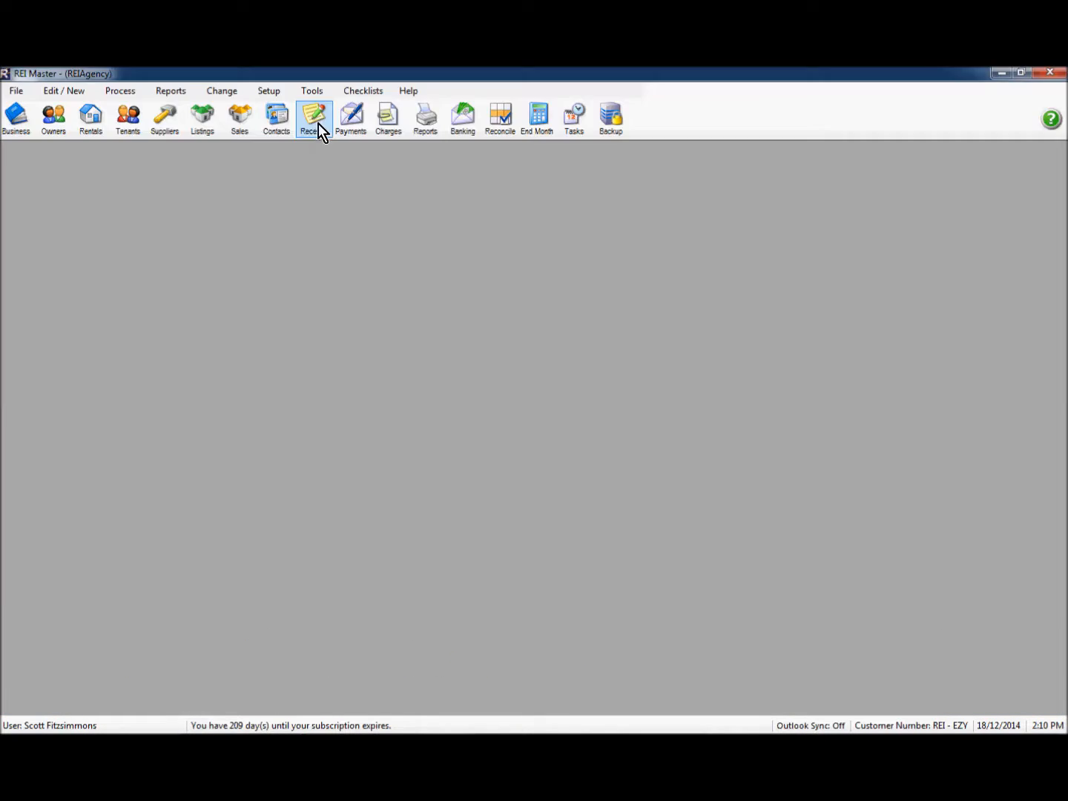
click(318, 124)
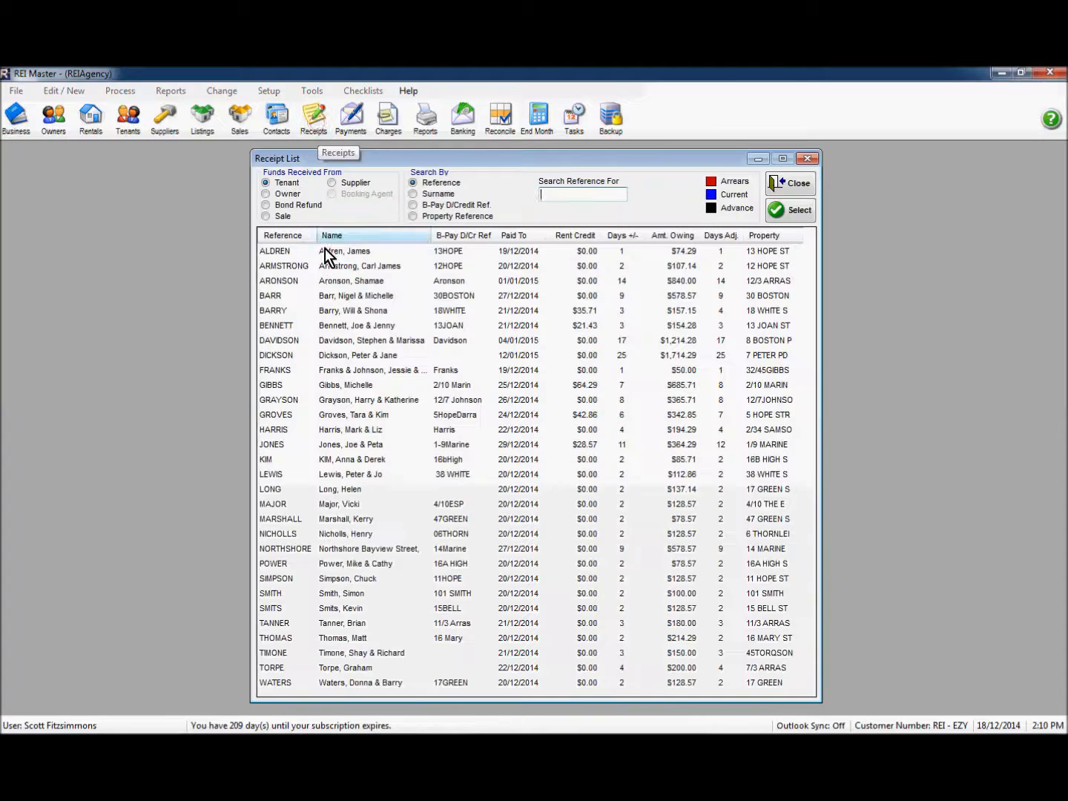
Step: Choose the vacating tenant and make the receipt's first line a Rent item
click(345, 416)
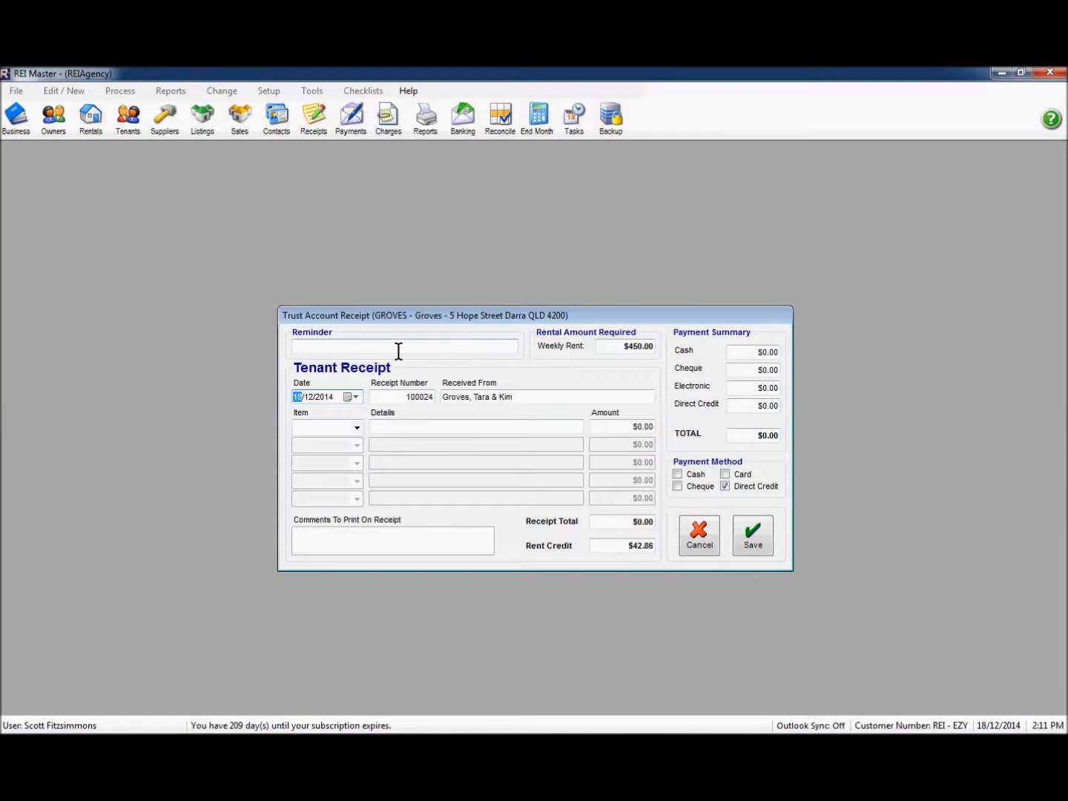
click(357, 428)
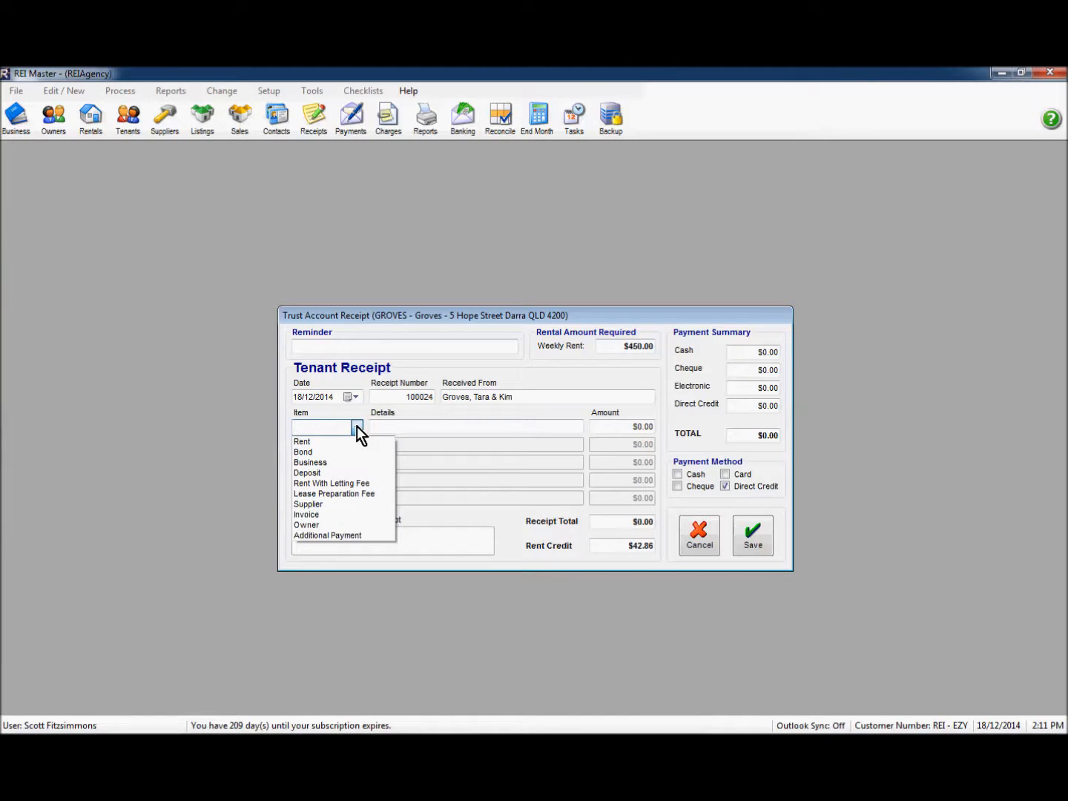
click(324, 444)
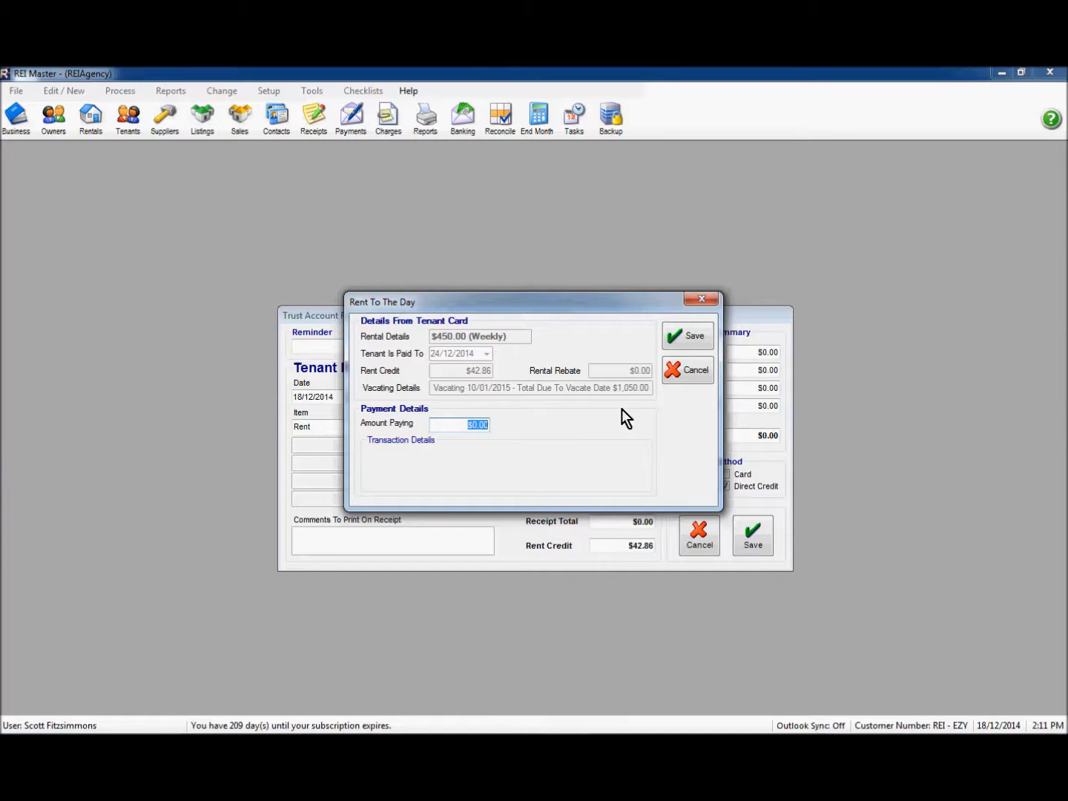
Step: Pay $1,050.00 rent to the day, 25/12/2014–10/01/2015, after the rejected 1200 entry, and save
text(1050)
key(Tab)
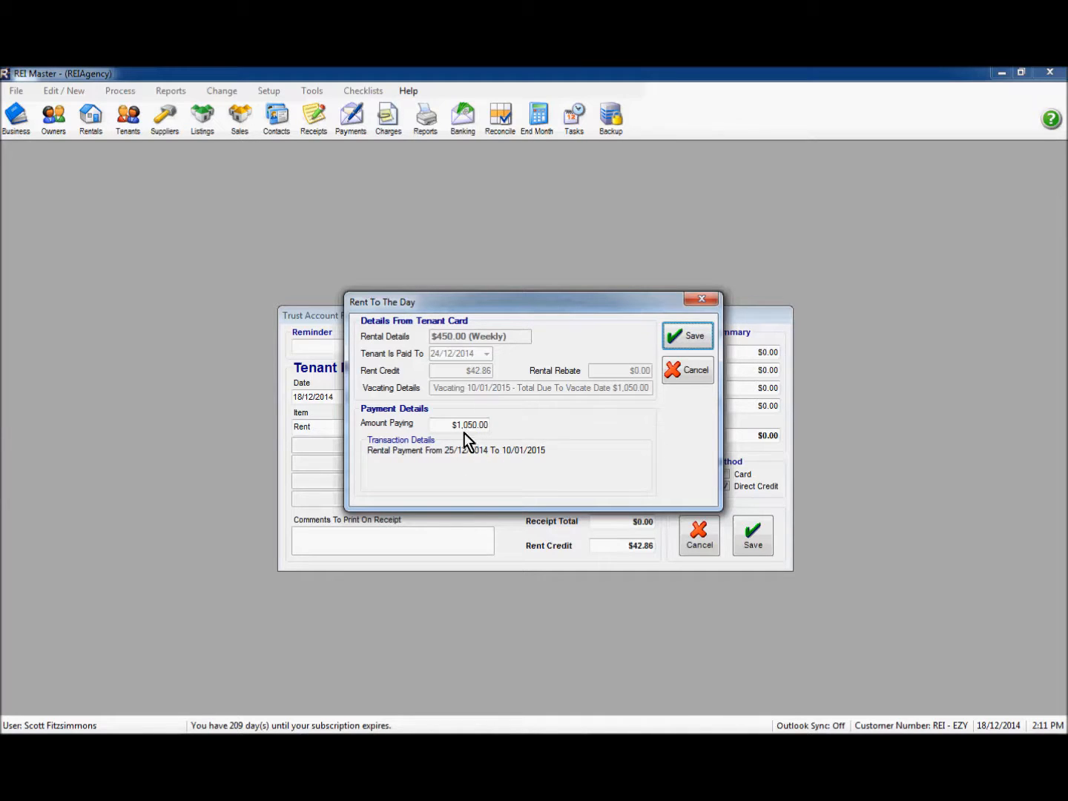
click(445, 426)
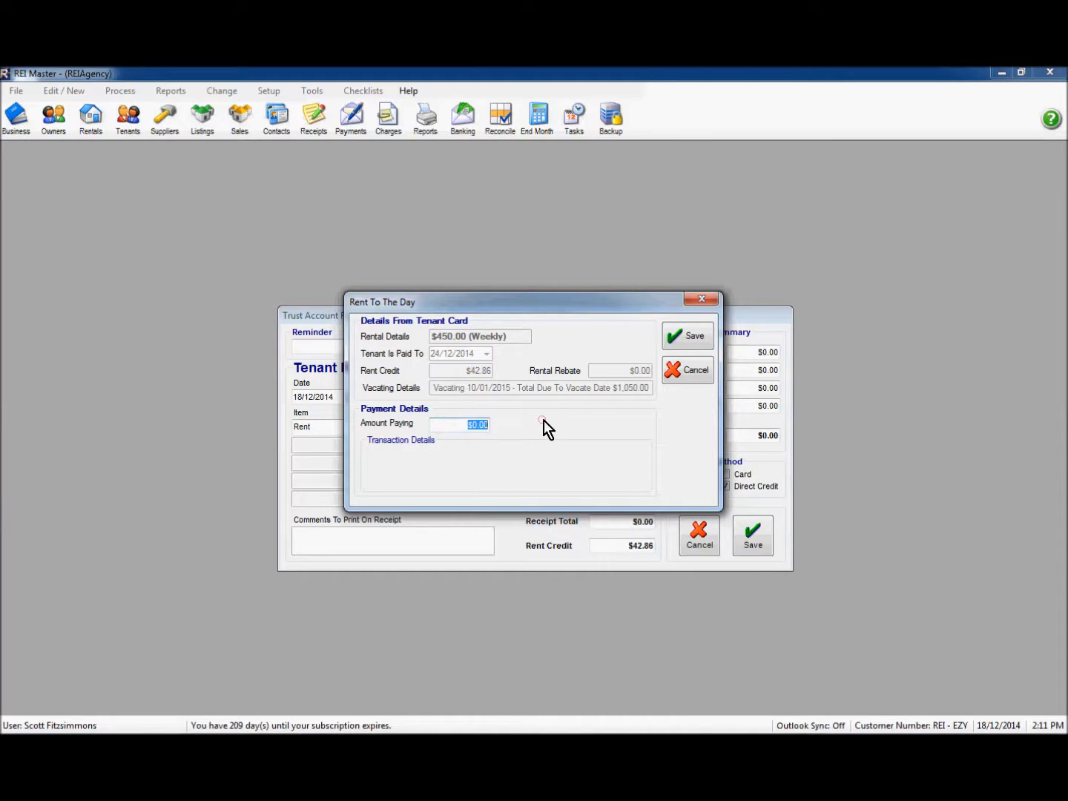
text(1200)
key(Tab)
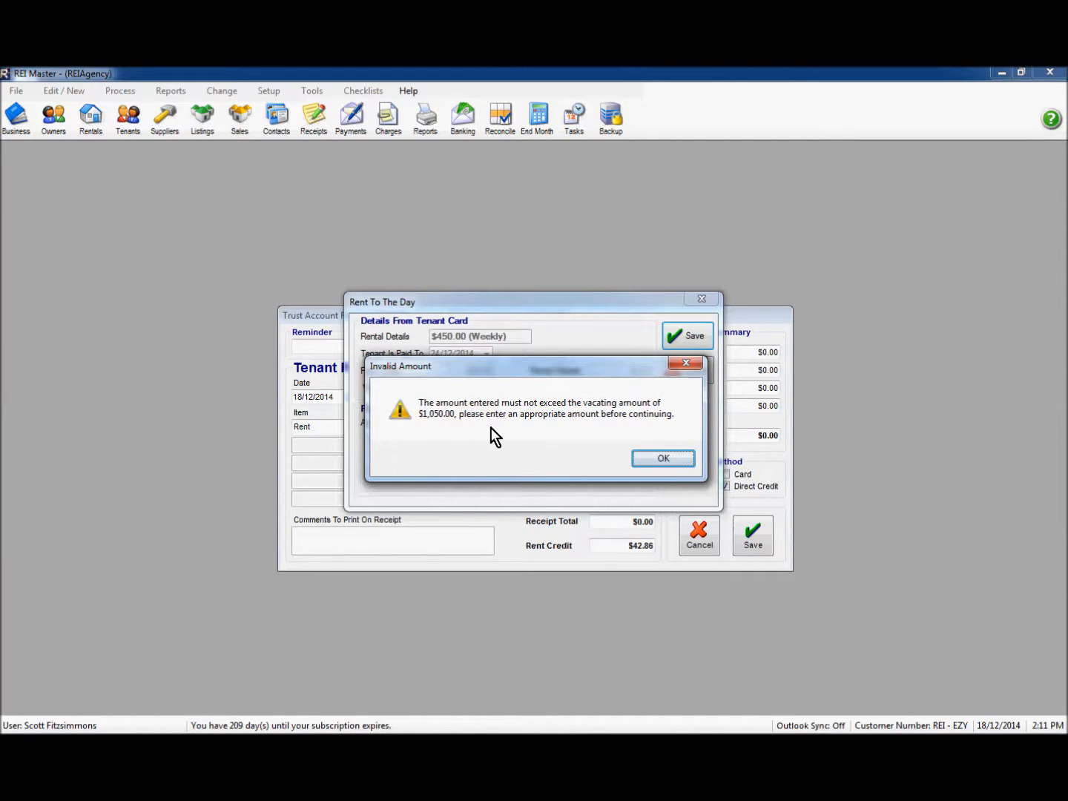
click(655, 461)
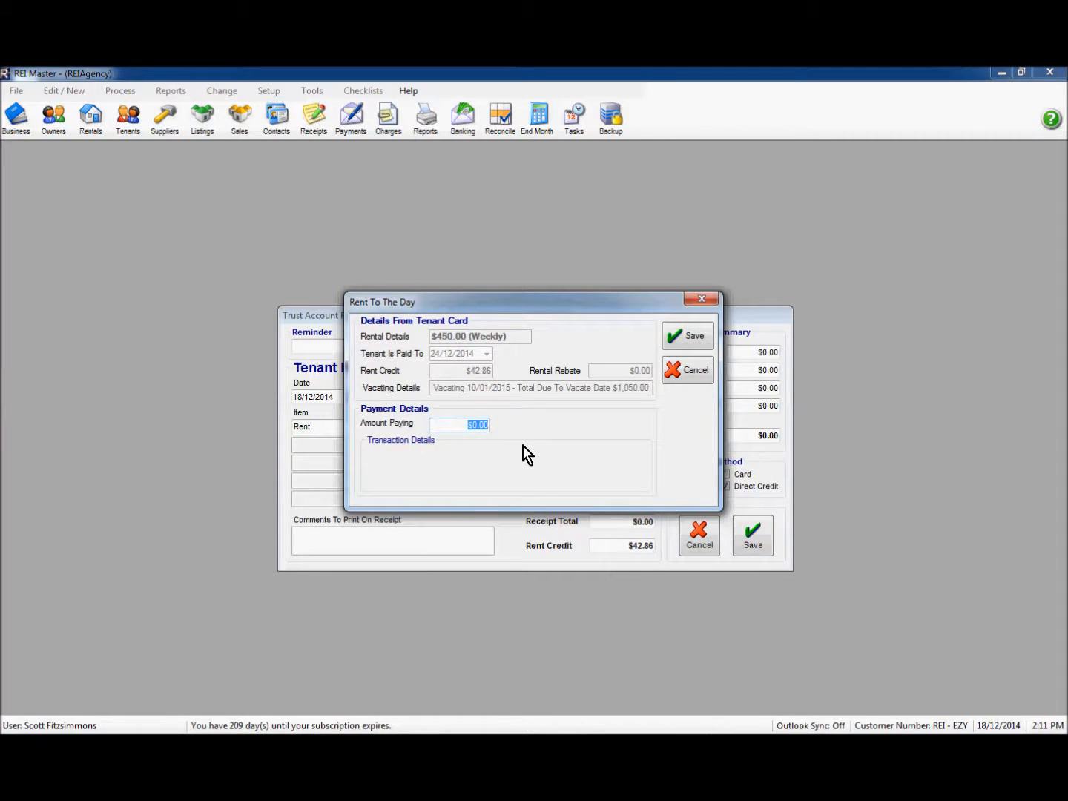
text(1,05)
text(050)
key(Tab)
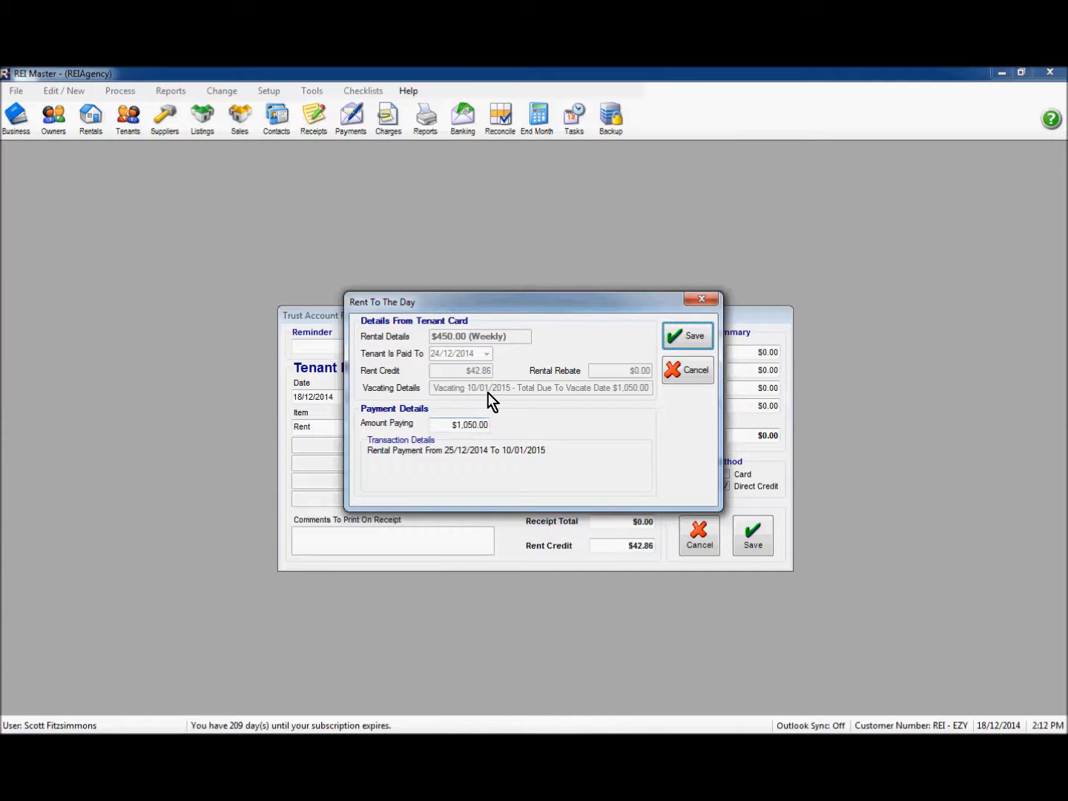
click(686, 343)
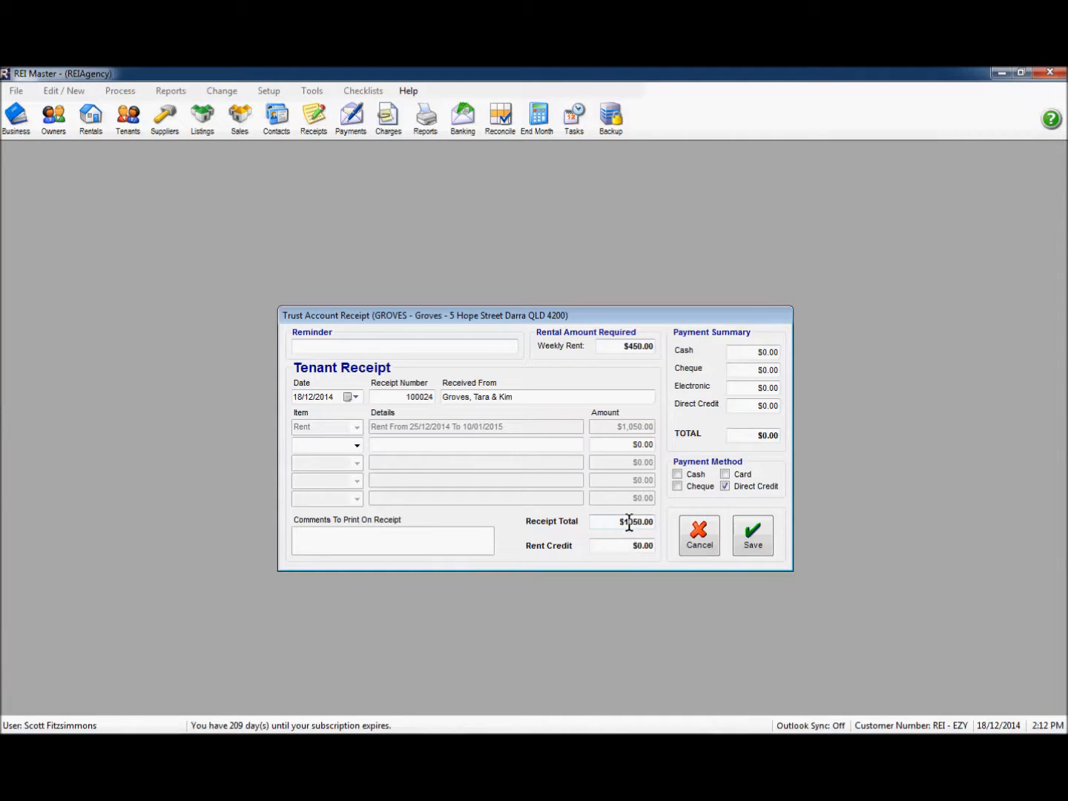
Step: Add a second Deposit line, 'Overpaid Rent', for $300
click(357, 445)
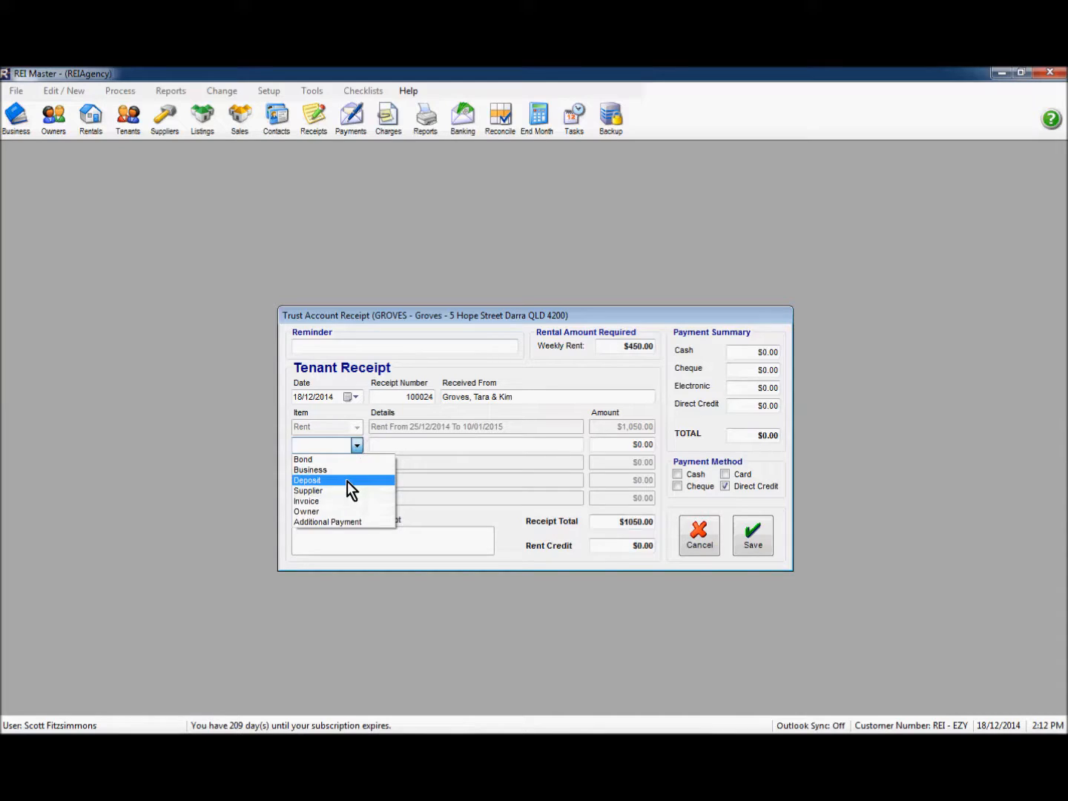
click(347, 481)
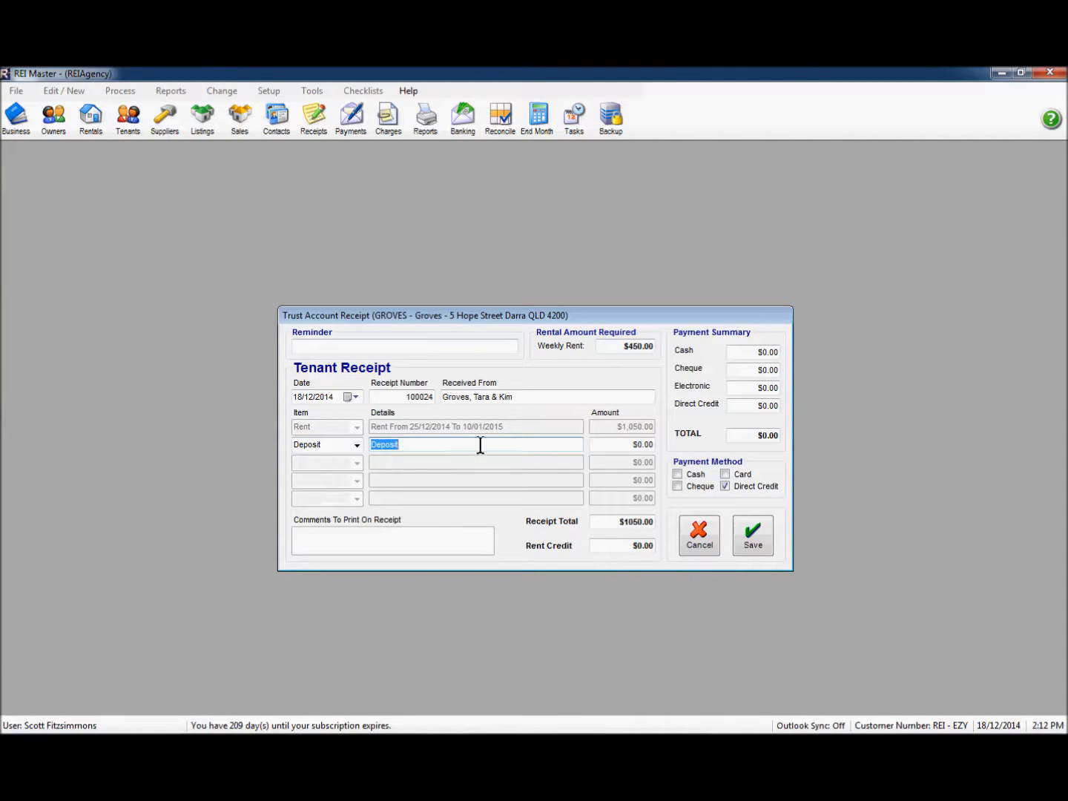
text(Overpaid Rent)
click(615, 444)
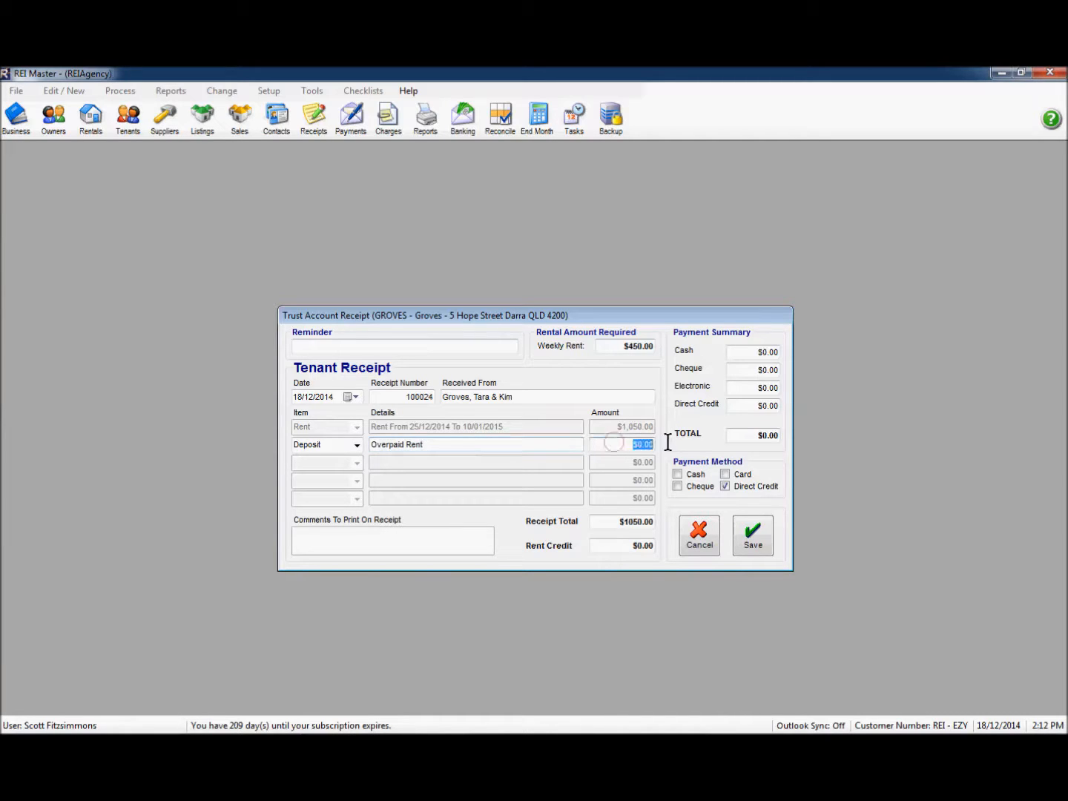
text(300)
key(Tab)
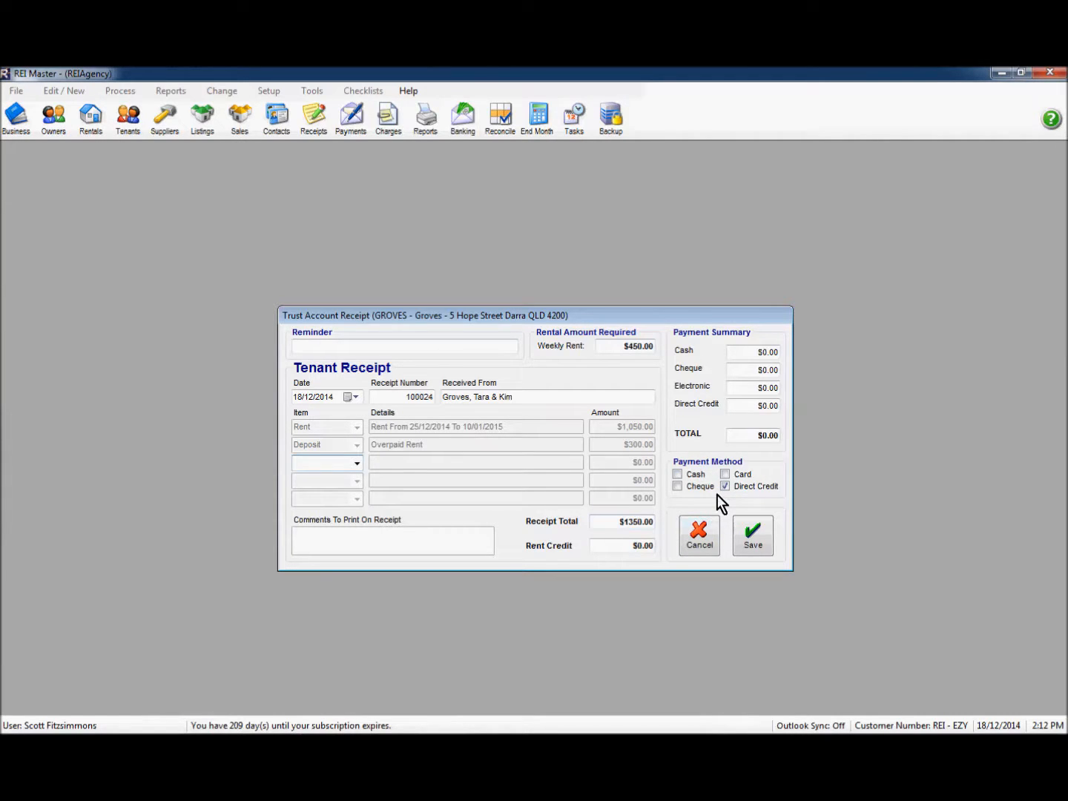
Step: Save the $1,350.00 receipt as a direct credit and close the Receipt List
click(753, 538)
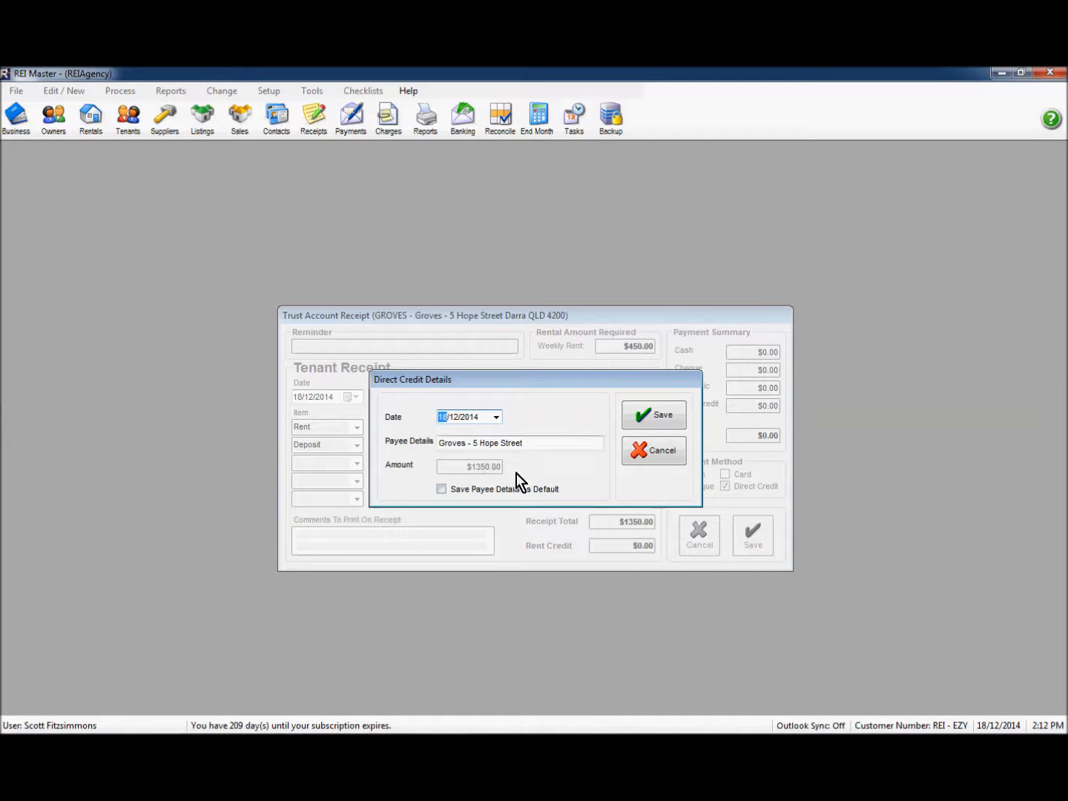
click(645, 418)
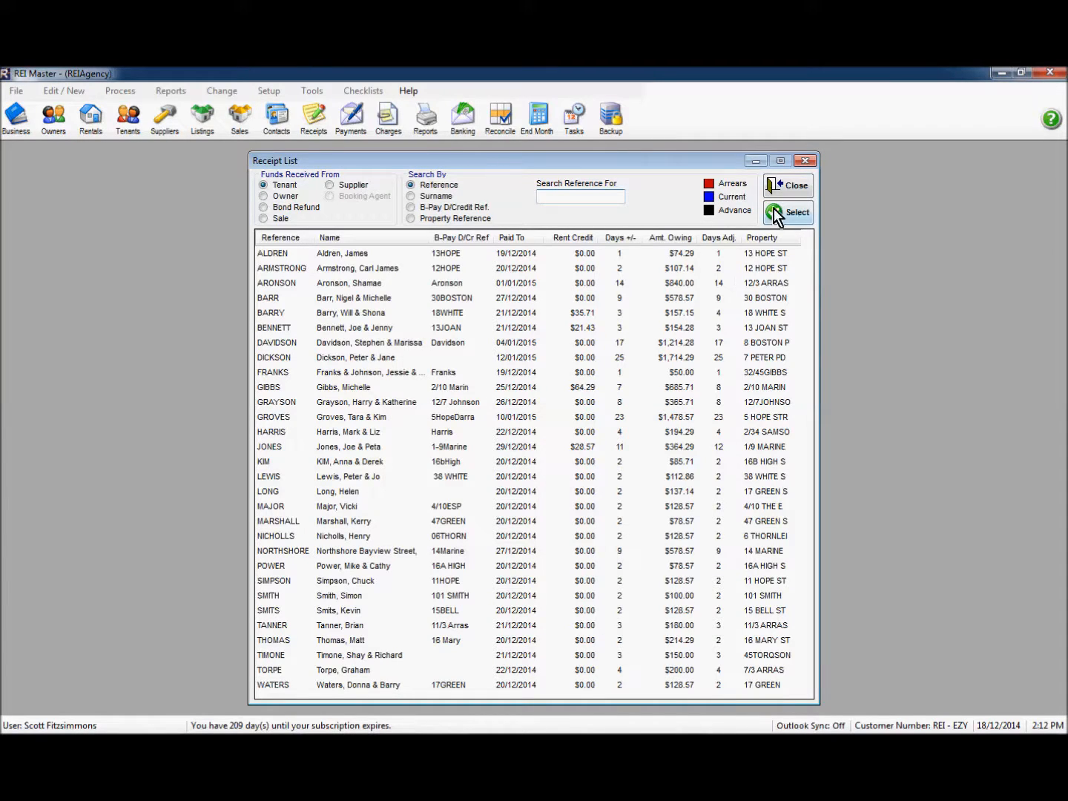
click(790, 186)
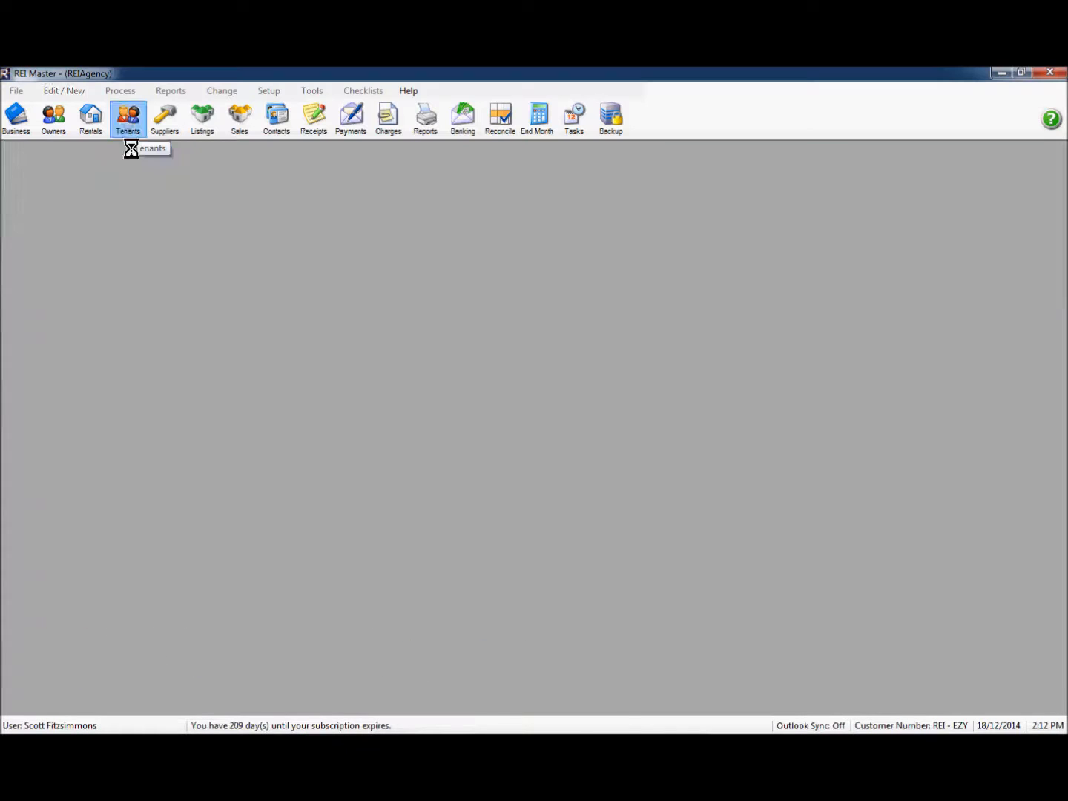
Step: Check the vacating tenant's lease details and $1,050.00 rent and $300.00 Overpaid Rent transactions, then close
click(129, 125)
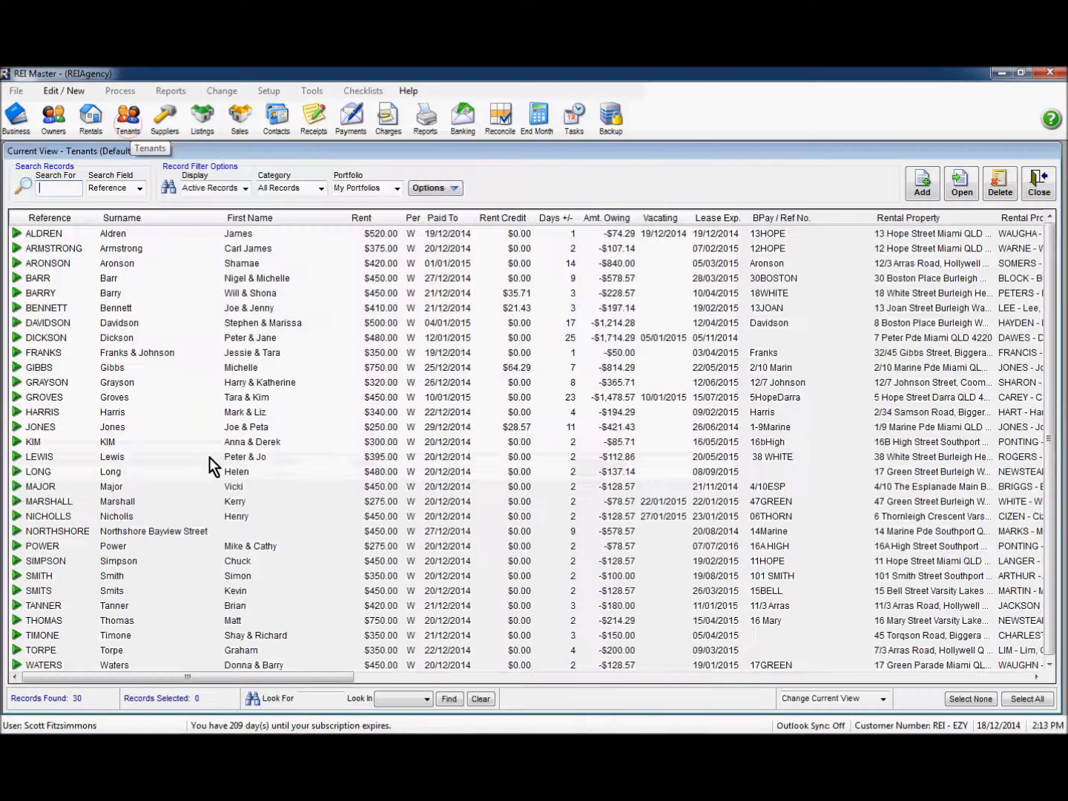
click(58, 400)
double_click(58, 398)
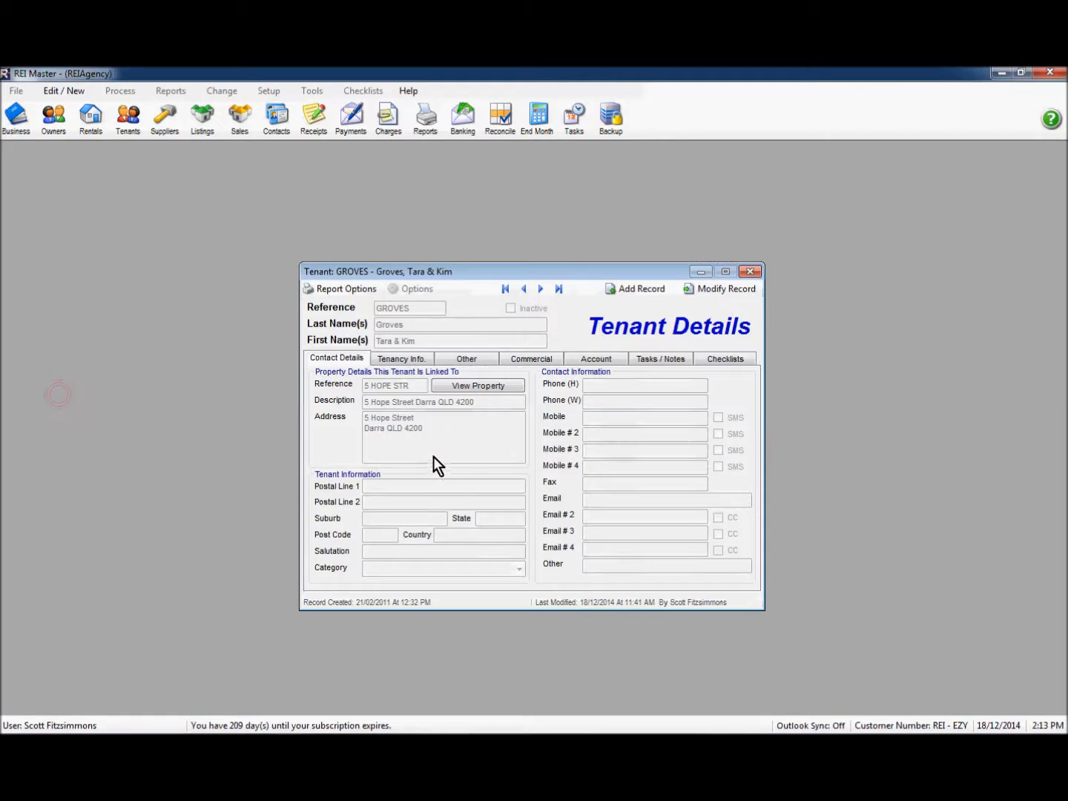
click(420, 360)
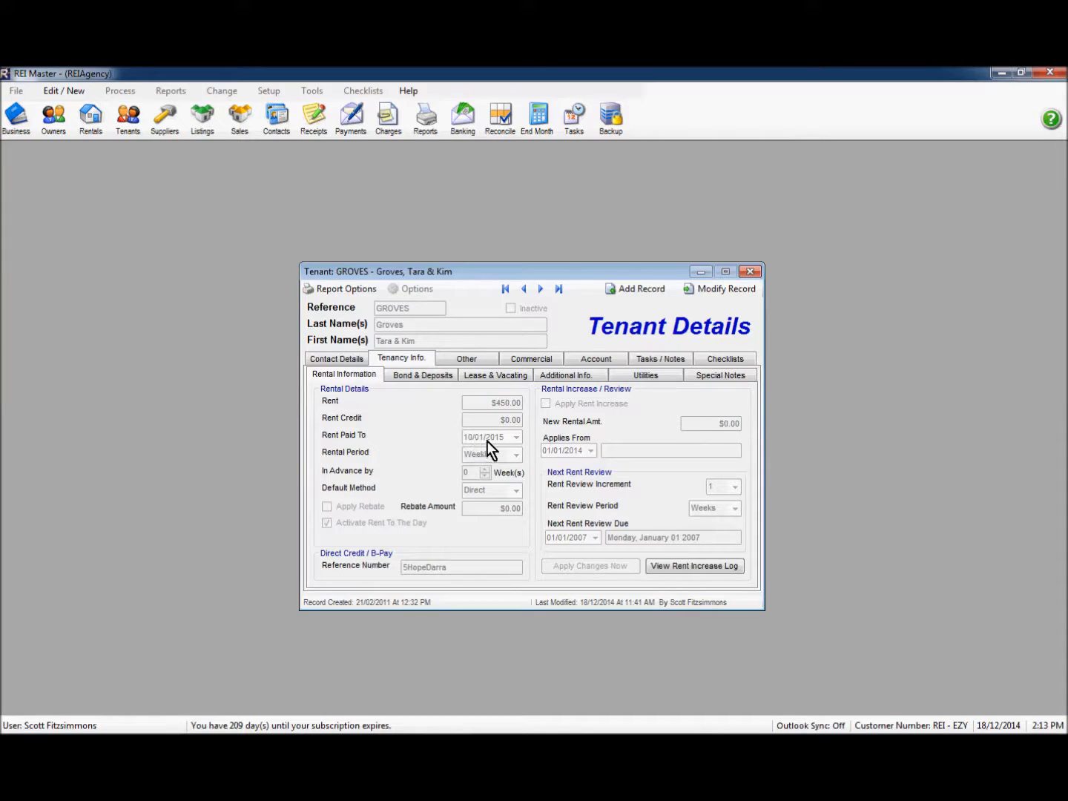
click(491, 376)
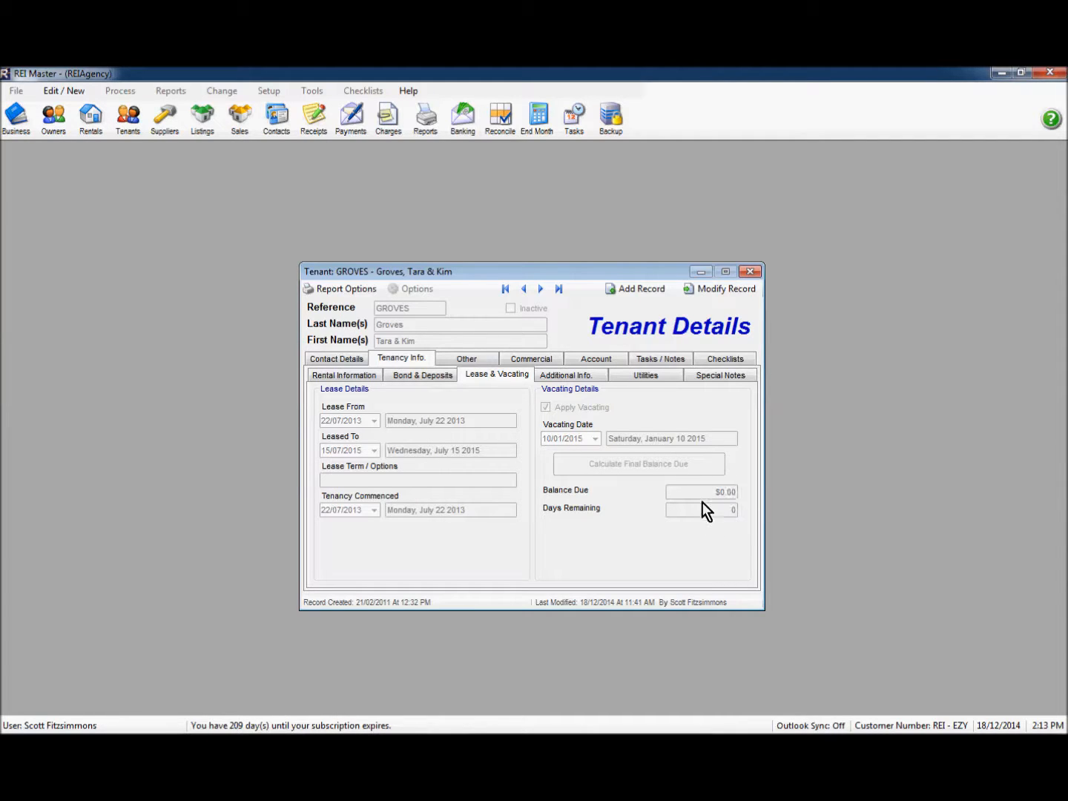
click(597, 360)
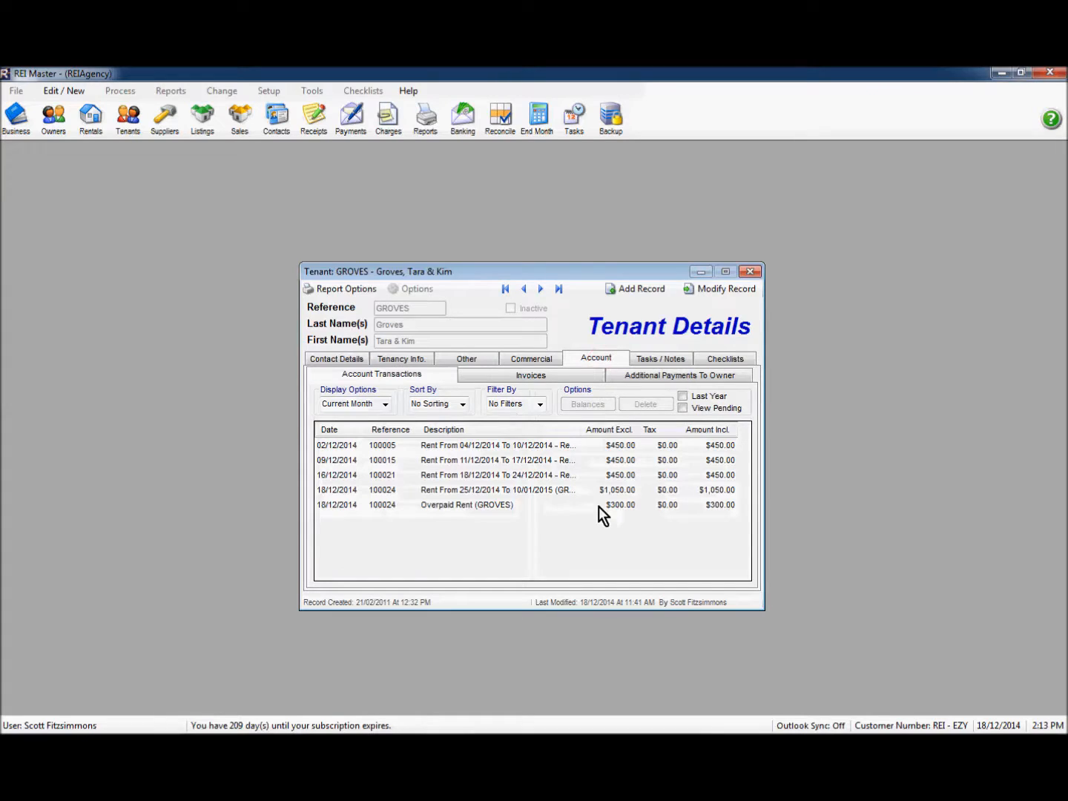
click(545, 492)
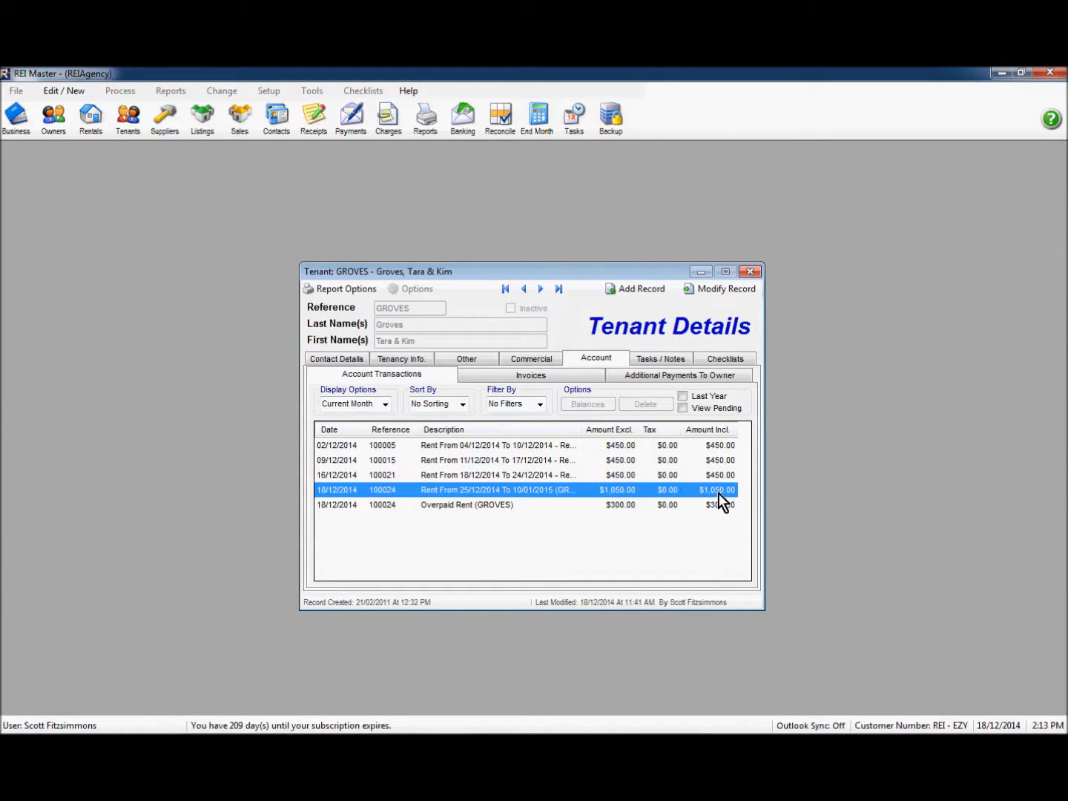
click(431, 507)
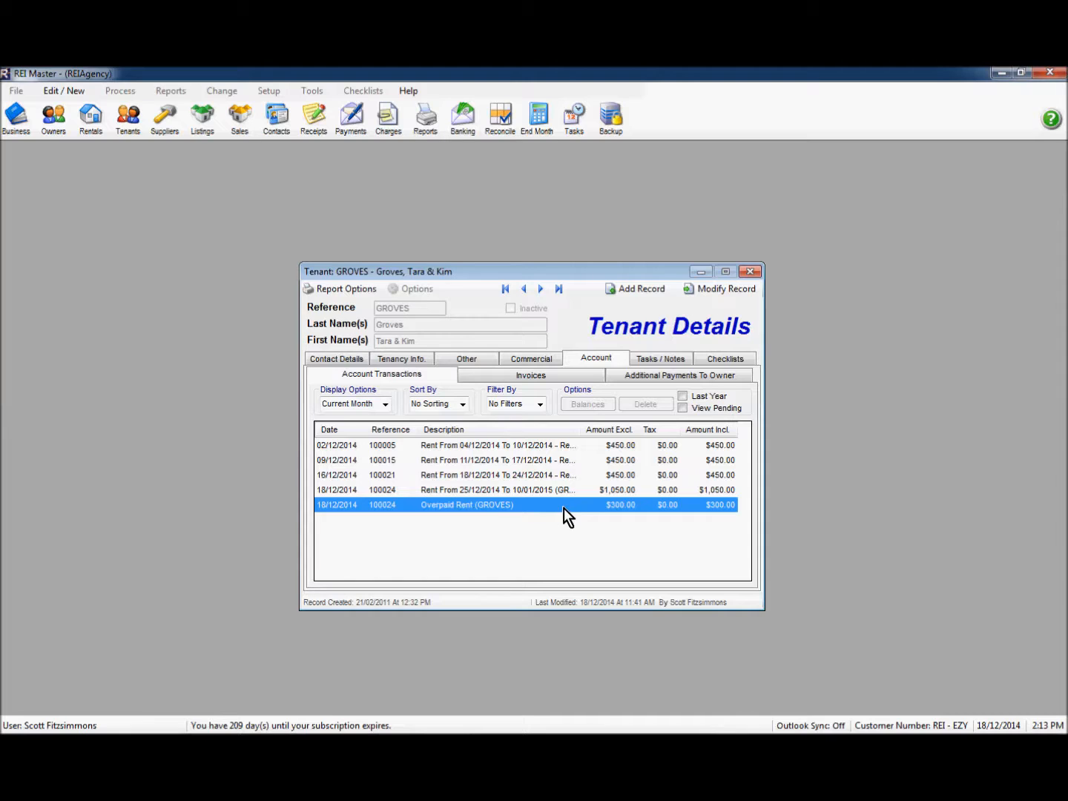
click(751, 272)
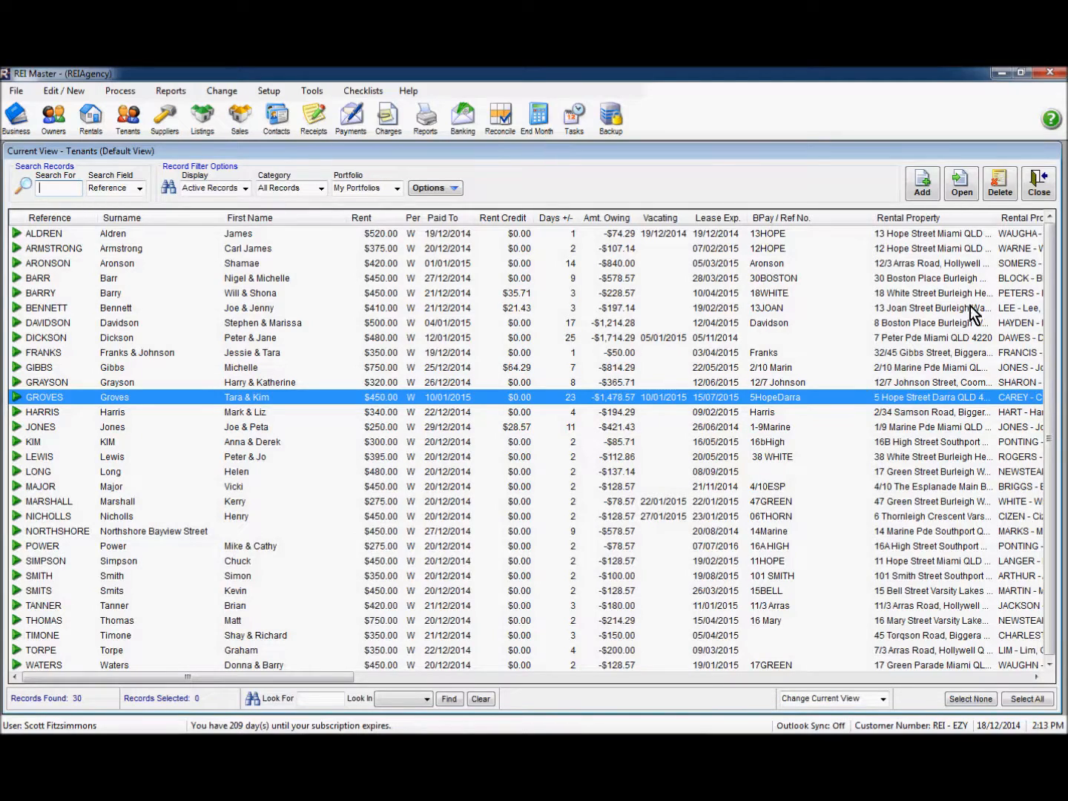
click(1039, 185)
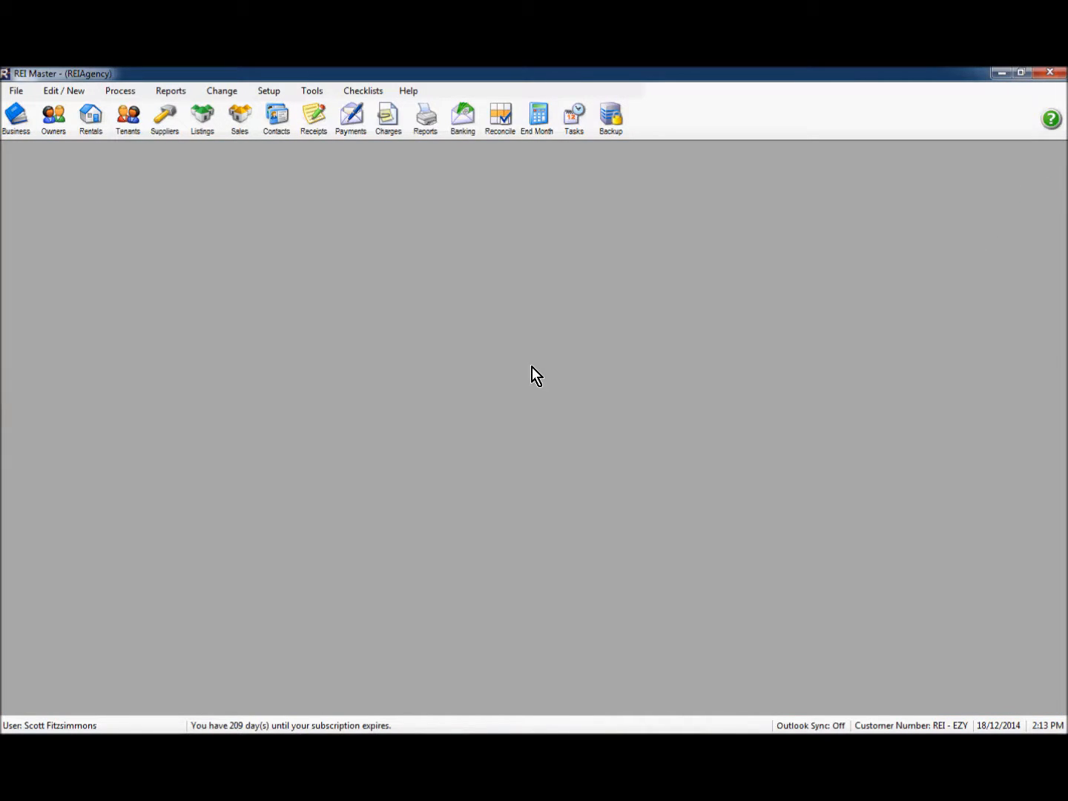
Step: Write cheque 2 to the tenant refunding the $300.00 deposit from the Deposit Ledger, and save
click(351, 127)
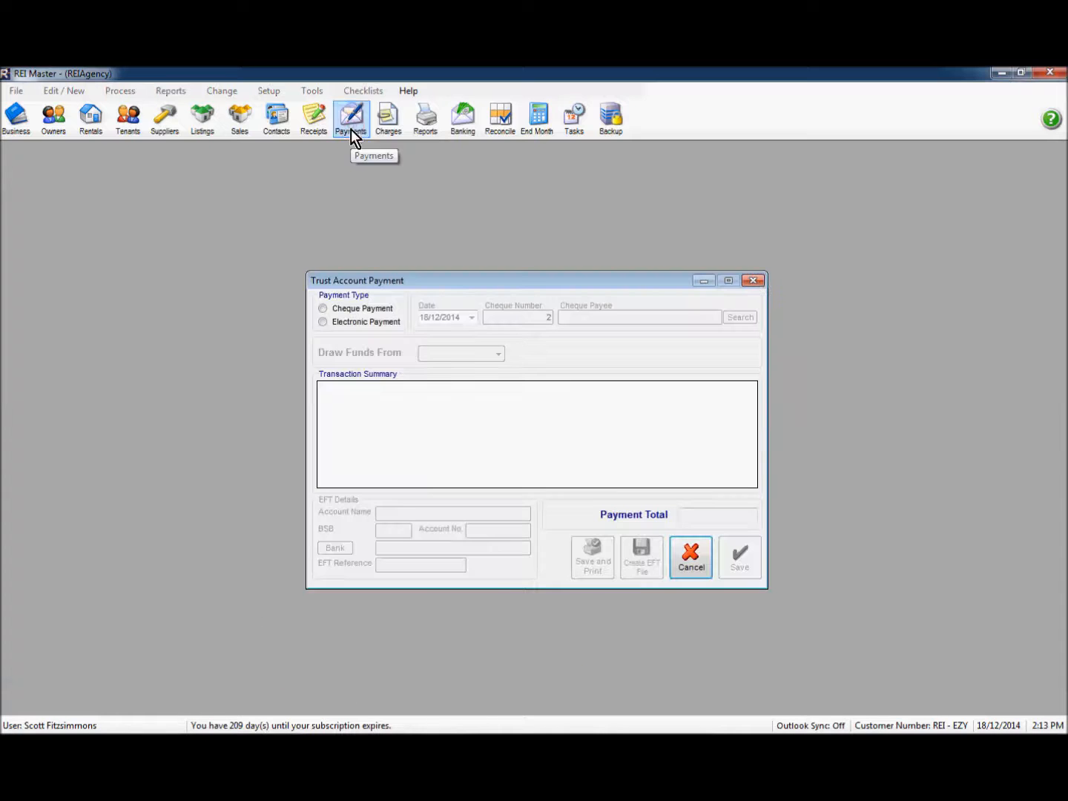
click(350, 310)
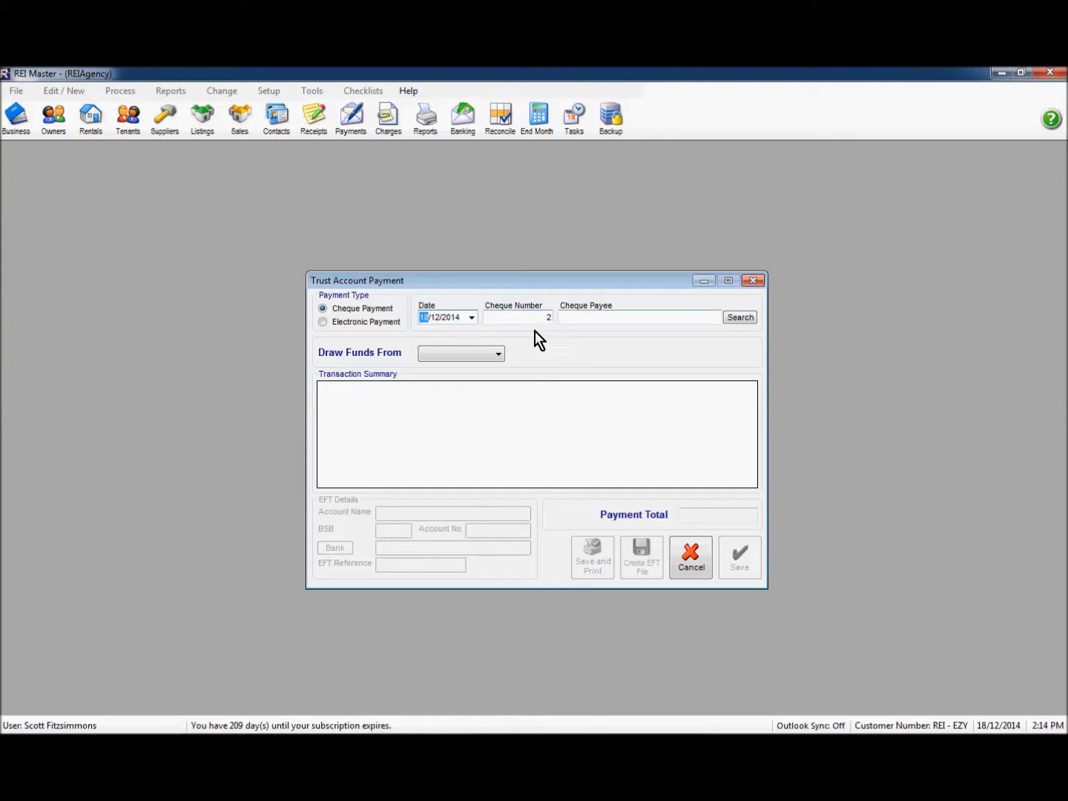
click(611, 318)
text(Groves)
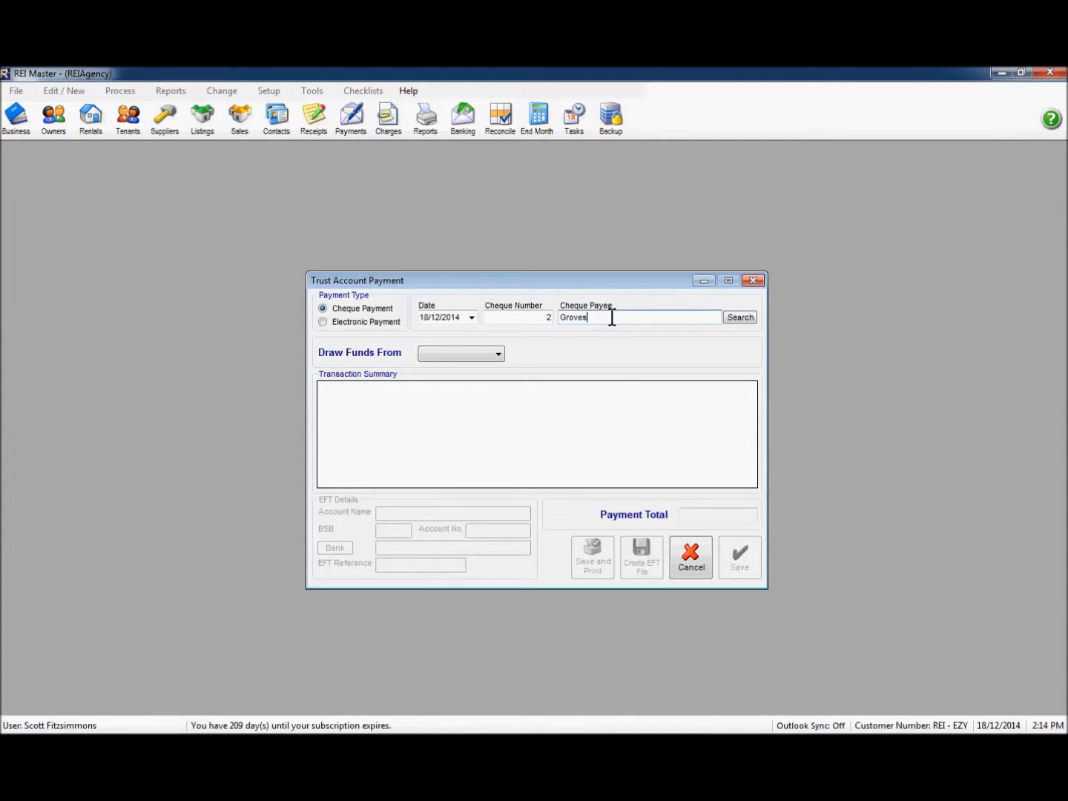
click(469, 356)
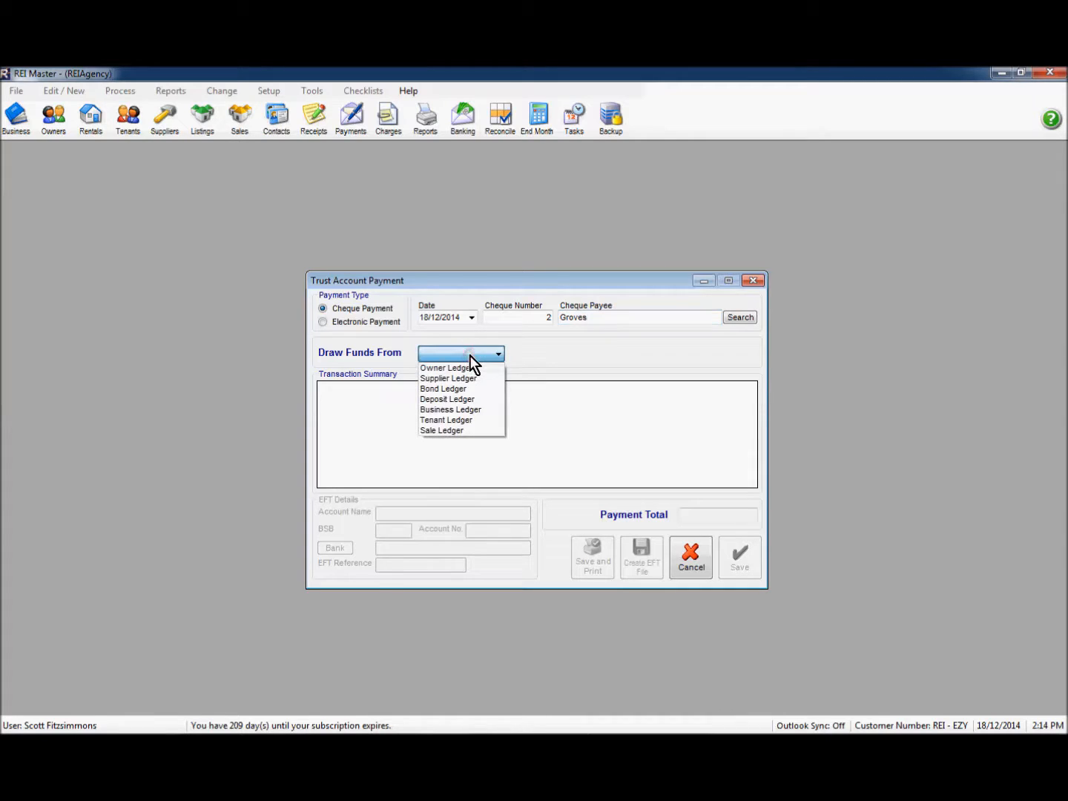
click(462, 400)
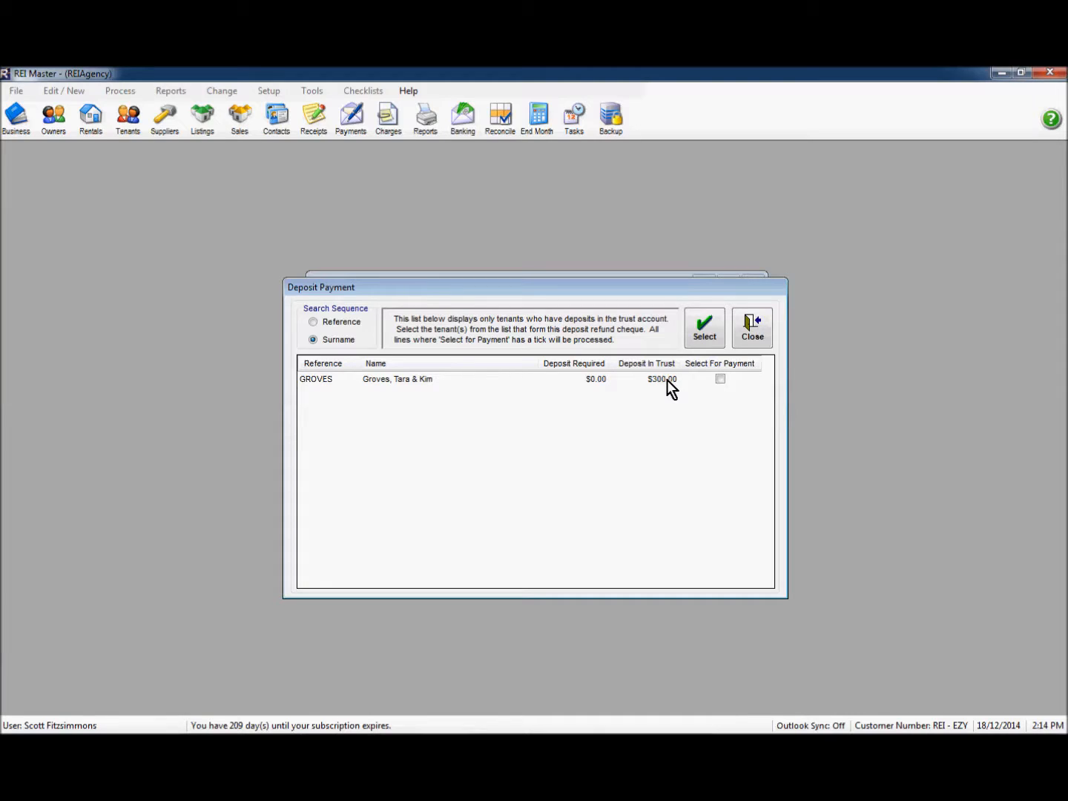
click(720, 379)
click(701, 337)
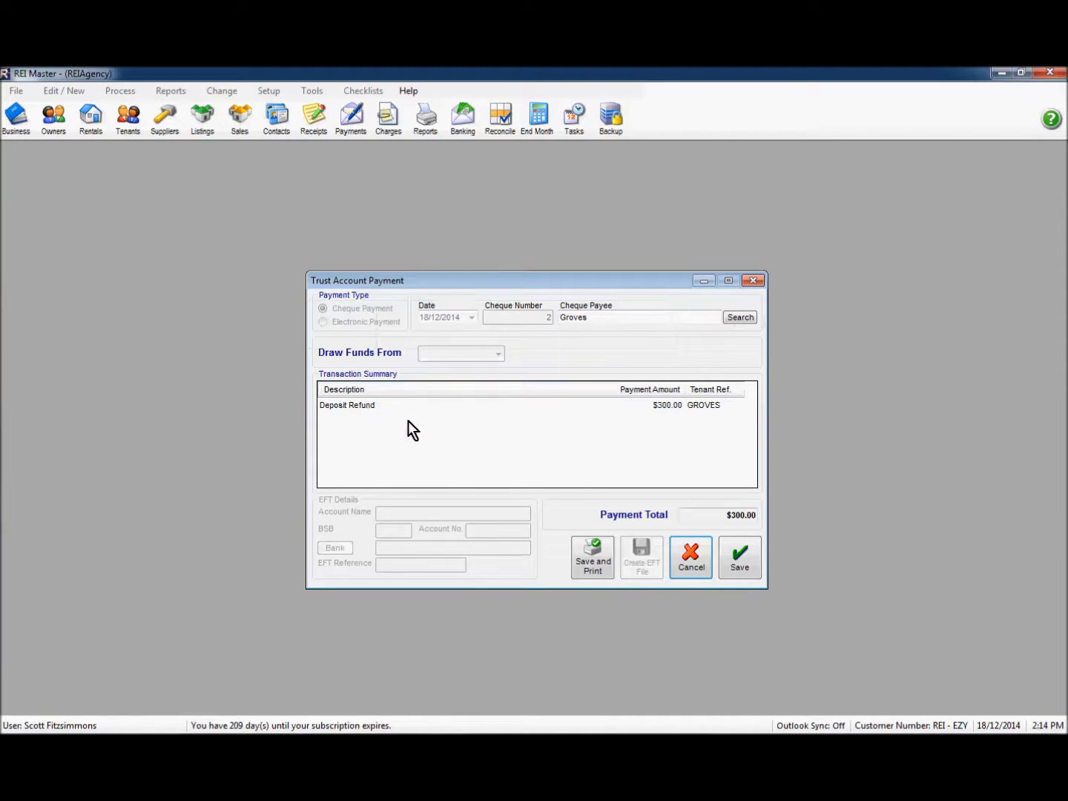
click(735, 563)
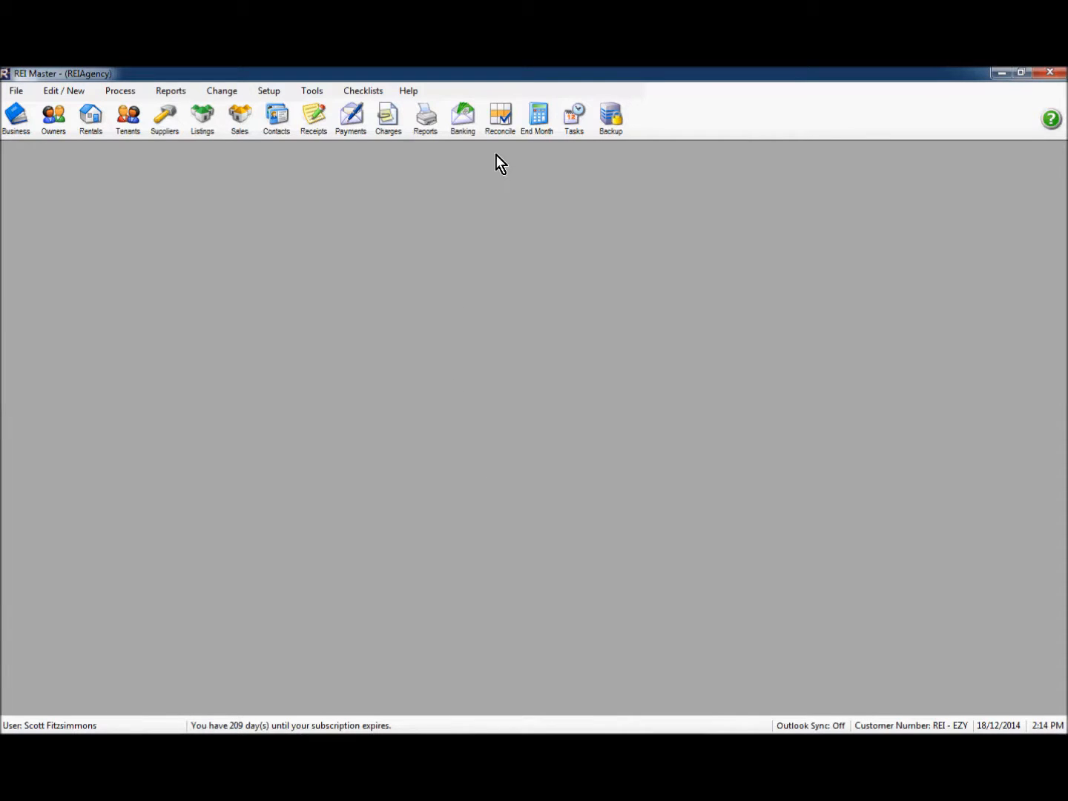
click(500, 119)
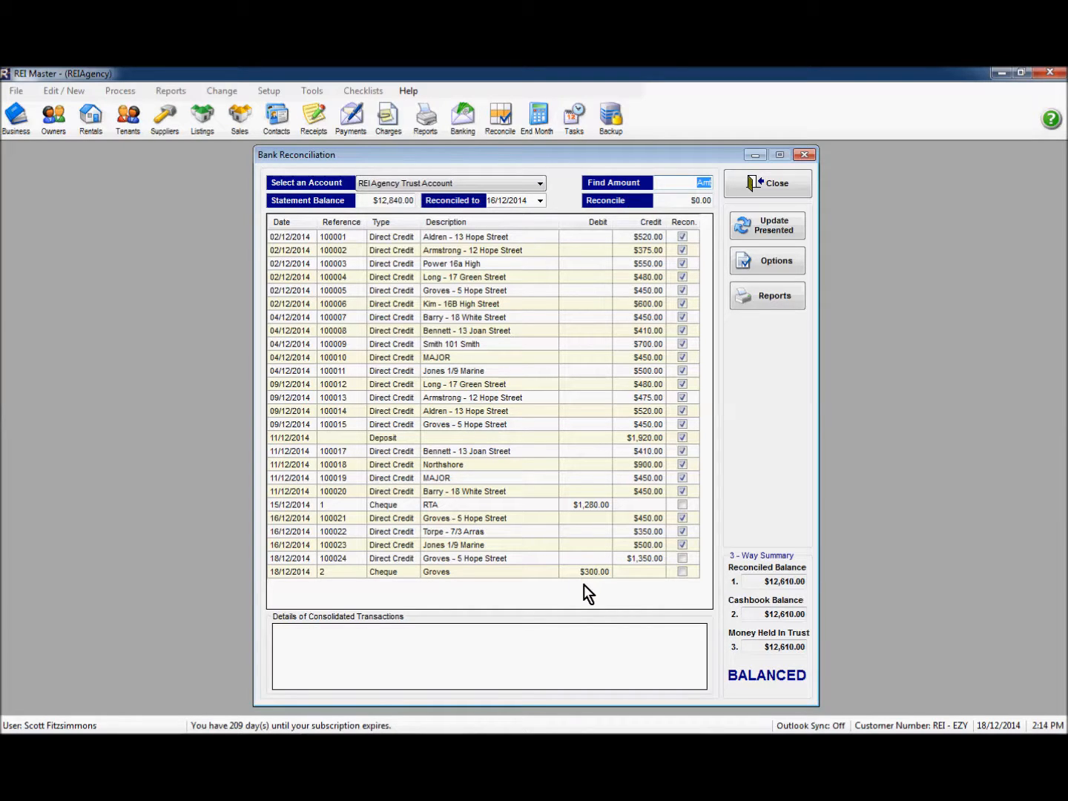
click(777, 183)
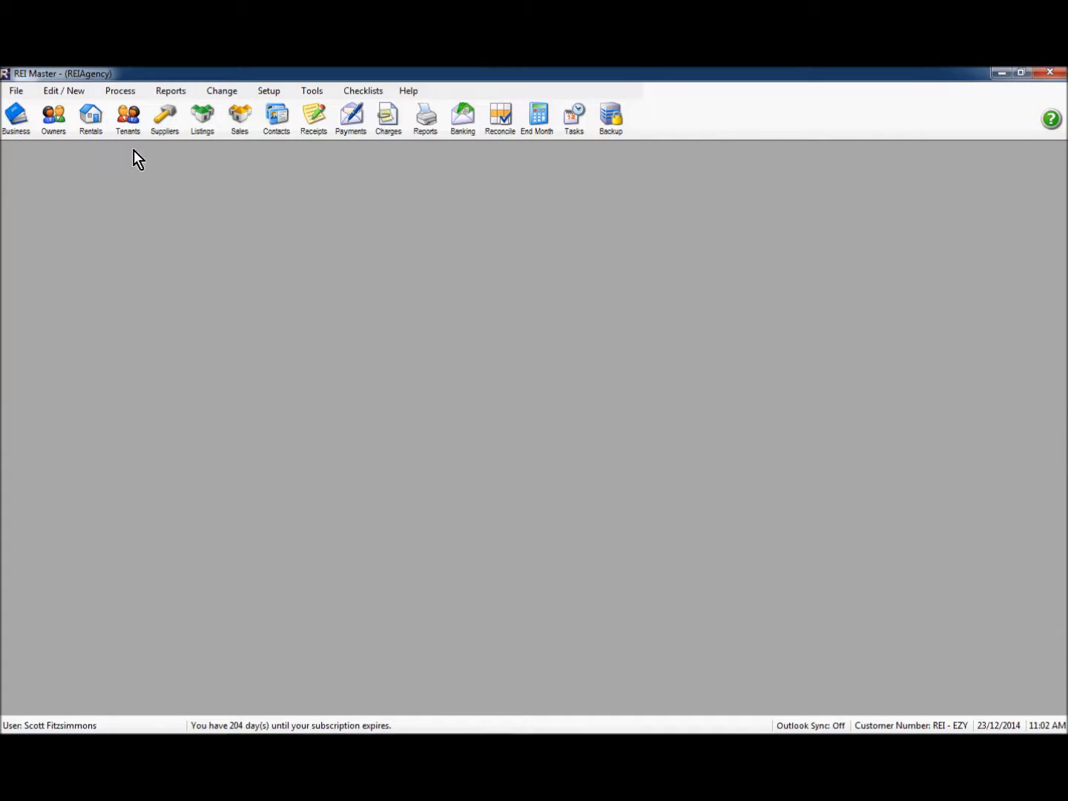
Step: Filter the tenants list to Inactive Records and open the first inactive tenant's record
click(125, 124)
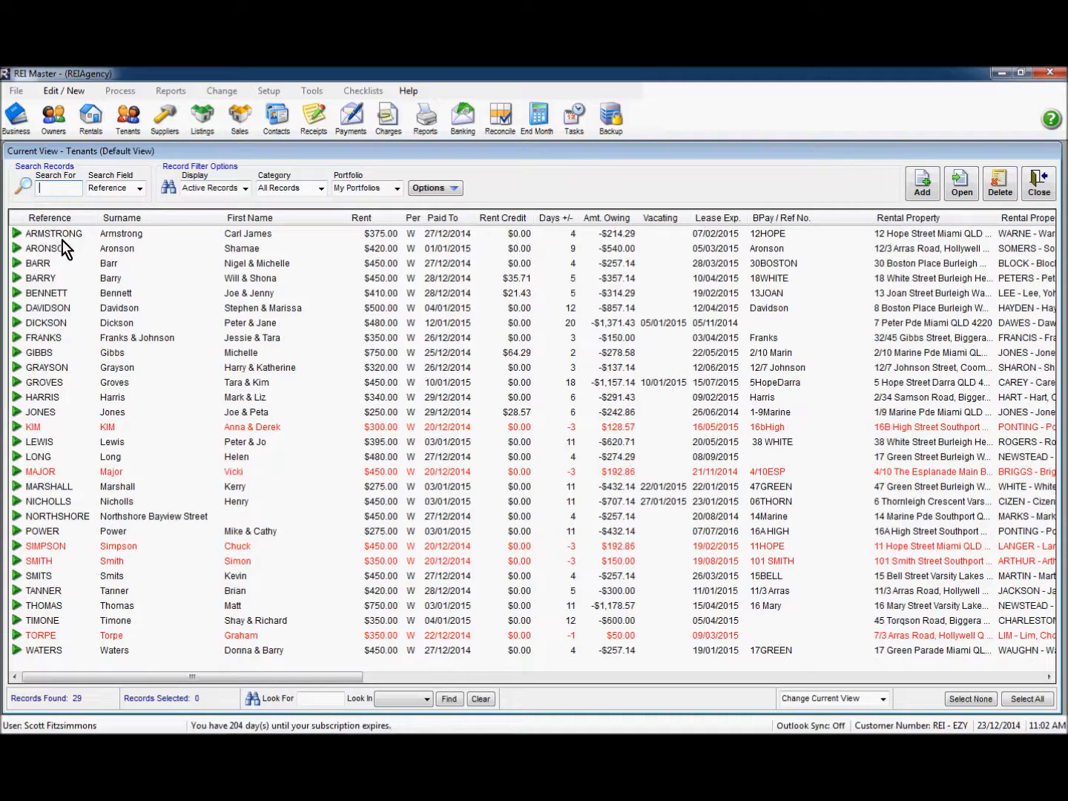
click(244, 189)
click(229, 216)
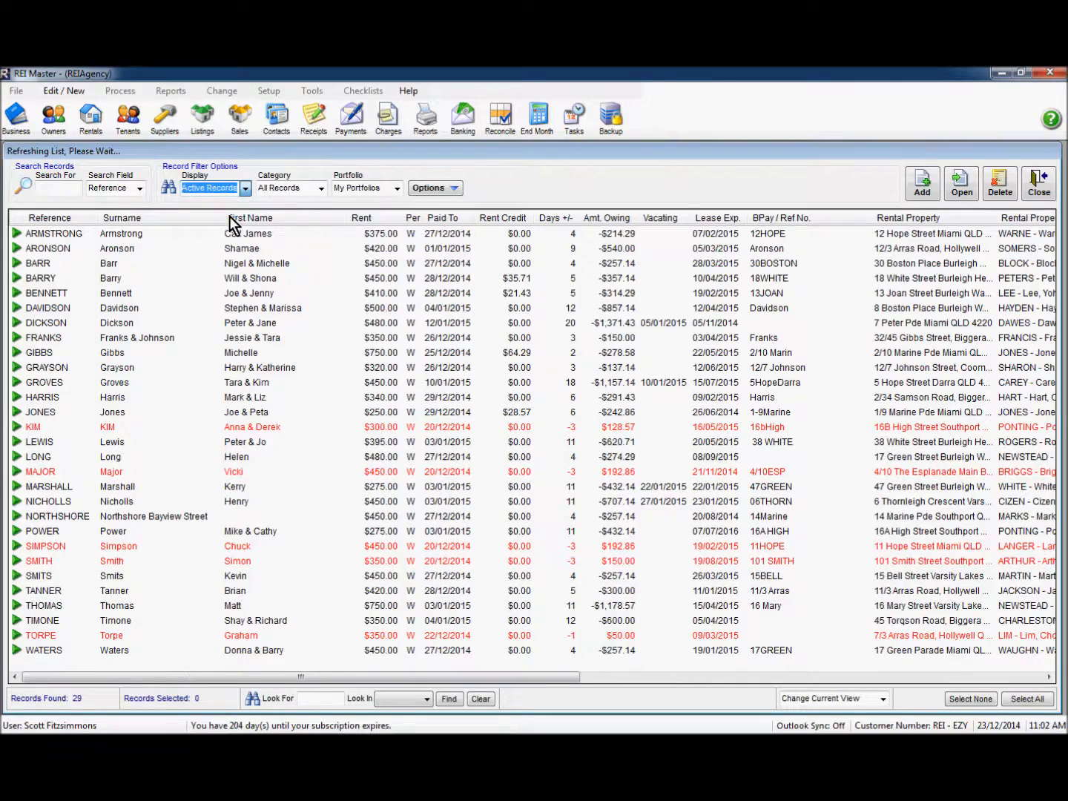
click(48, 236)
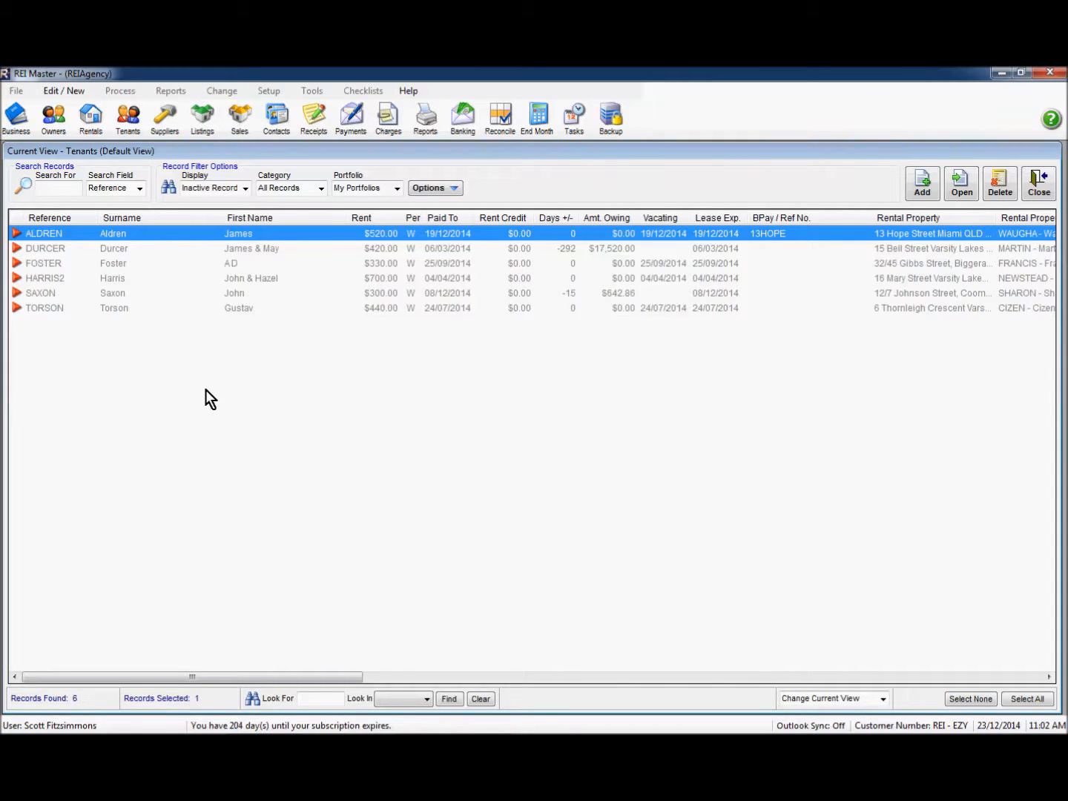
double_click(177, 236)
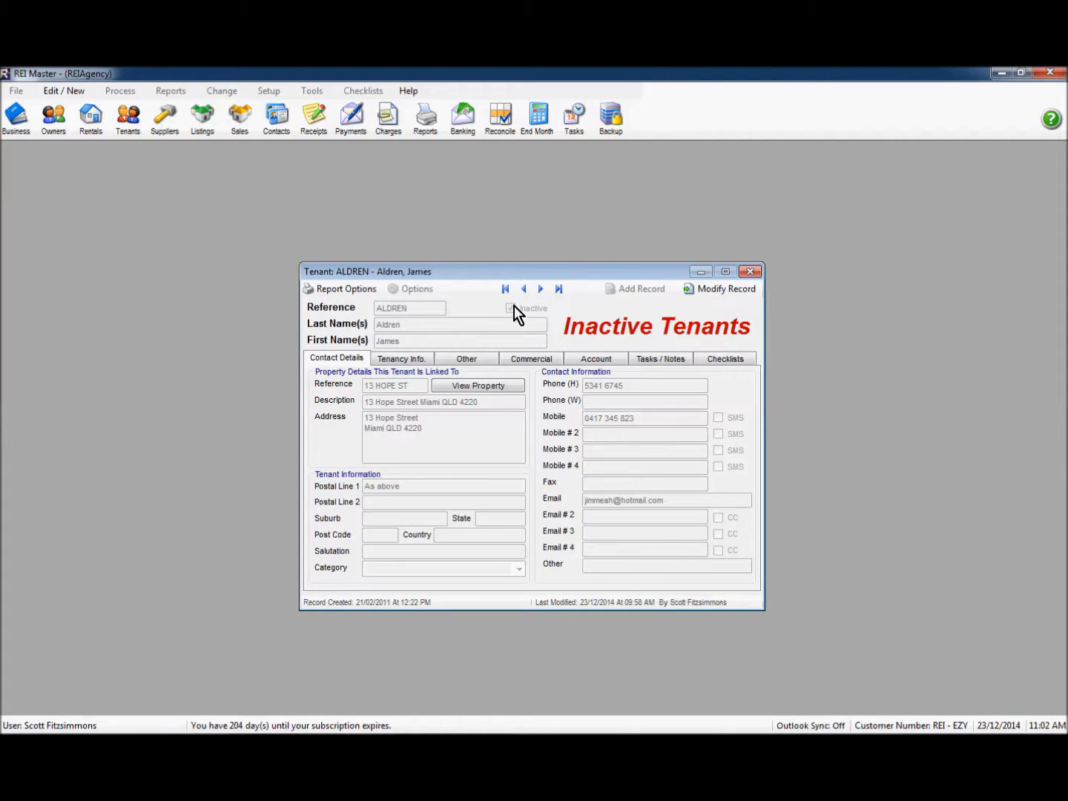
Step: Untick Inactive on the $520.00-weekly tenant, confirm, save the record and close it
click(703, 291)
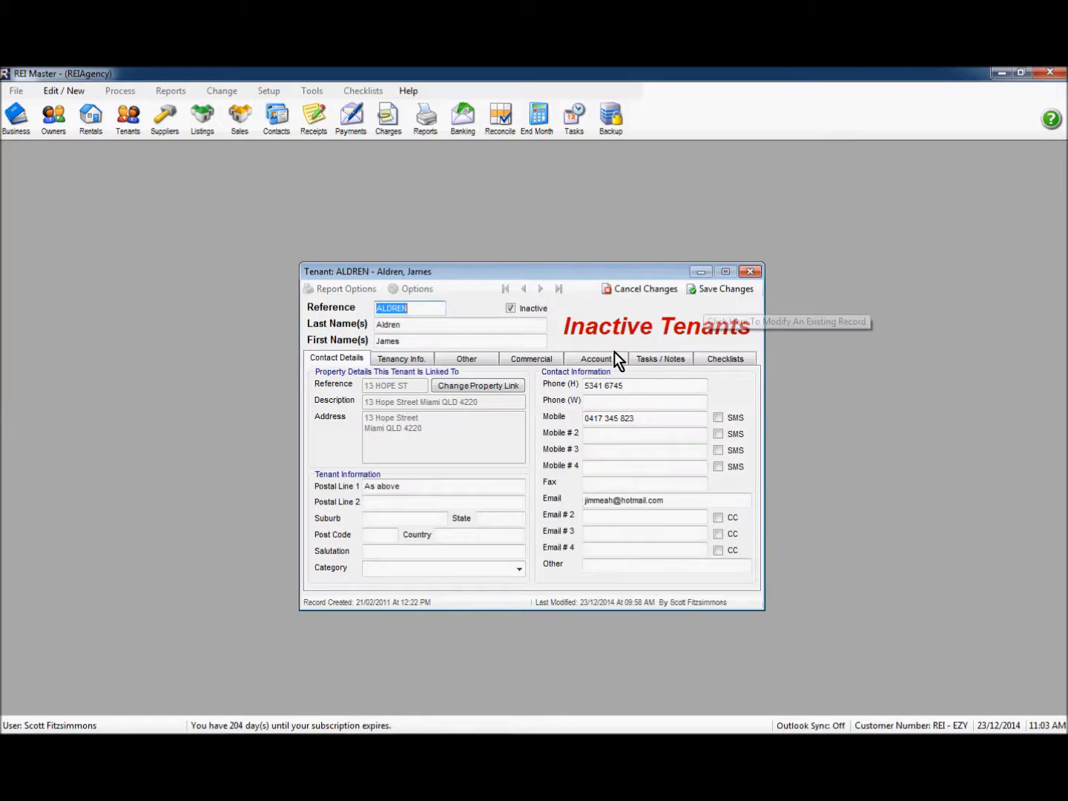
click(510, 308)
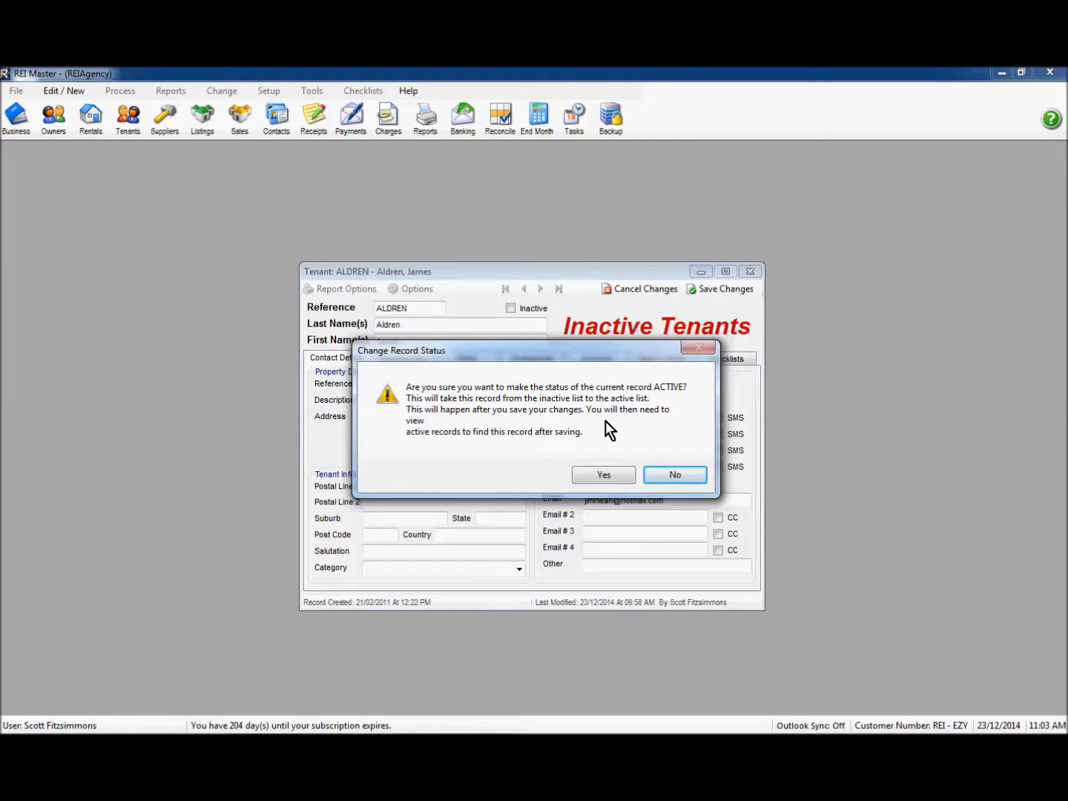
click(602, 476)
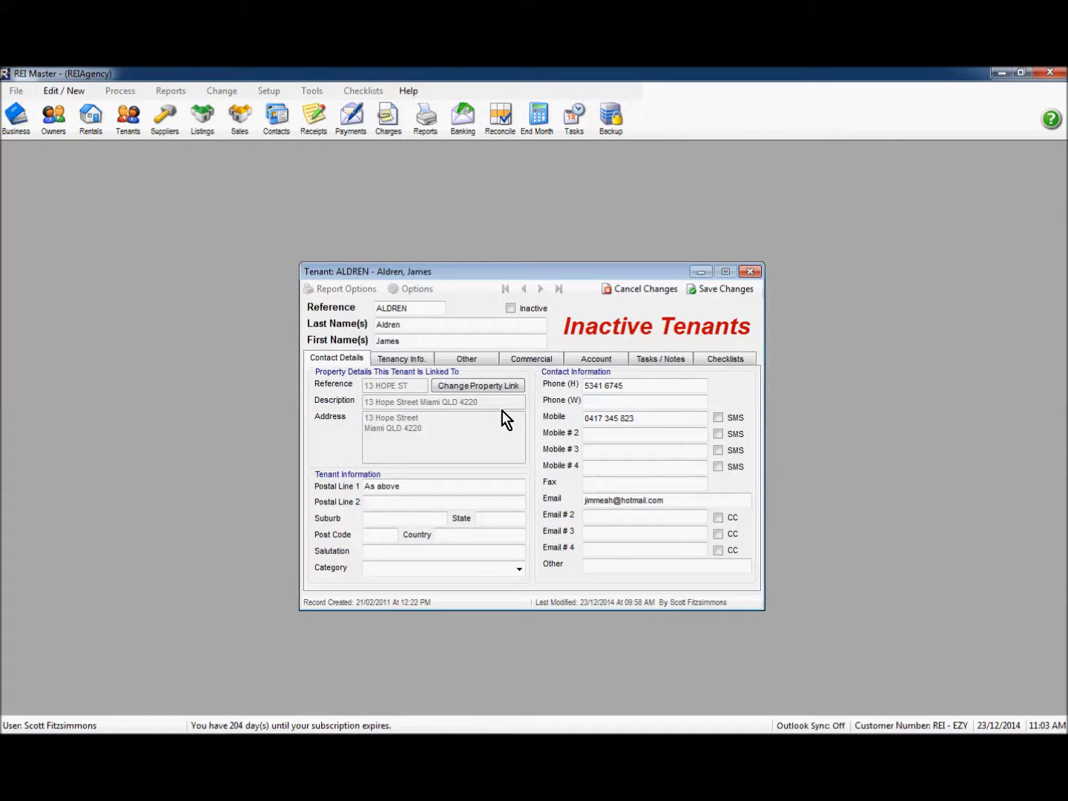
click(720, 292)
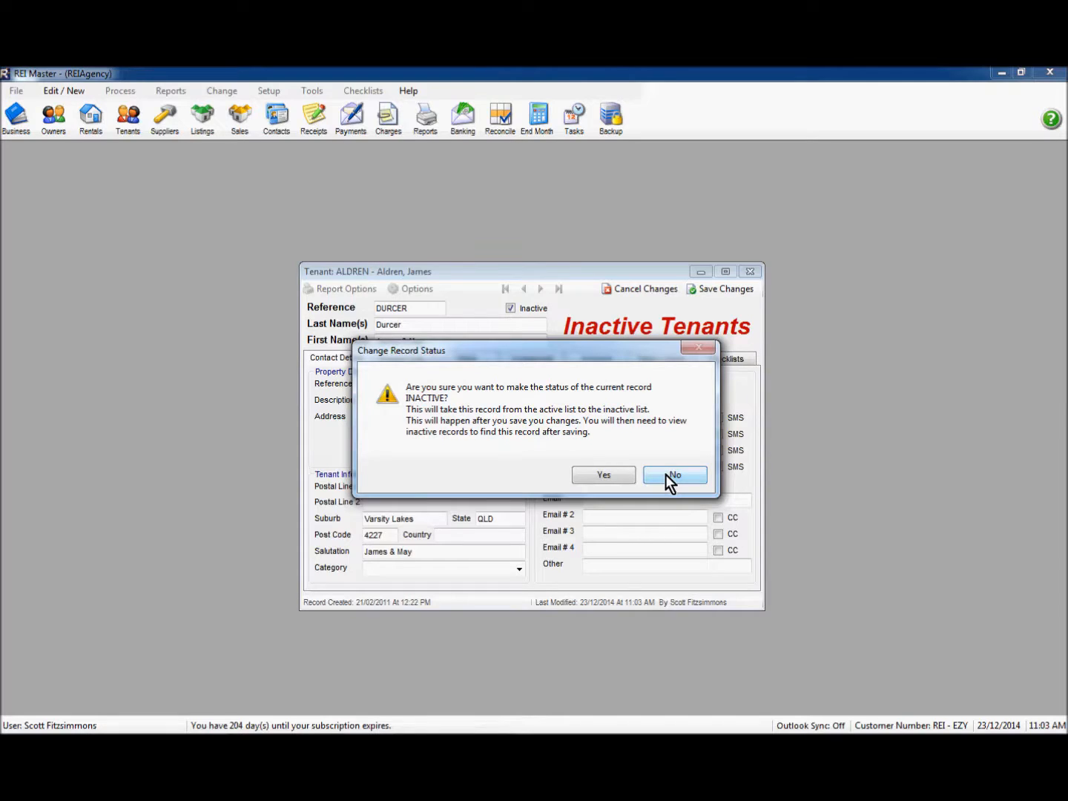
click(666, 475)
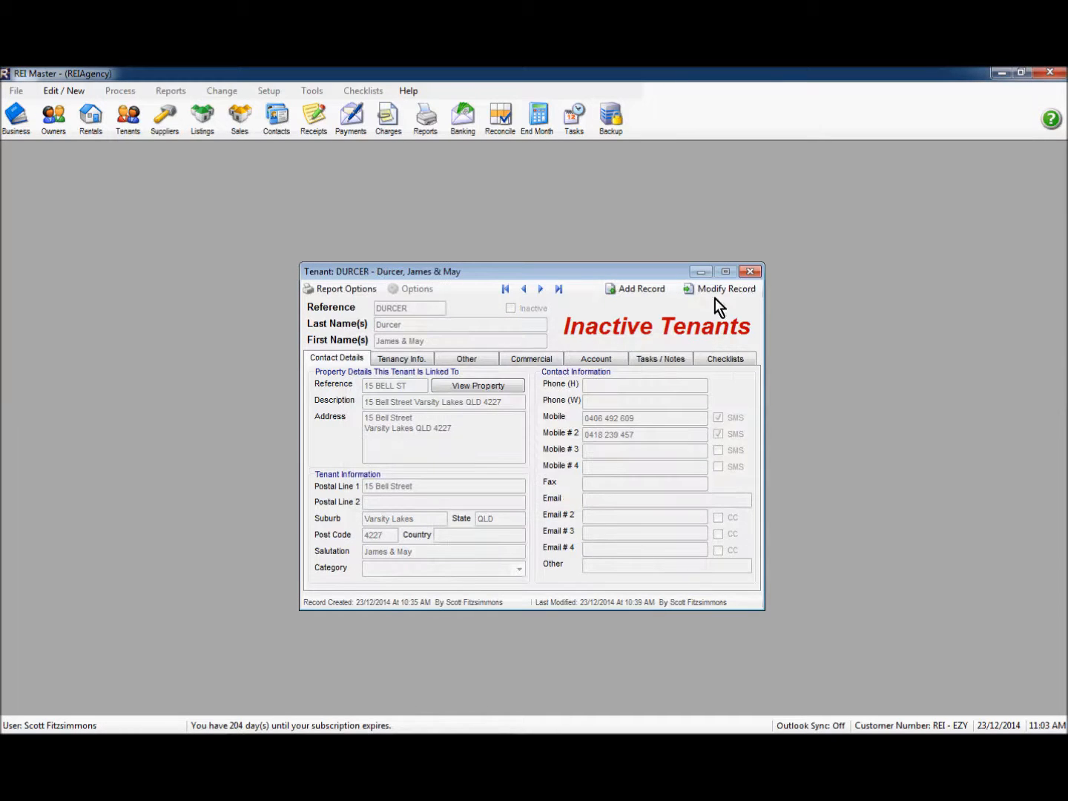
click(750, 272)
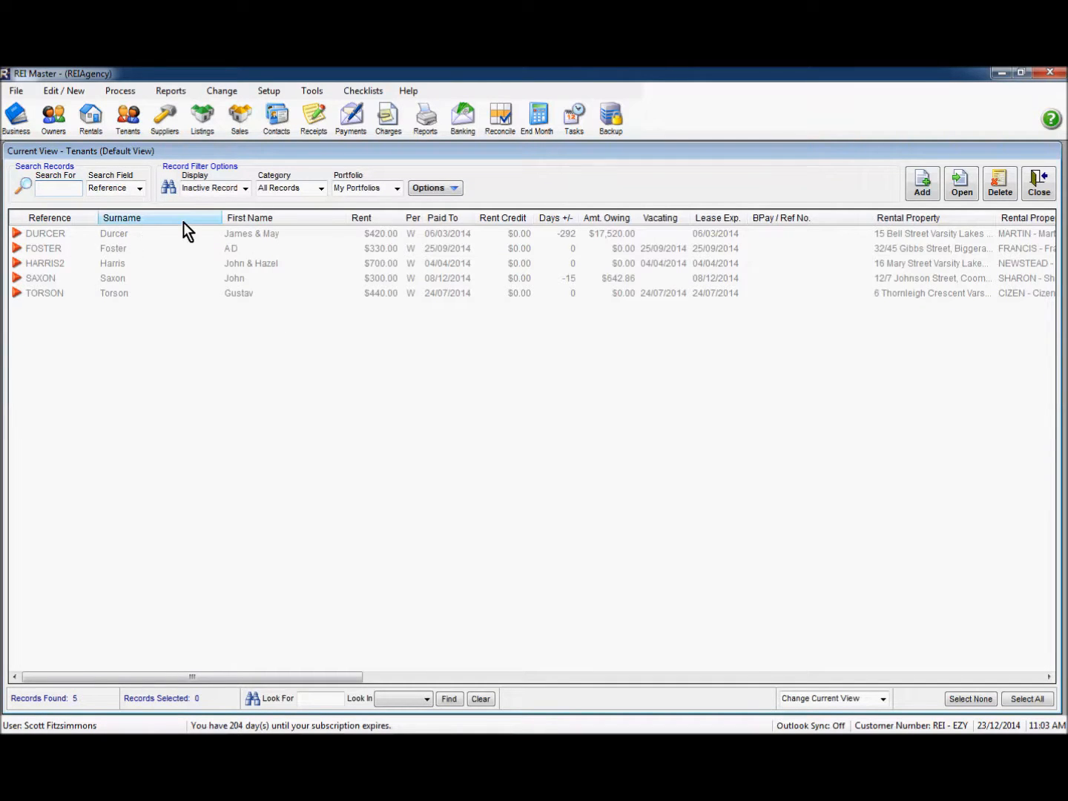
Step: Switch the tenants list back to Active Records and close it
click(245, 189)
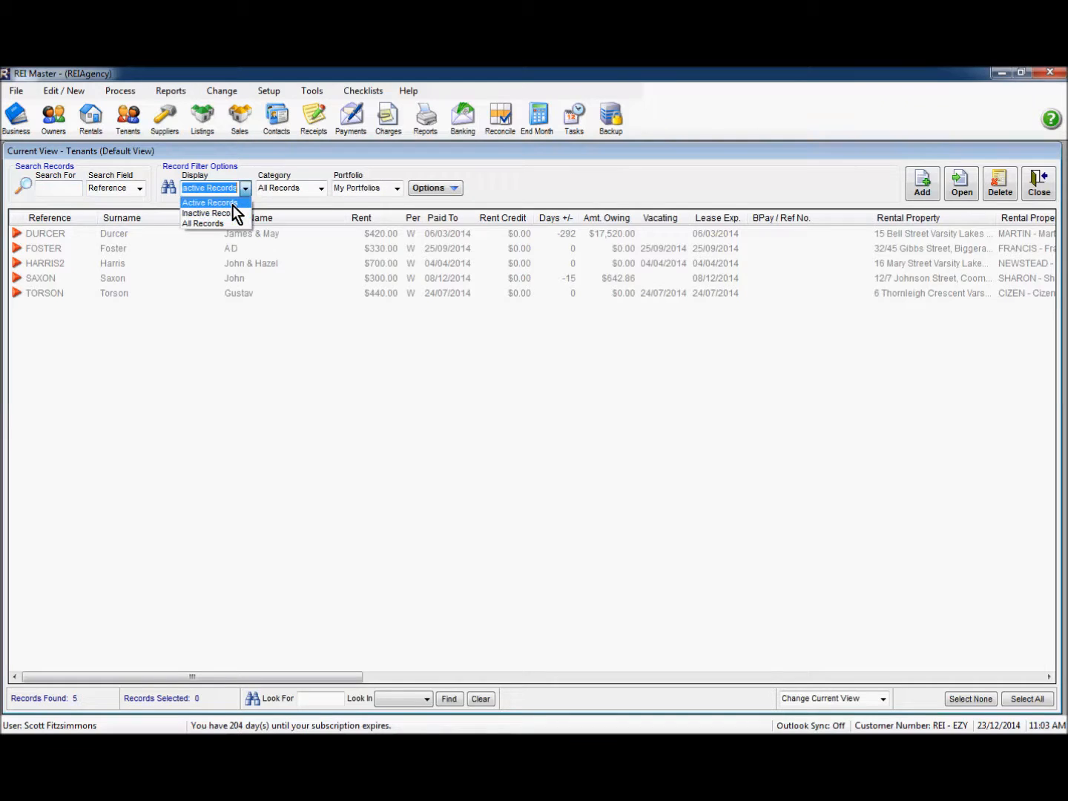
click(232, 204)
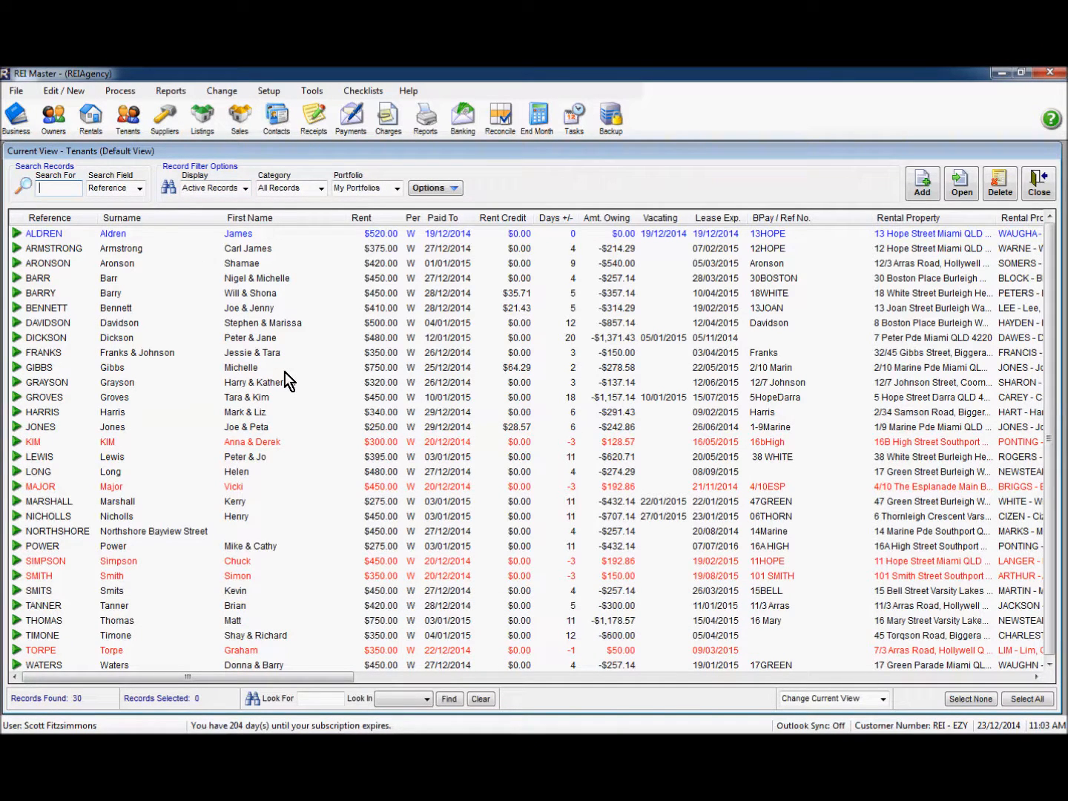
click(1038, 183)
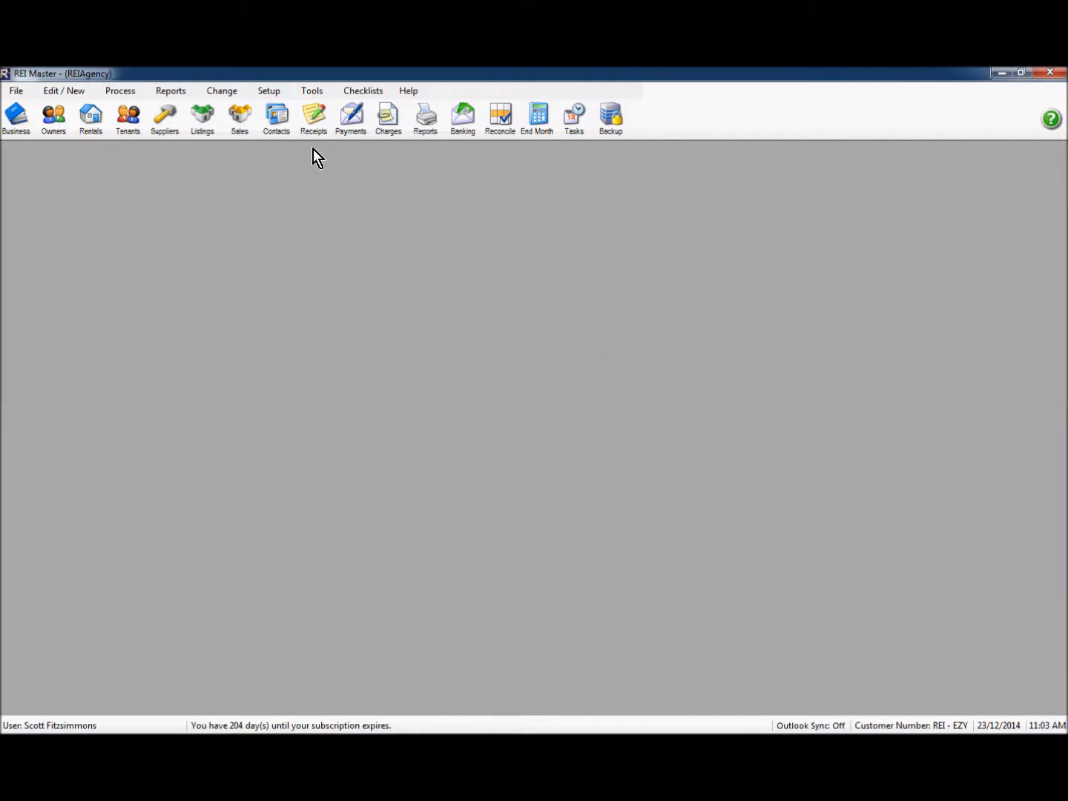
Step: Start a receipt for the $520.00-rent tenant with a Deposit line
click(314, 126)
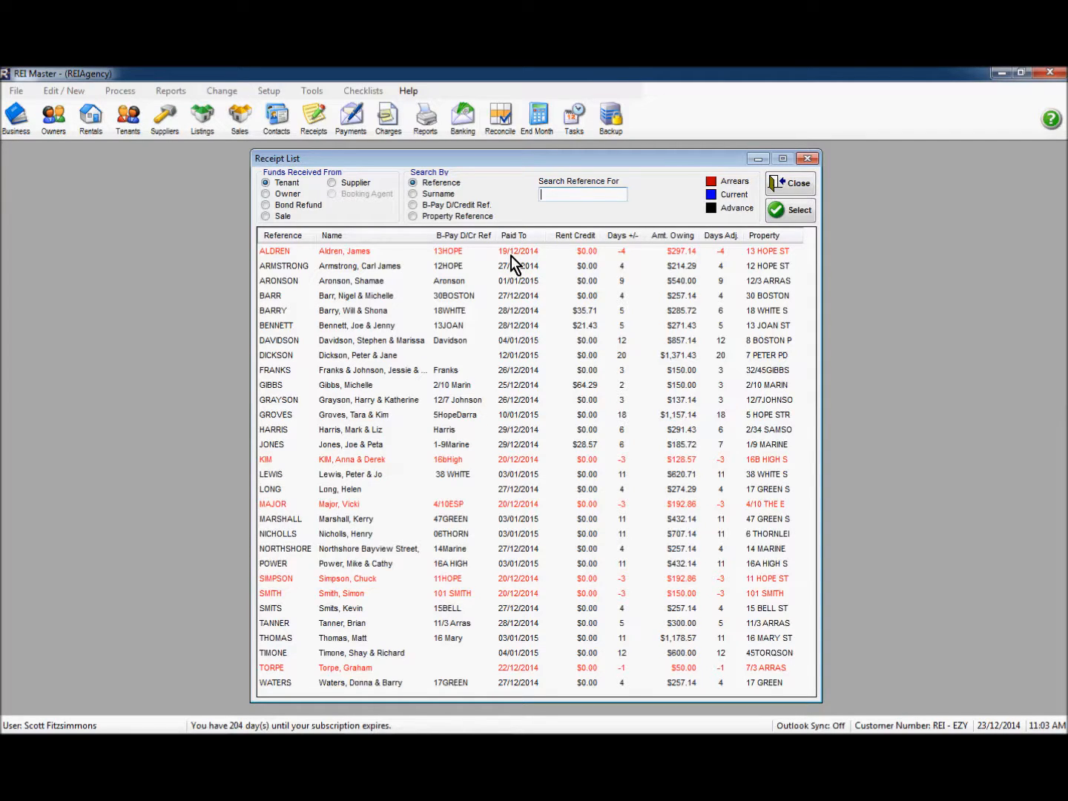
double_click(459, 252)
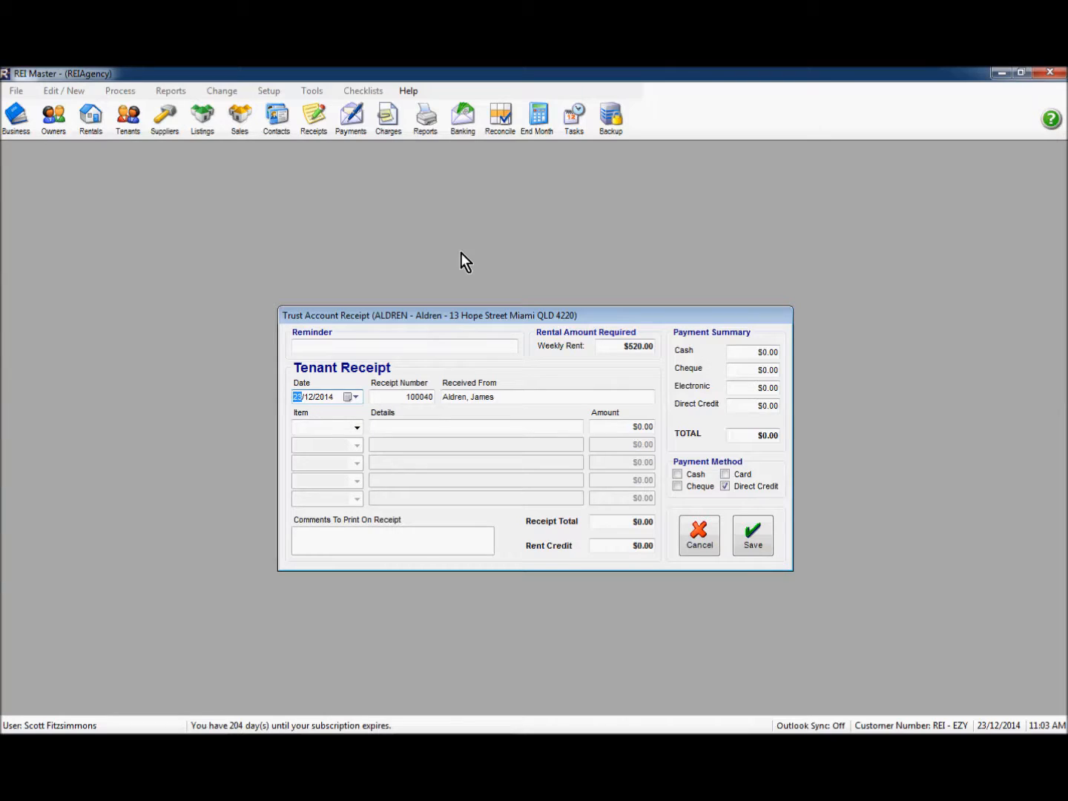
click(356, 428)
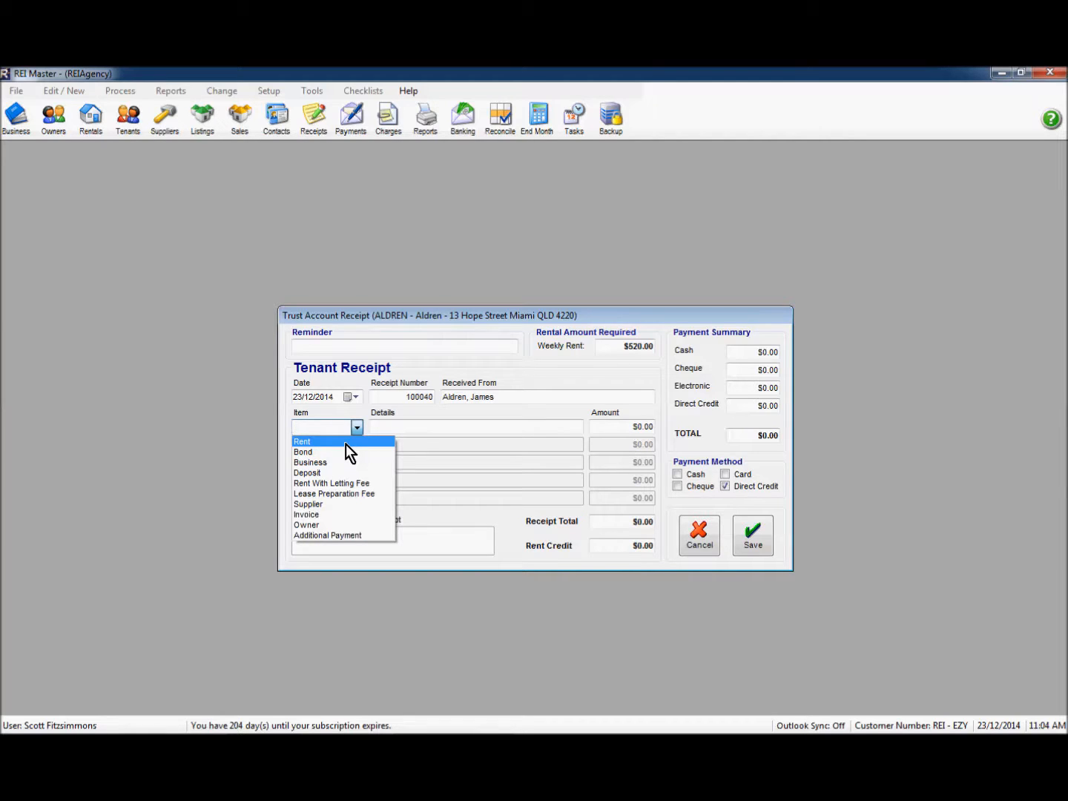
click(313, 475)
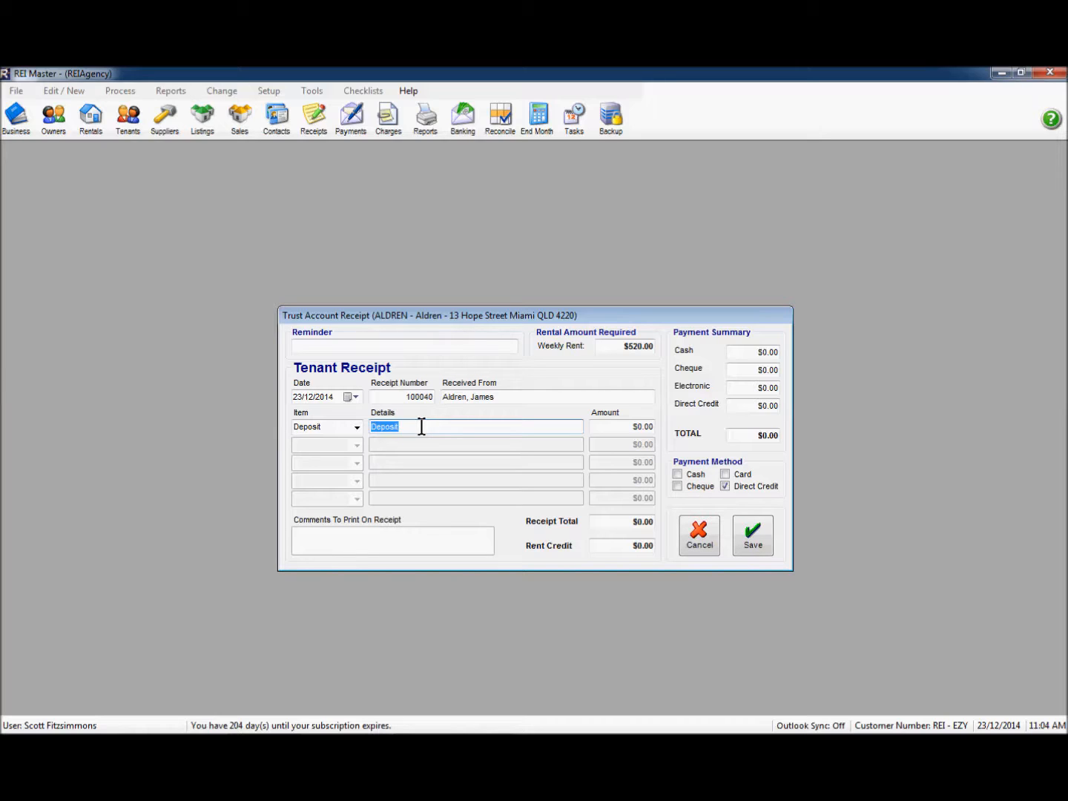
Step: Describe the deposit as 'Overpaid Rent to be returned to tenant' with amount 520
text(Overpaid Rent to be returned to tenenat)
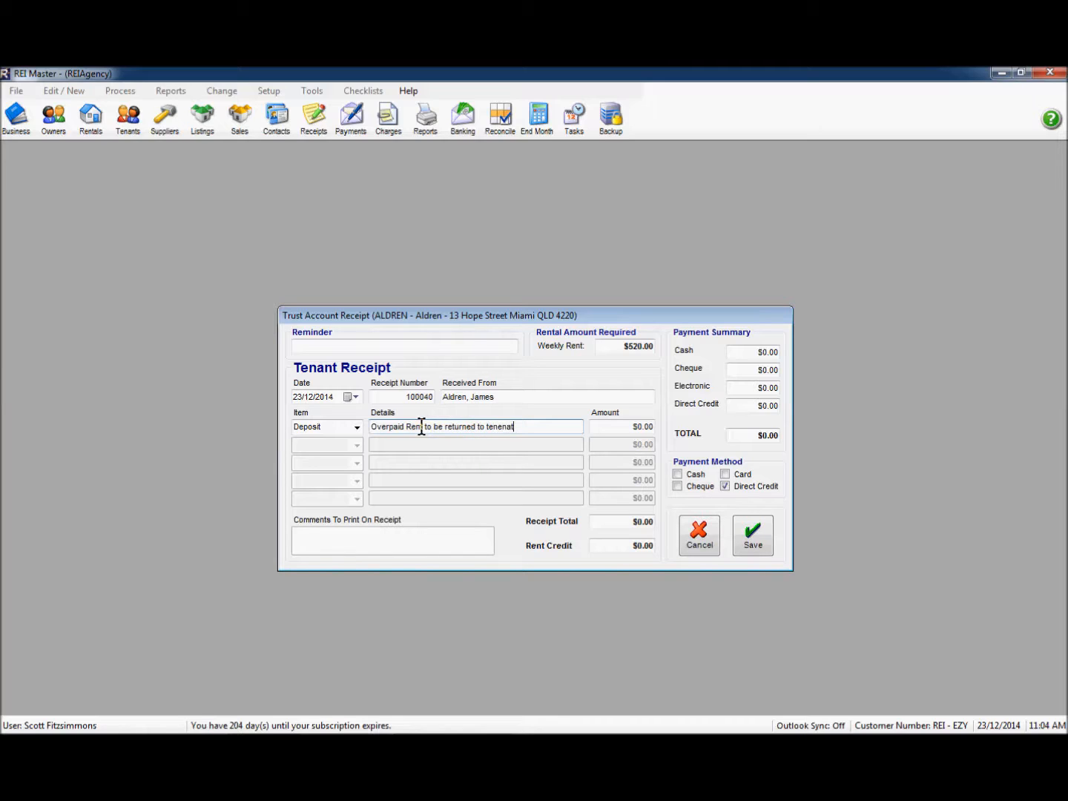
key(BackSpace)
key(BackSpace)
key(BackSpace)
key(BackSpace)
text(ant)
click(615, 428)
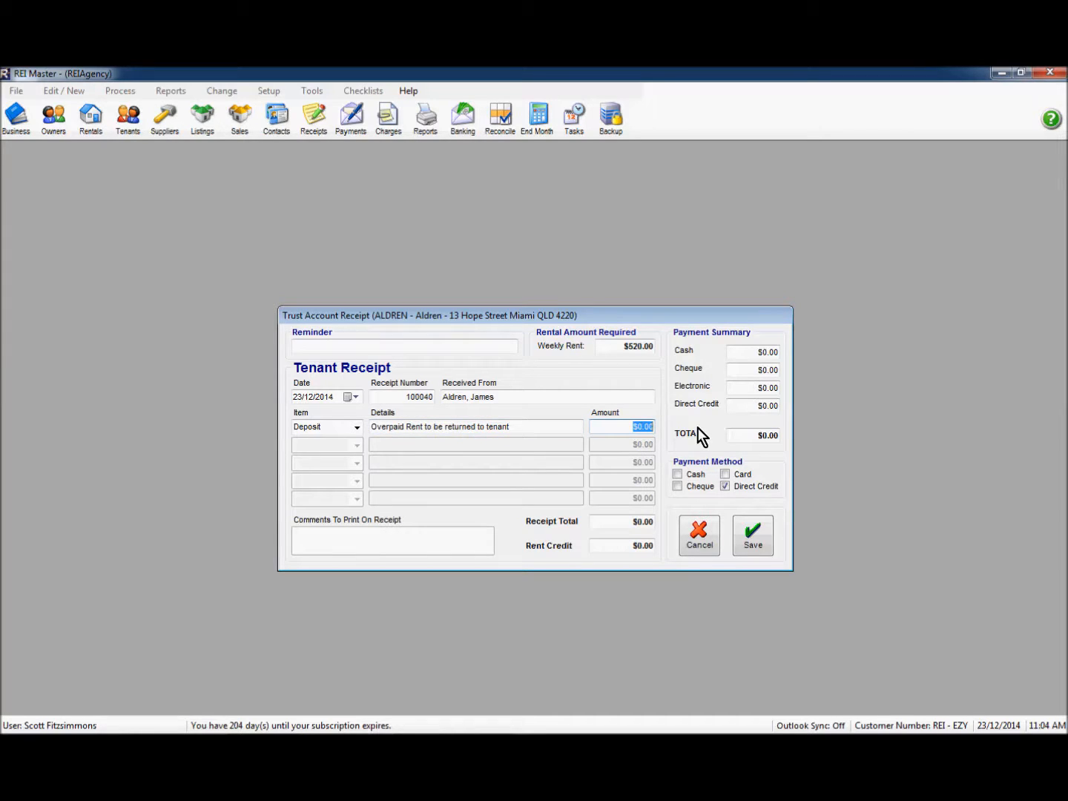
text(520)
key(Return)
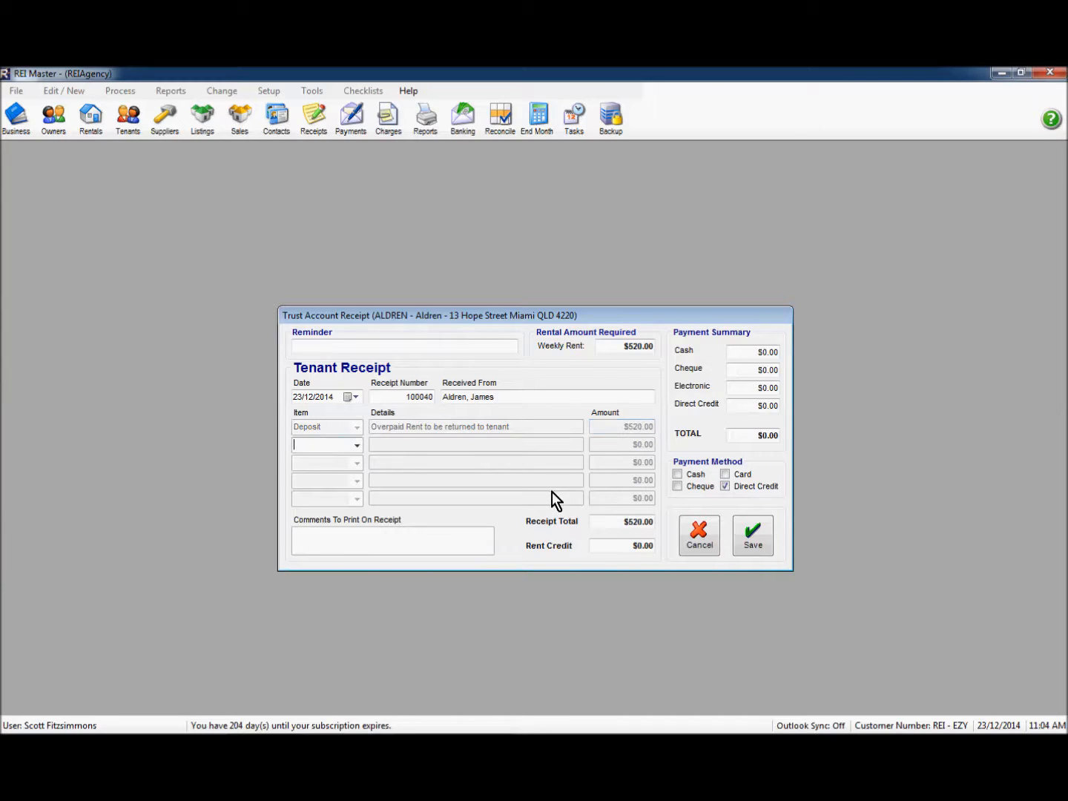
Step: Save the $520.00 receipt as a direct credit and close the Receipt List
click(754, 538)
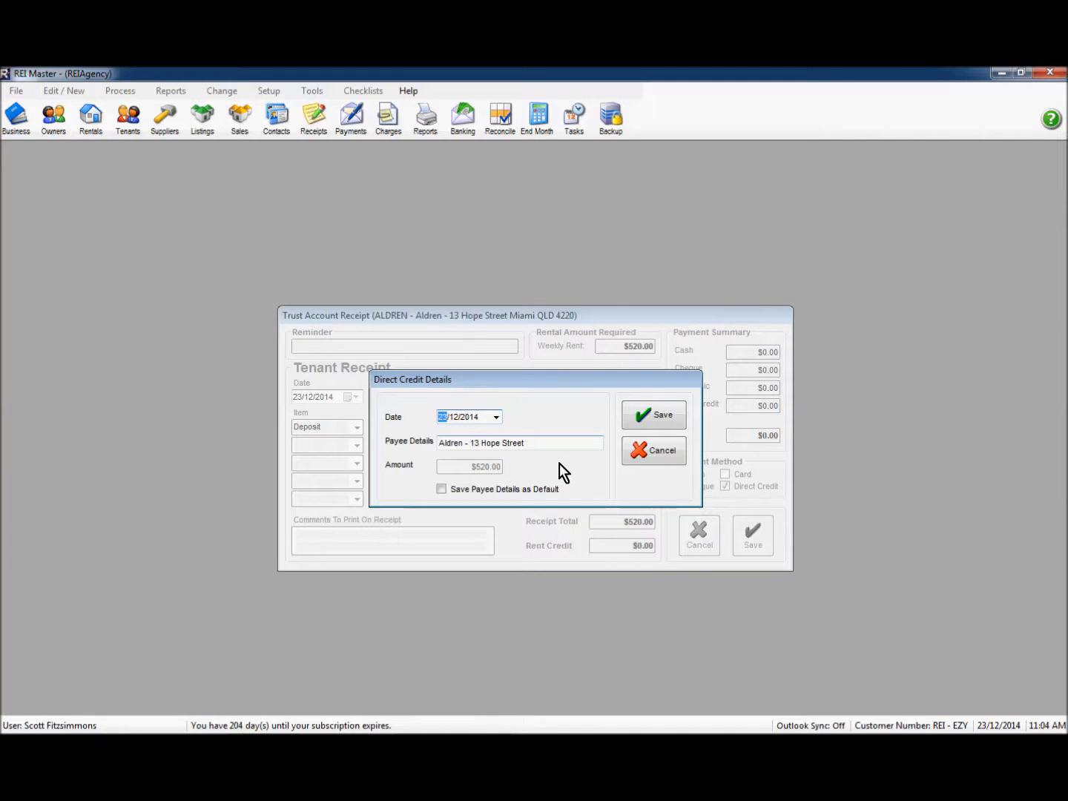
click(644, 418)
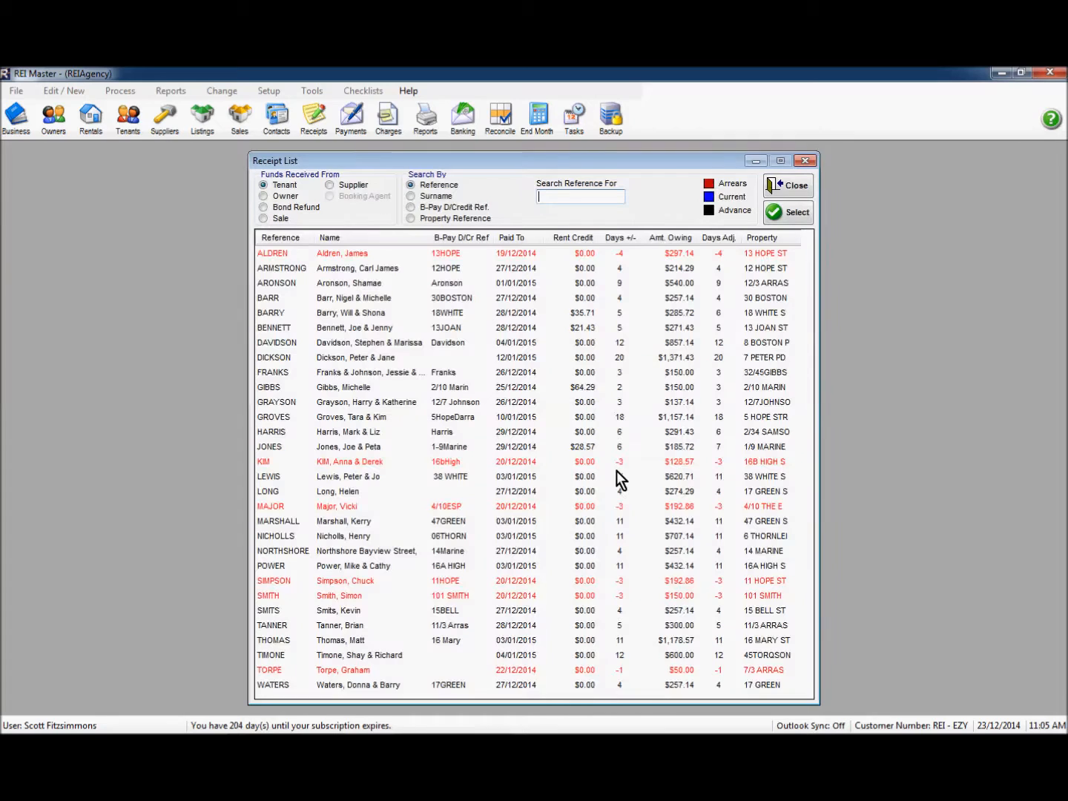
click(782, 187)
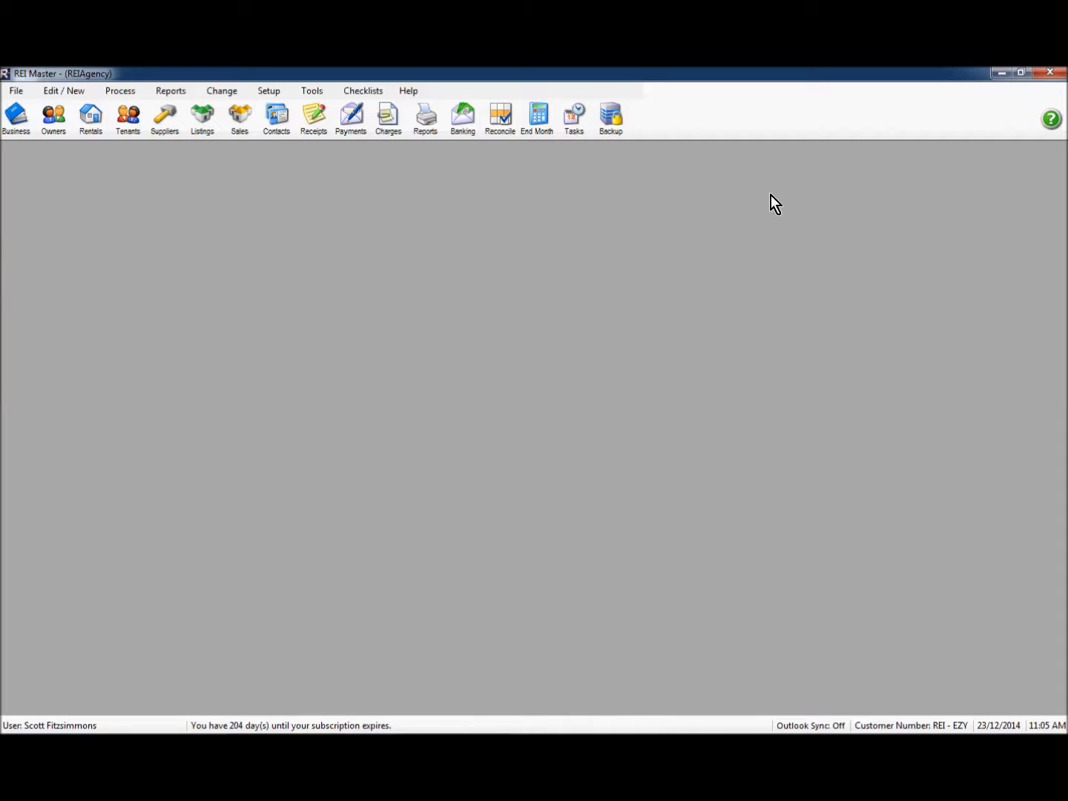
click(124, 126)
double_click(67, 237)
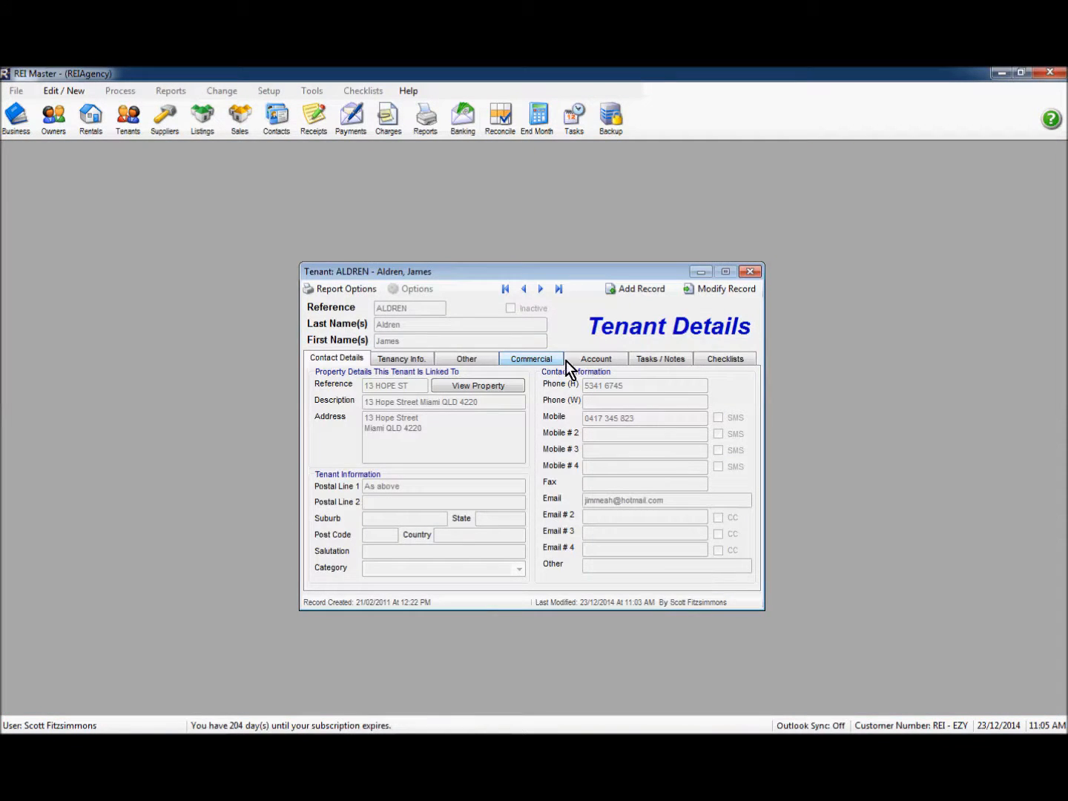
click(579, 360)
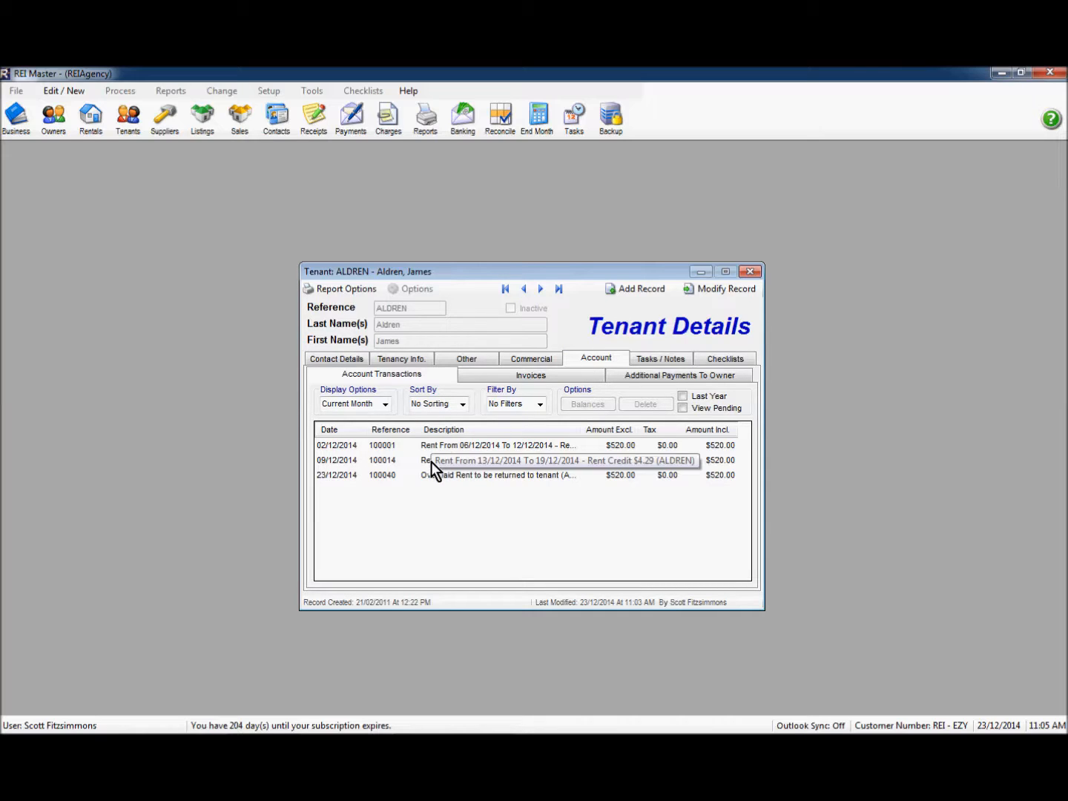
click(326, 479)
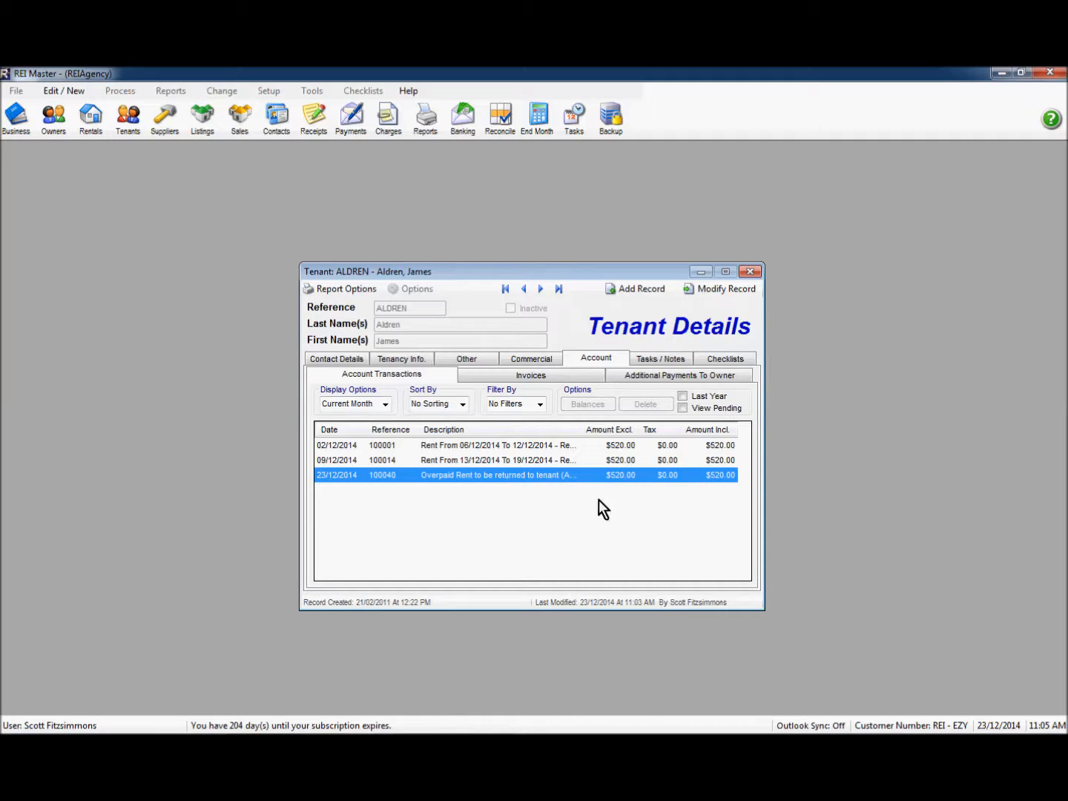
click(748, 272)
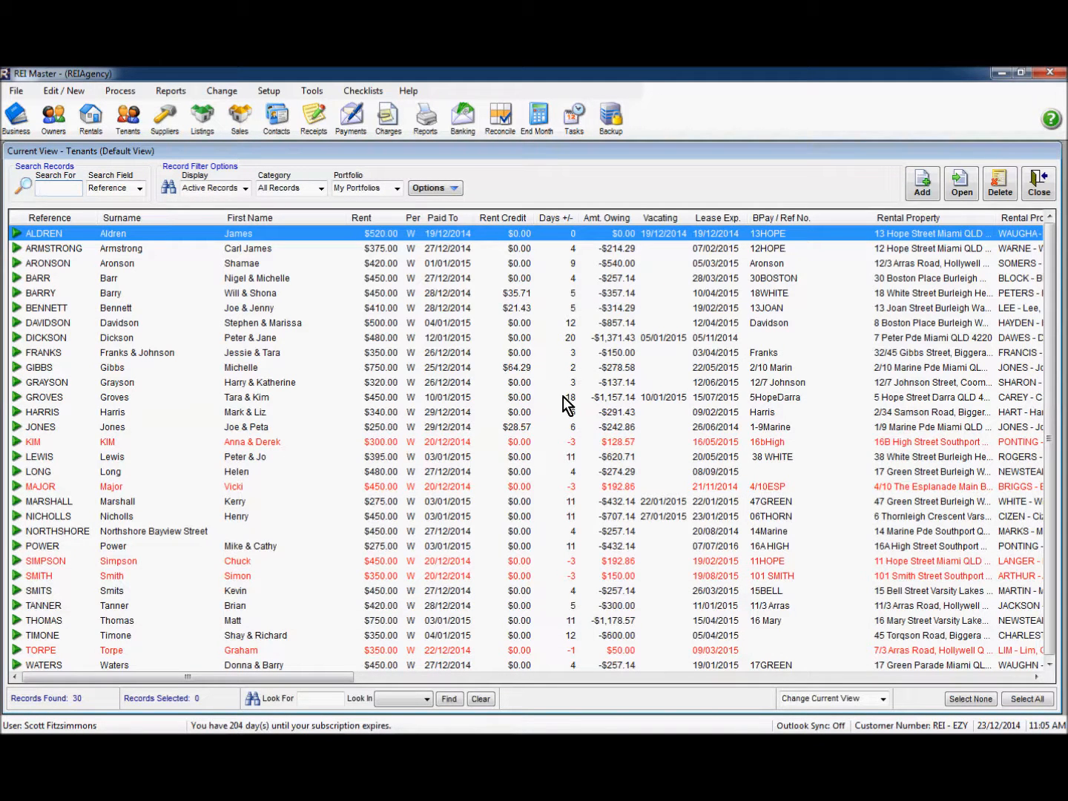
click(1037, 190)
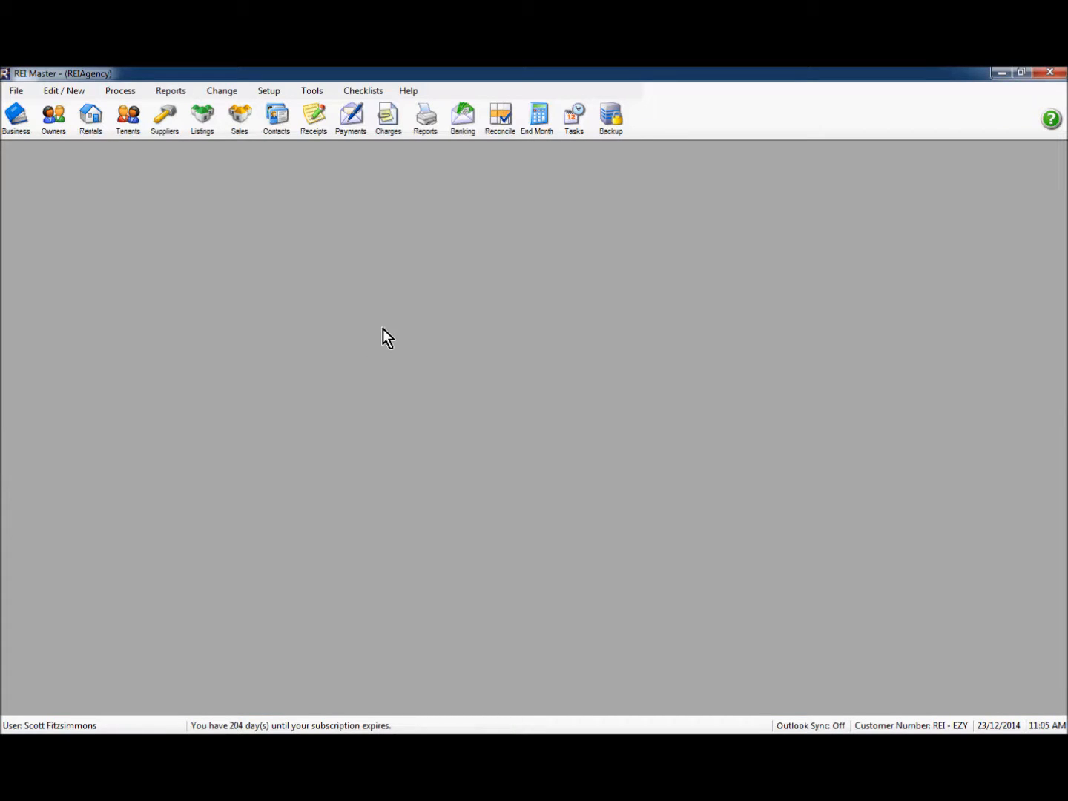
Step: Write cheque 3 to the tenant refunding the $520 deposit from the Deposit Ledger, and save
click(348, 120)
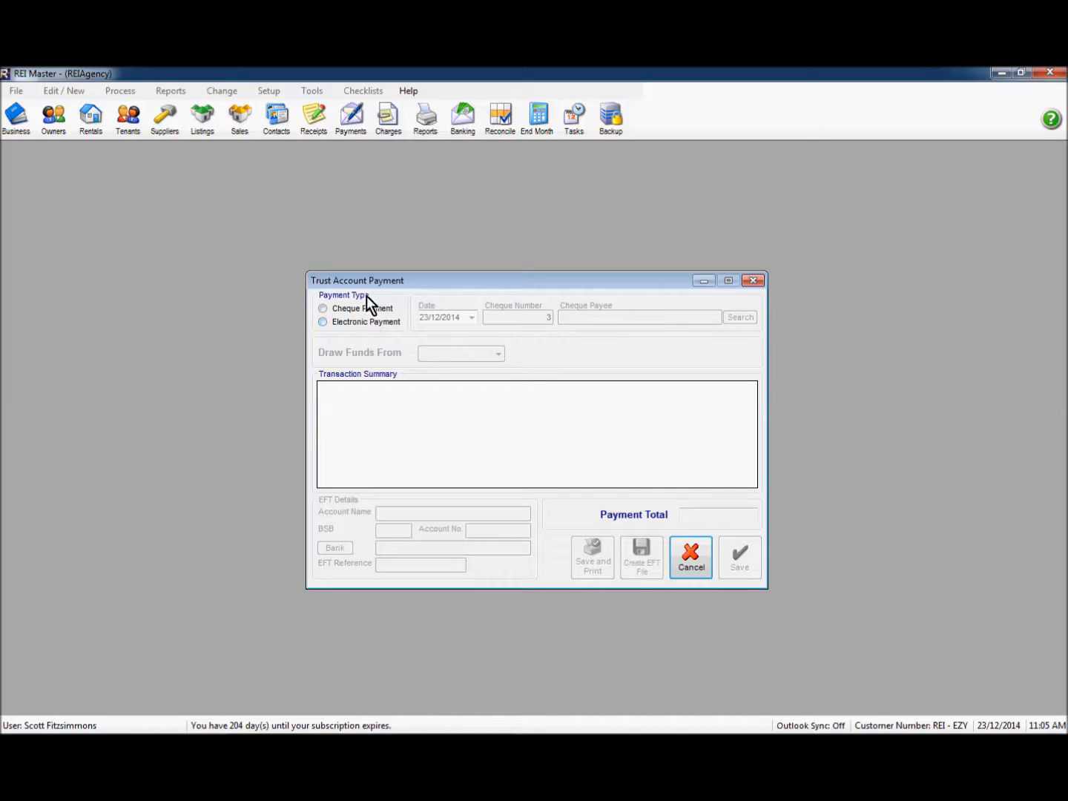
click(322, 309)
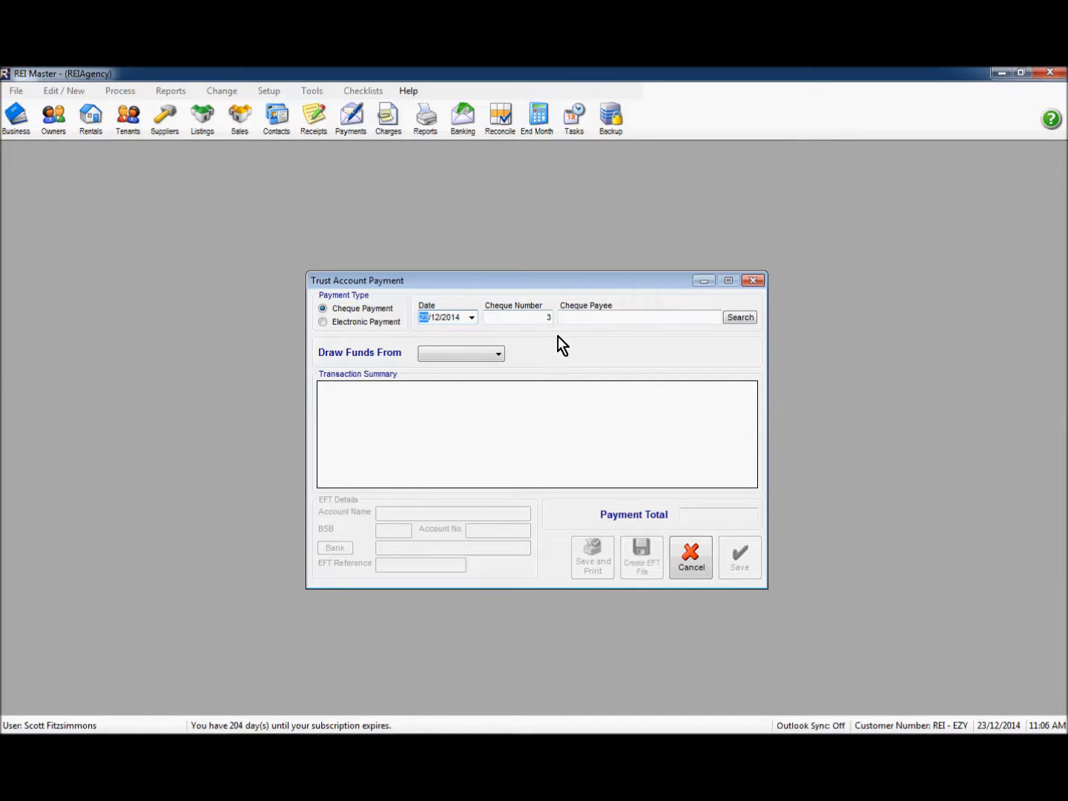
click(572, 317)
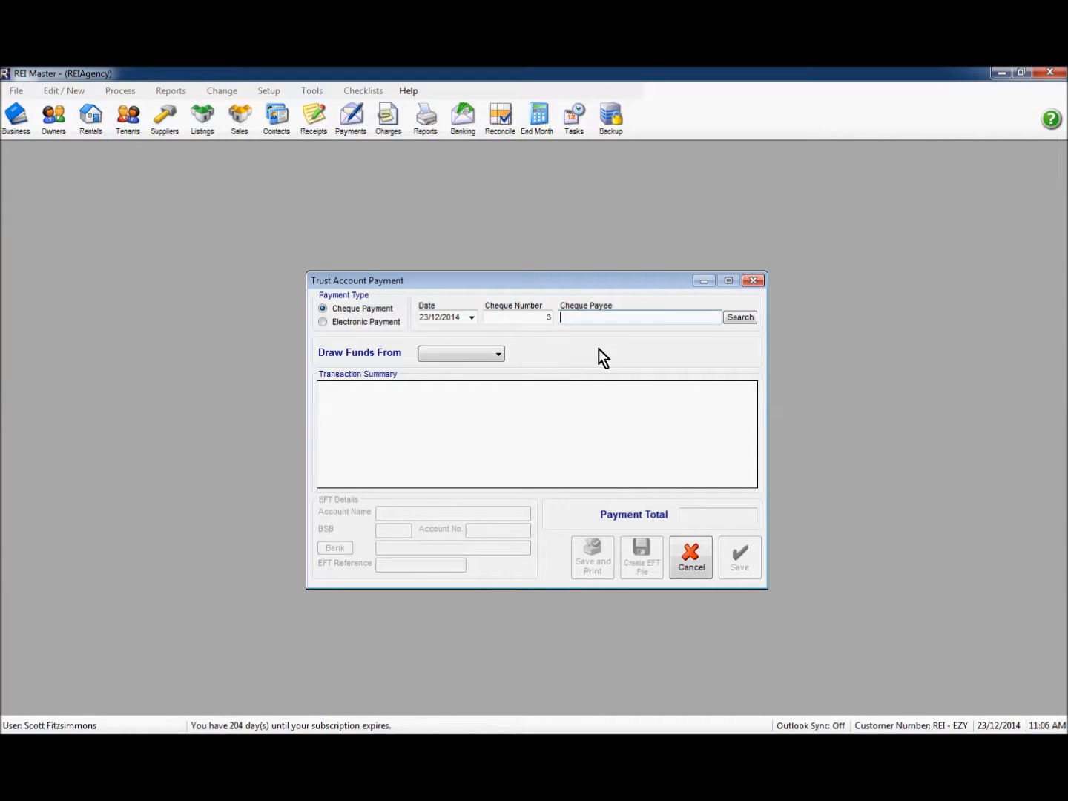
click(478, 358)
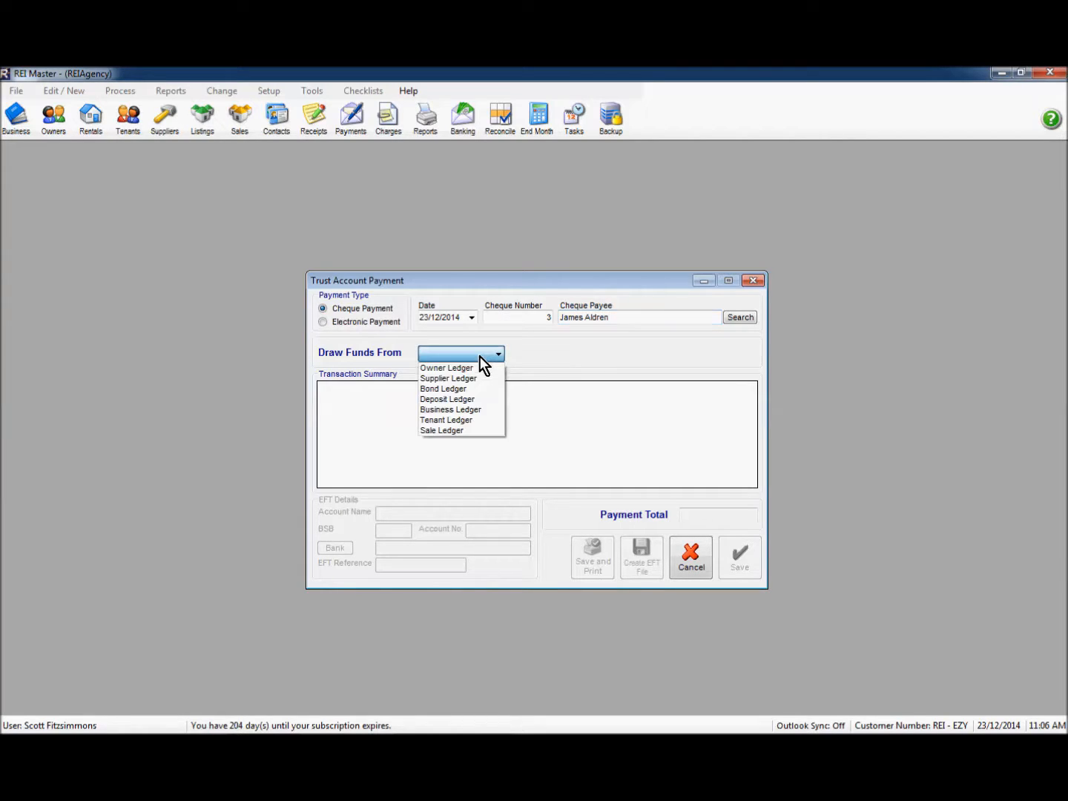
click(465, 401)
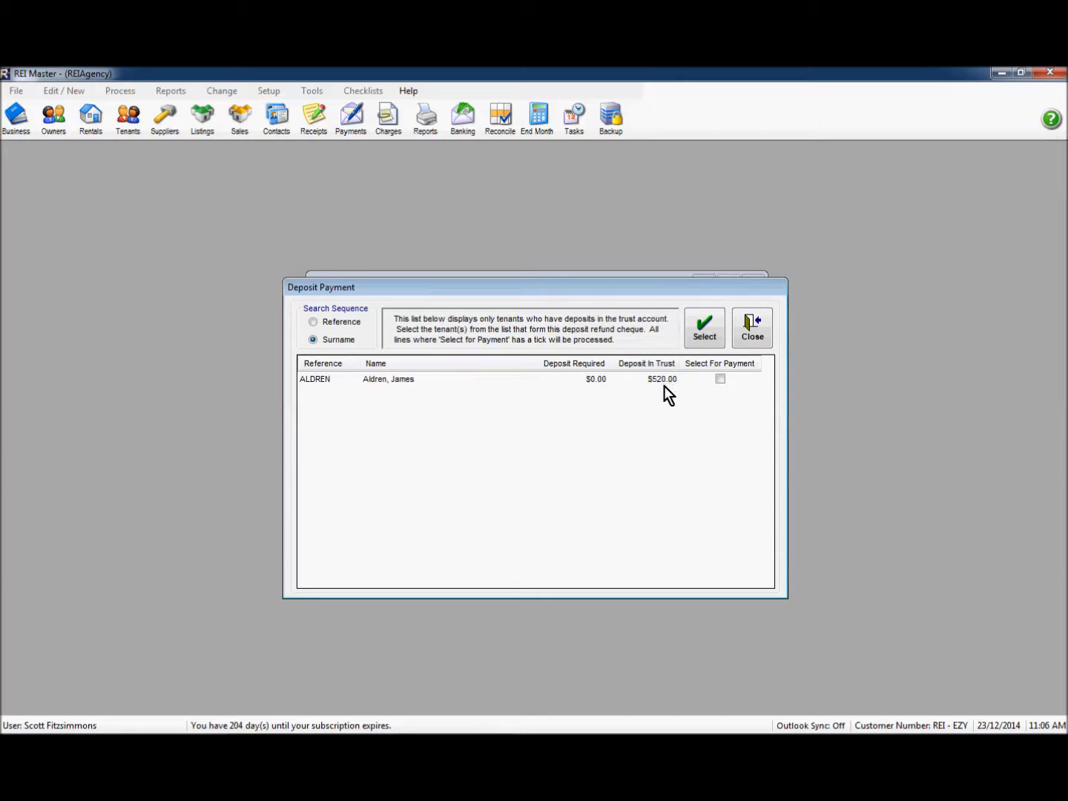
click(720, 378)
click(702, 335)
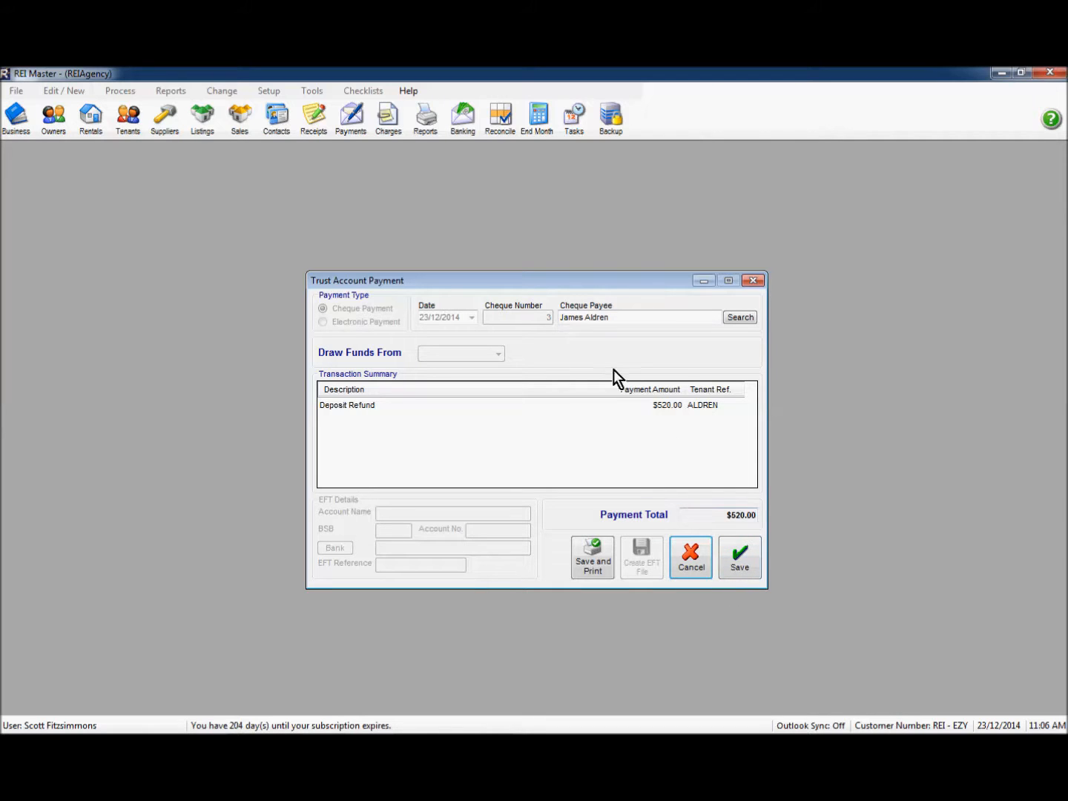
click(738, 564)
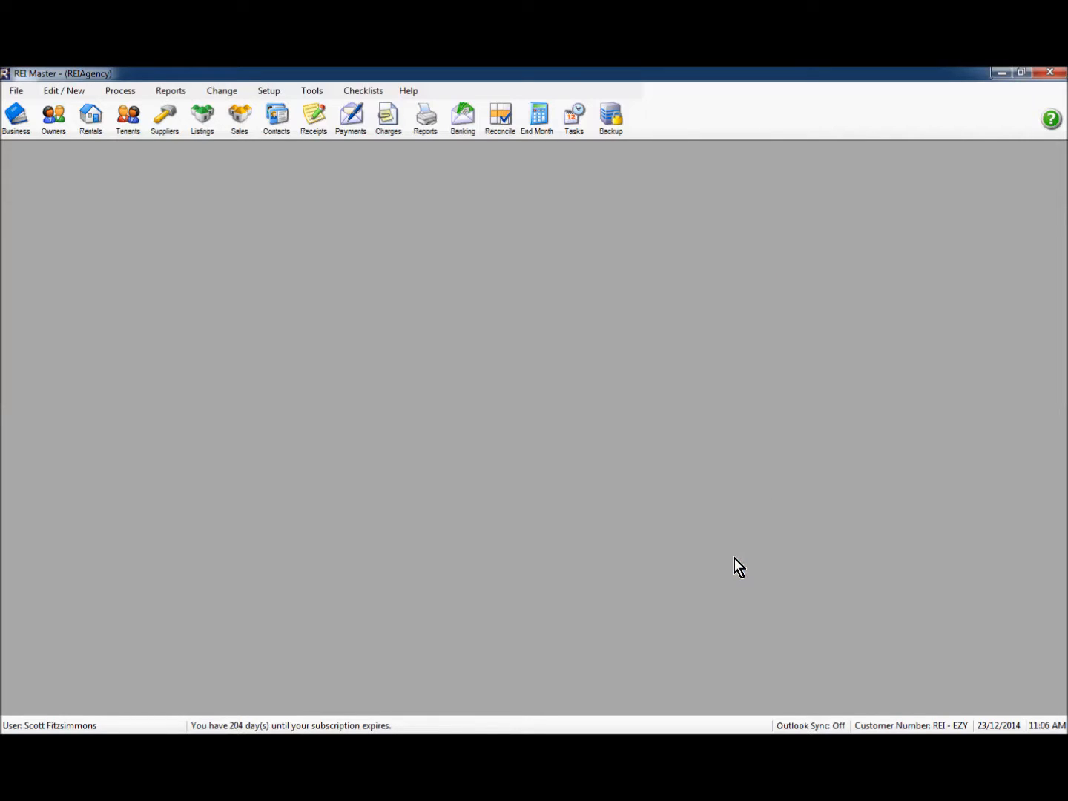
click(500, 121)
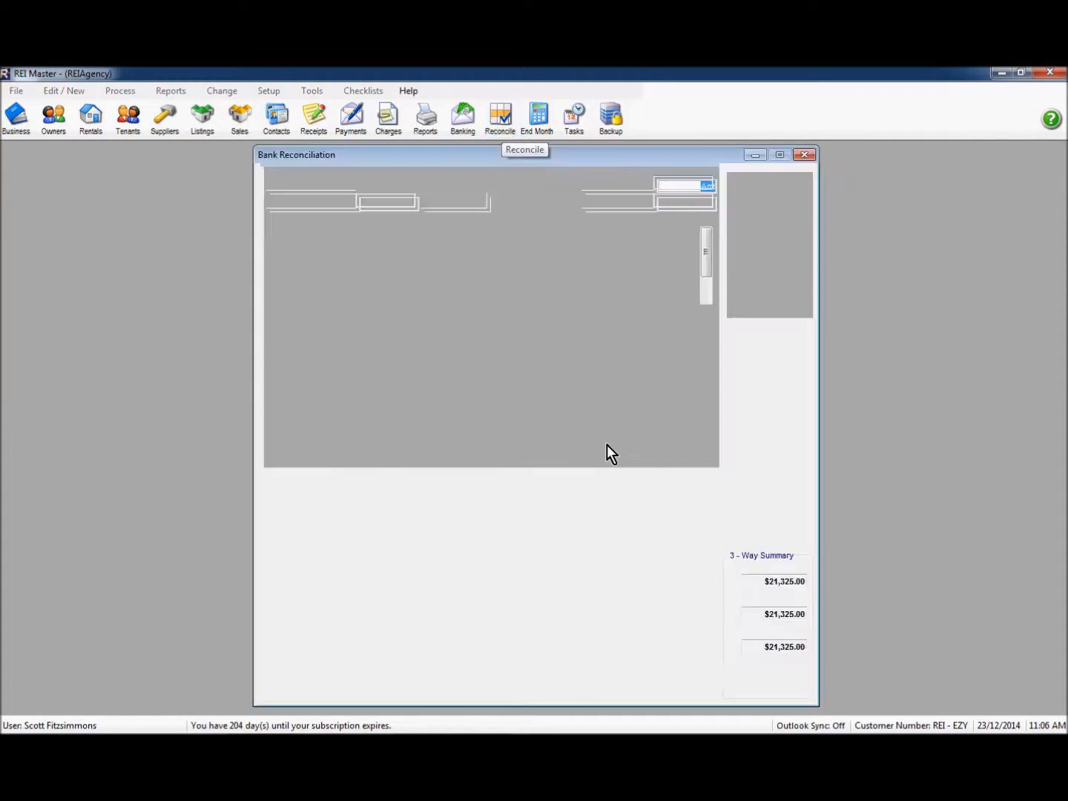
drag(705, 436, 705, 585)
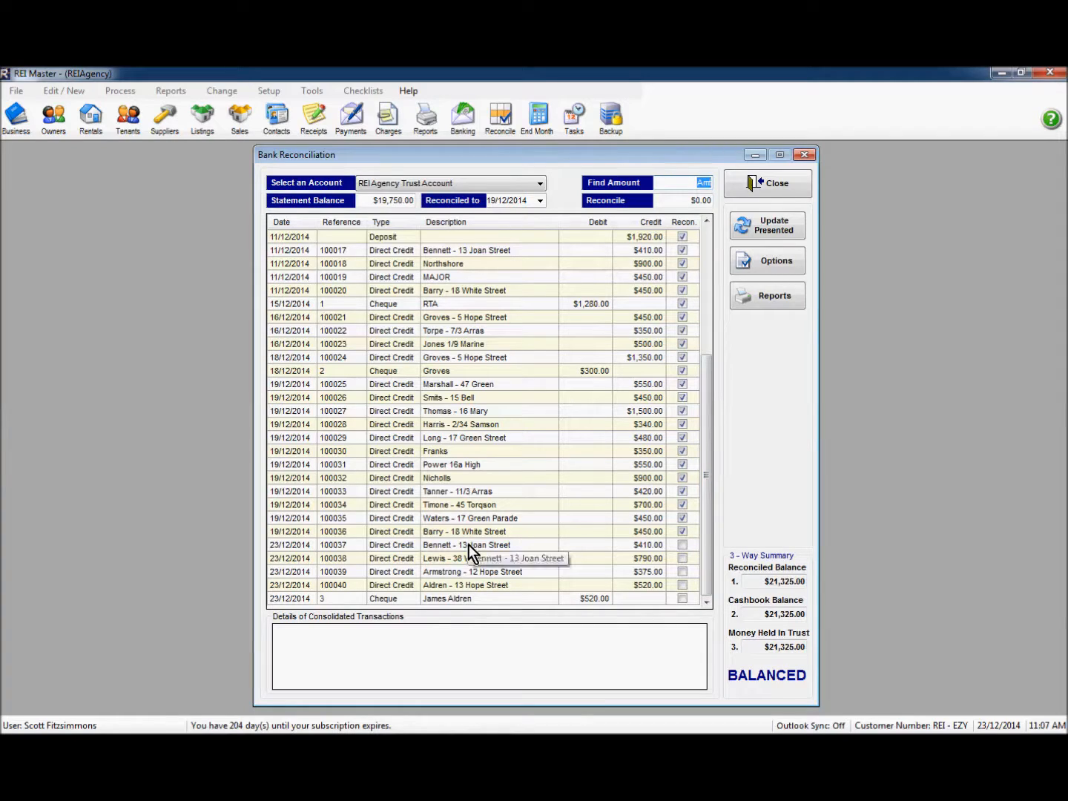
click(432, 586)
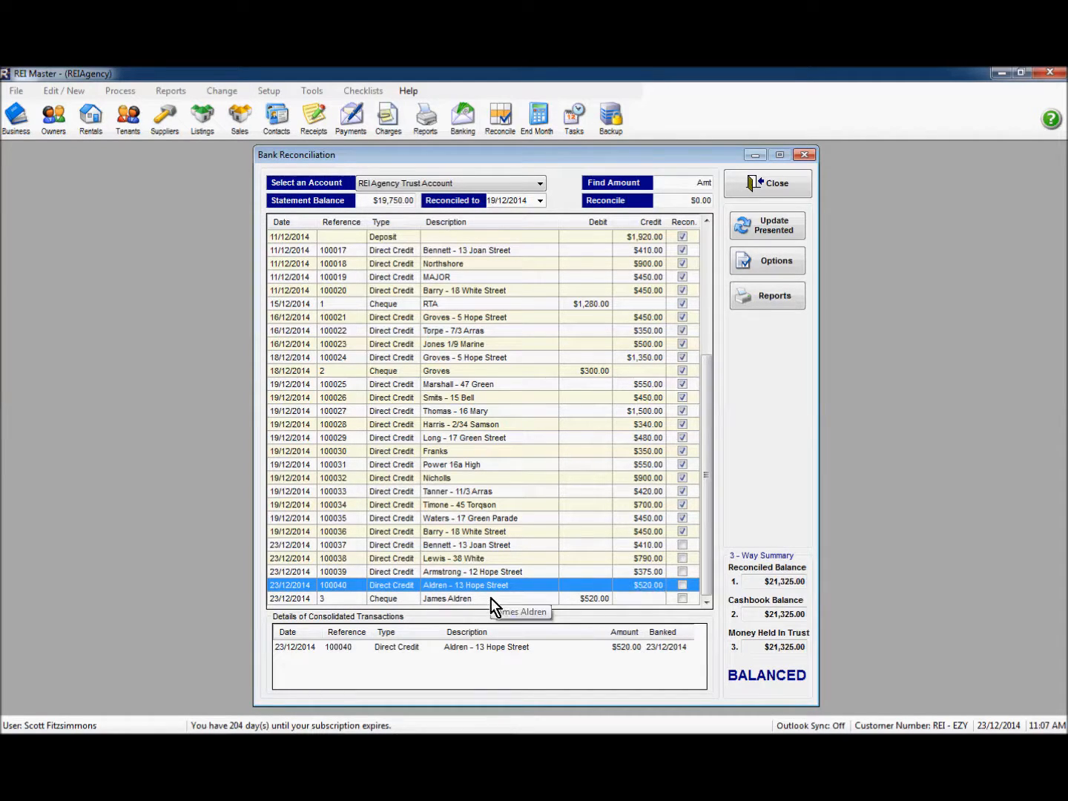
click(460, 598)
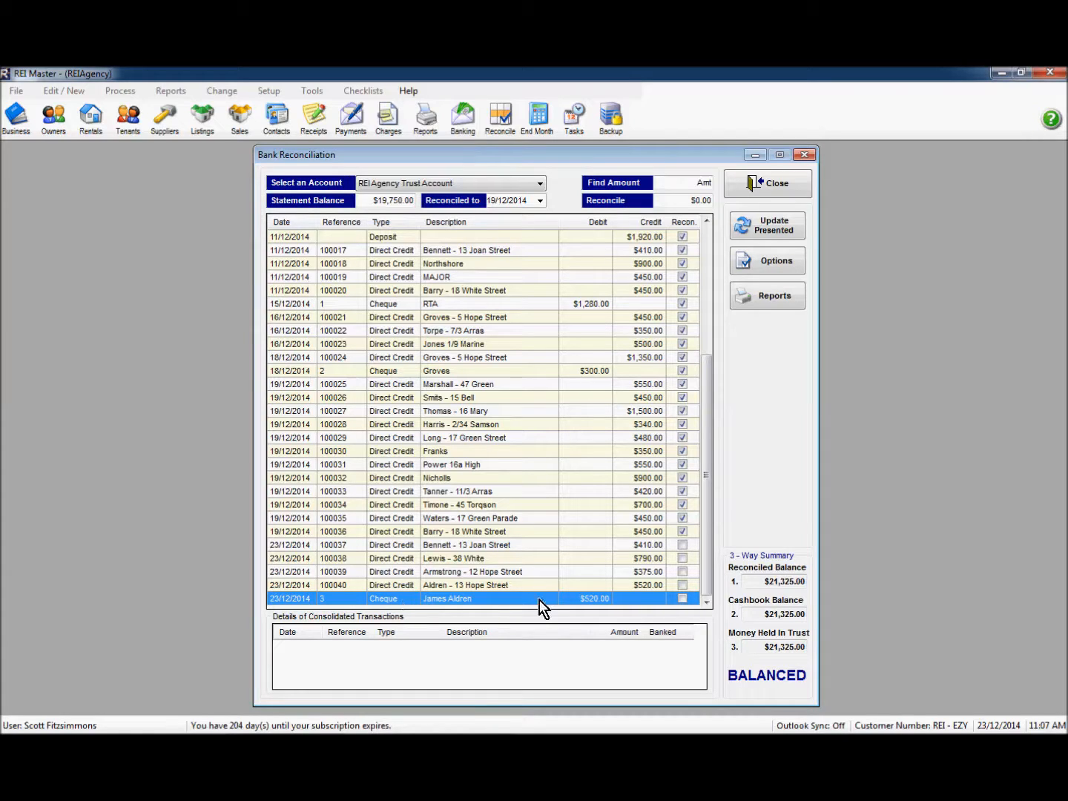
click(762, 187)
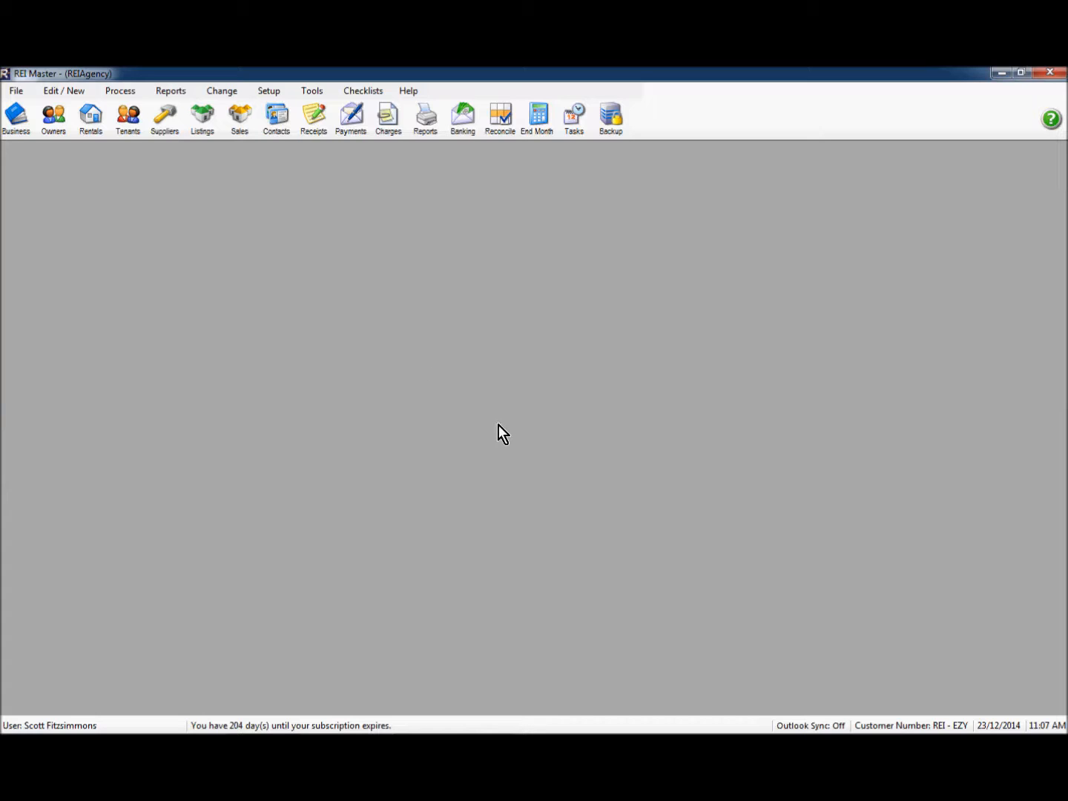
click(129, 133)
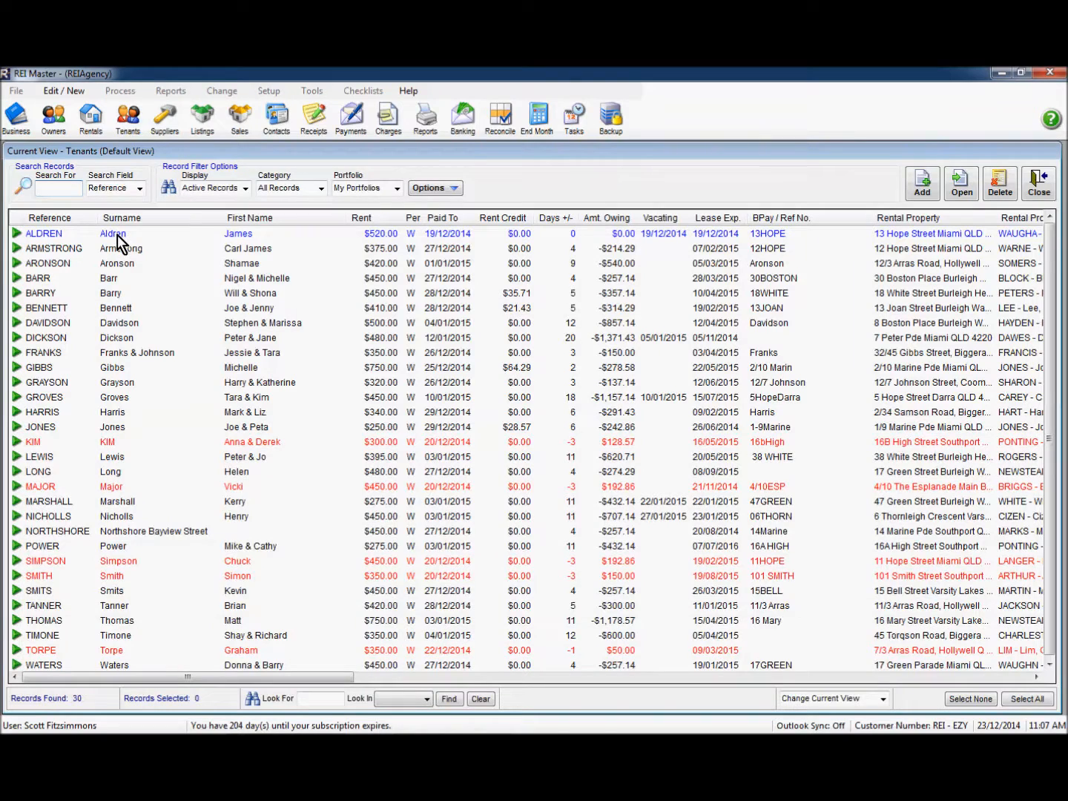
Step: Mark the $520.00-rent tenant inactive, keep its scheduled inspections, and close its details
double_click(241, 234)
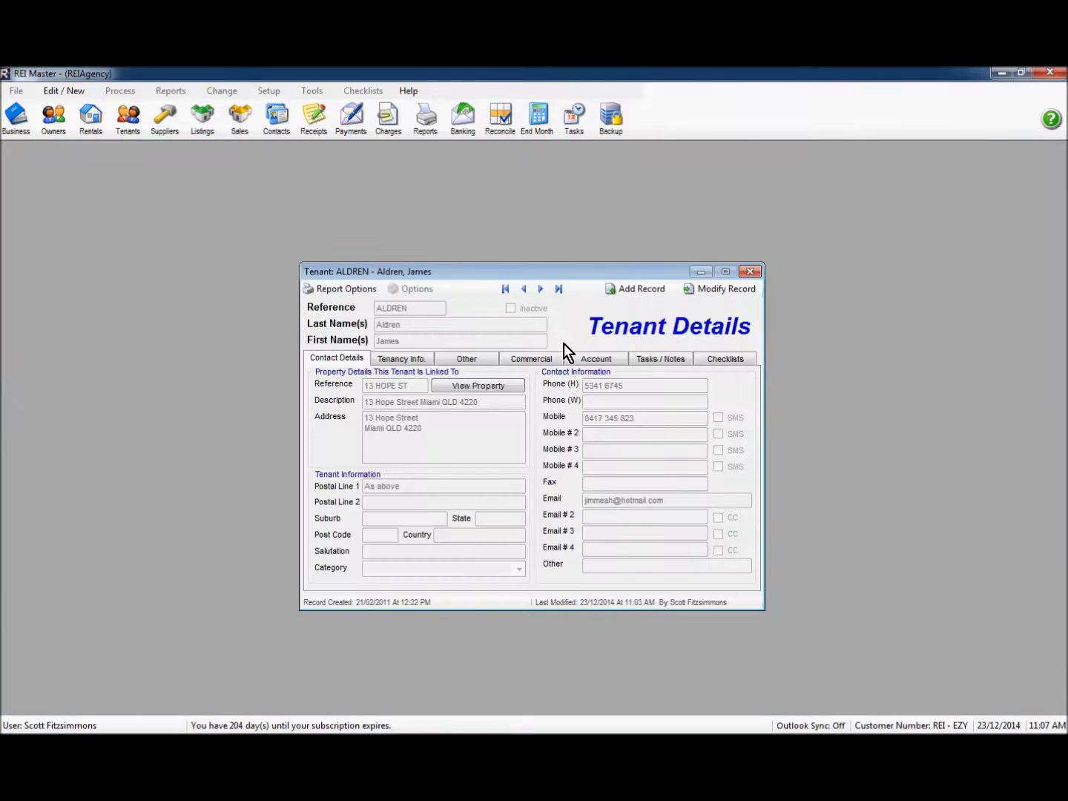
click(717, 291)
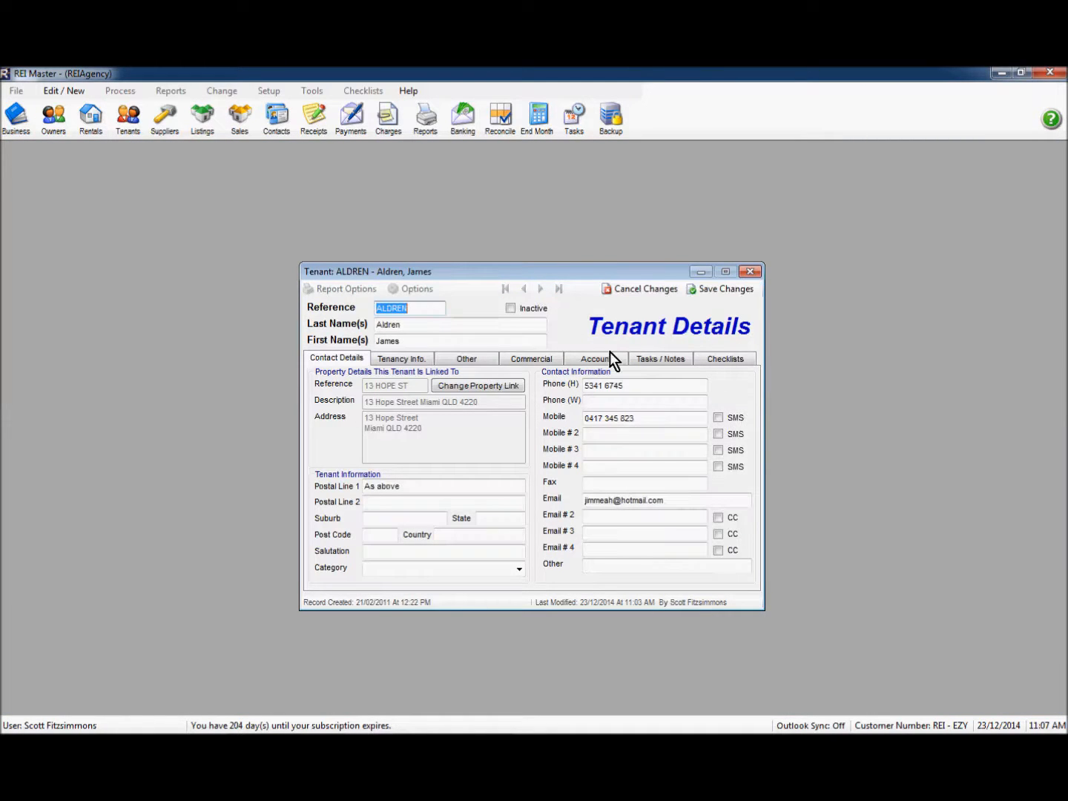
click(511, 310)
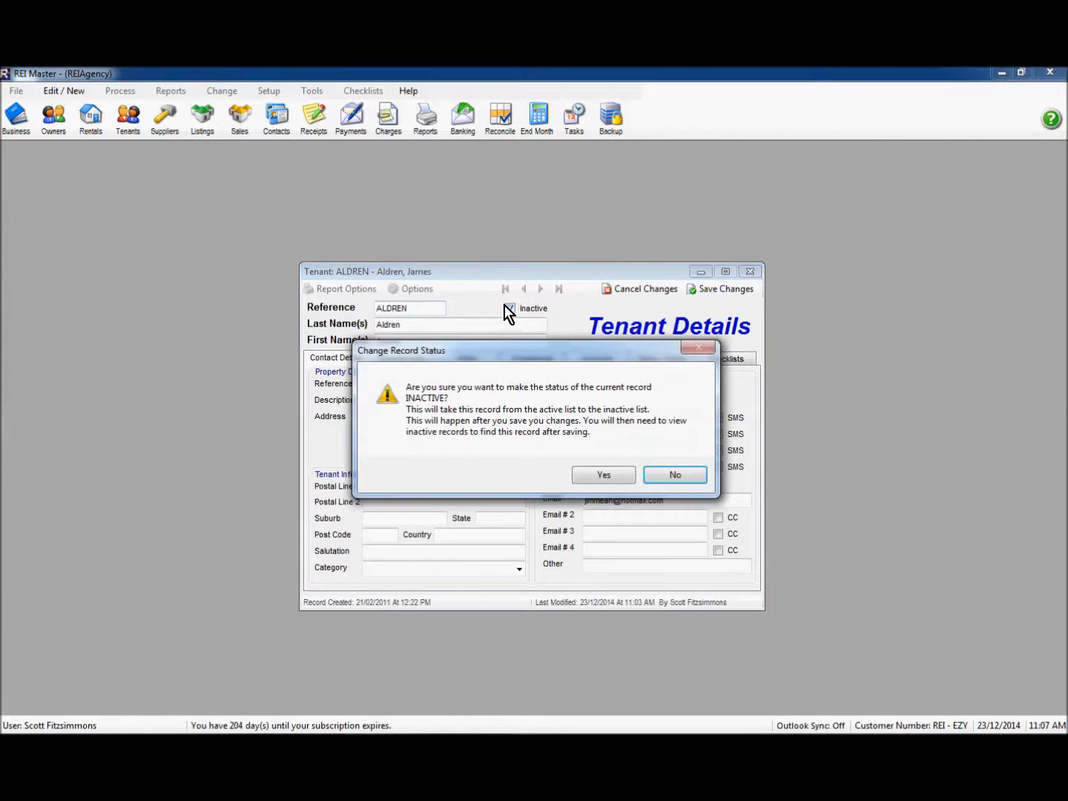
click(602, 476)
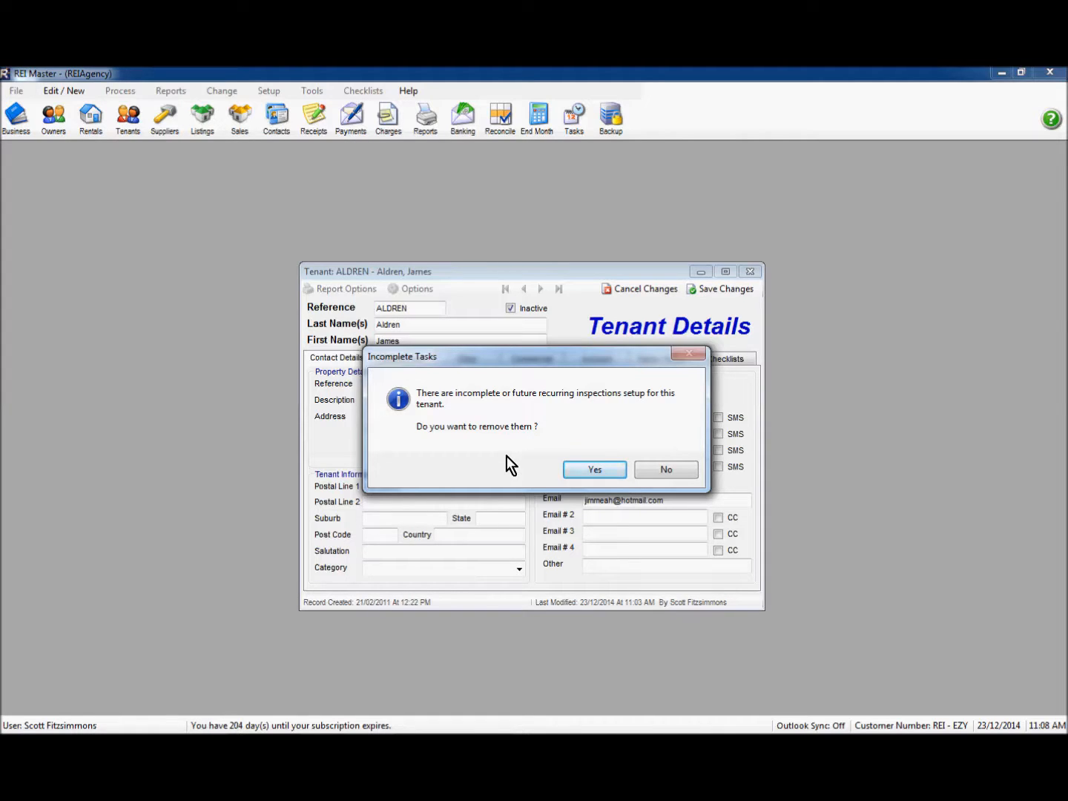
click(664, 470)
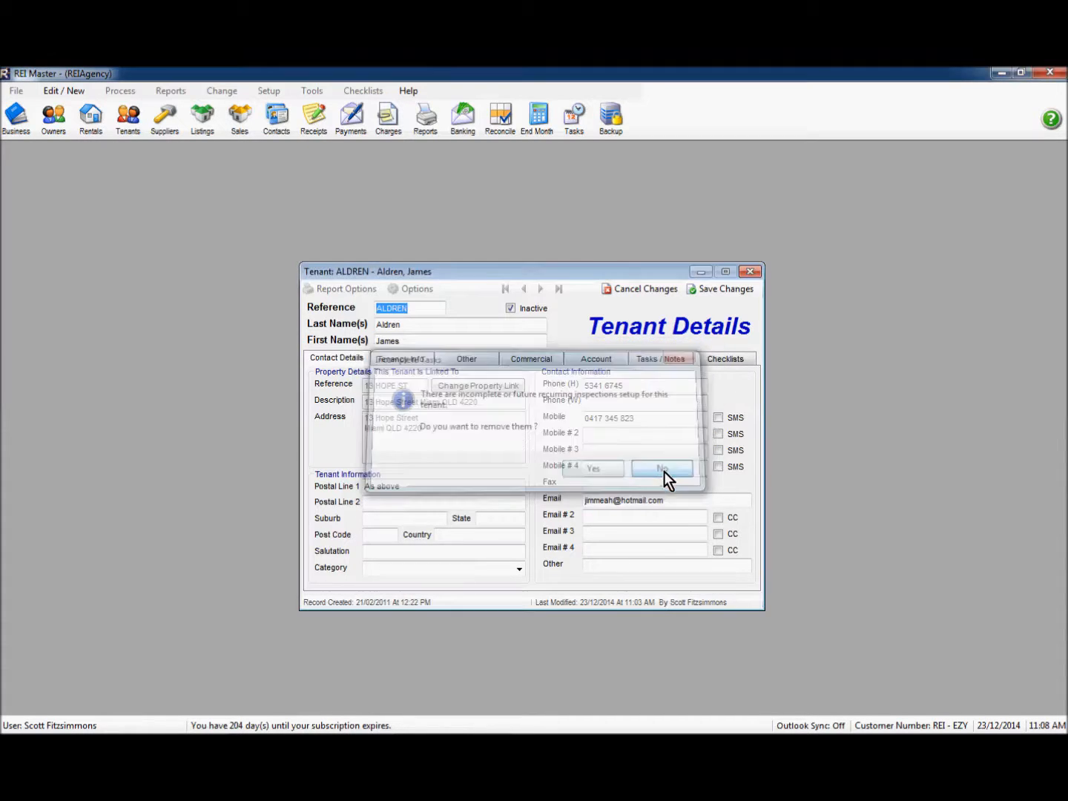
click(750, 271)
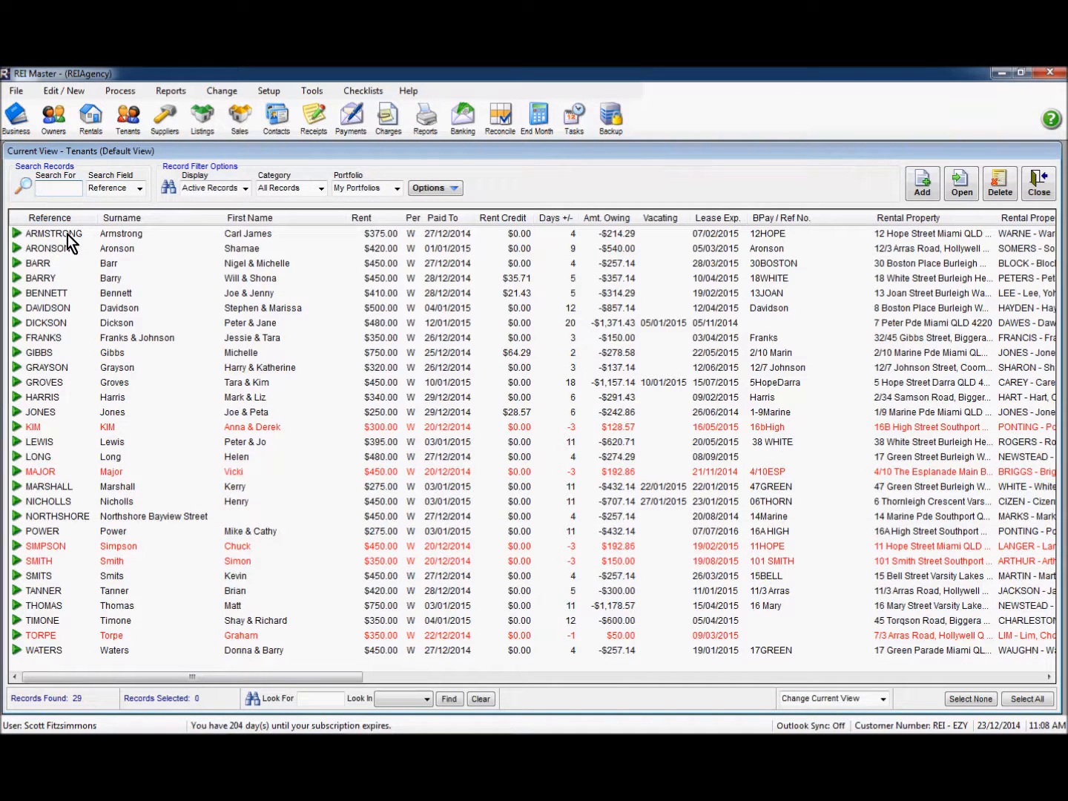
Step: Switch the tenants list Display to Inactive Records
click(246, 190)
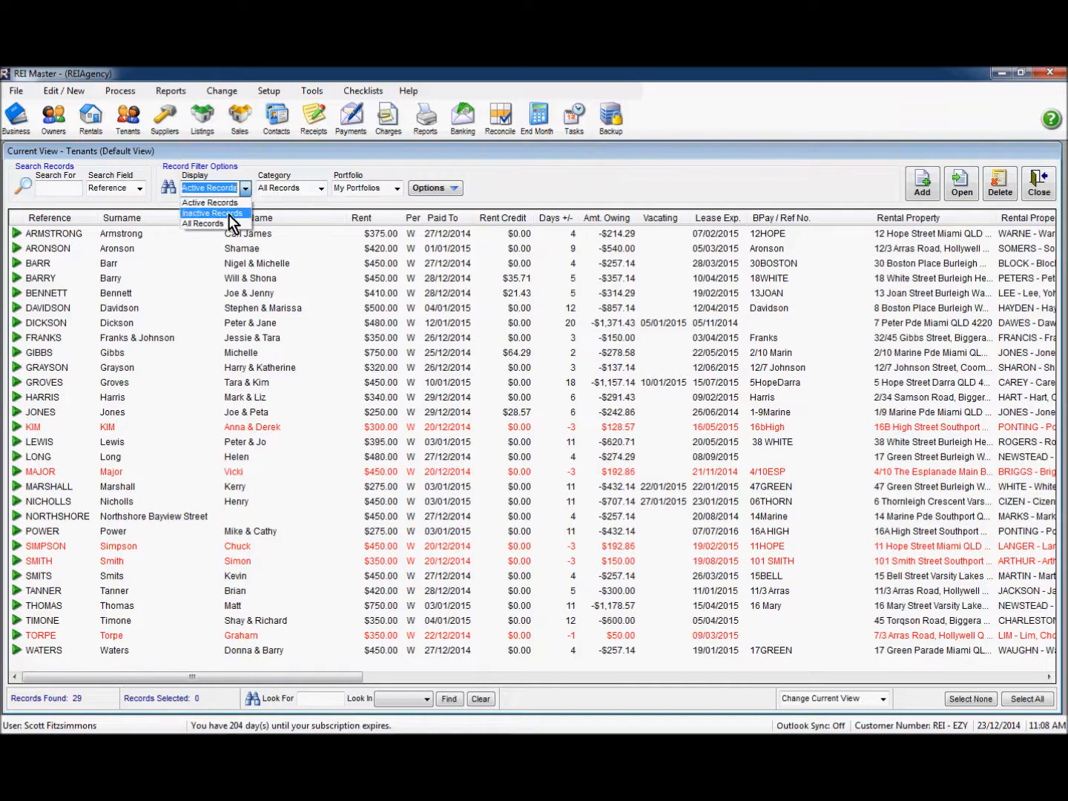
click(228, 214)
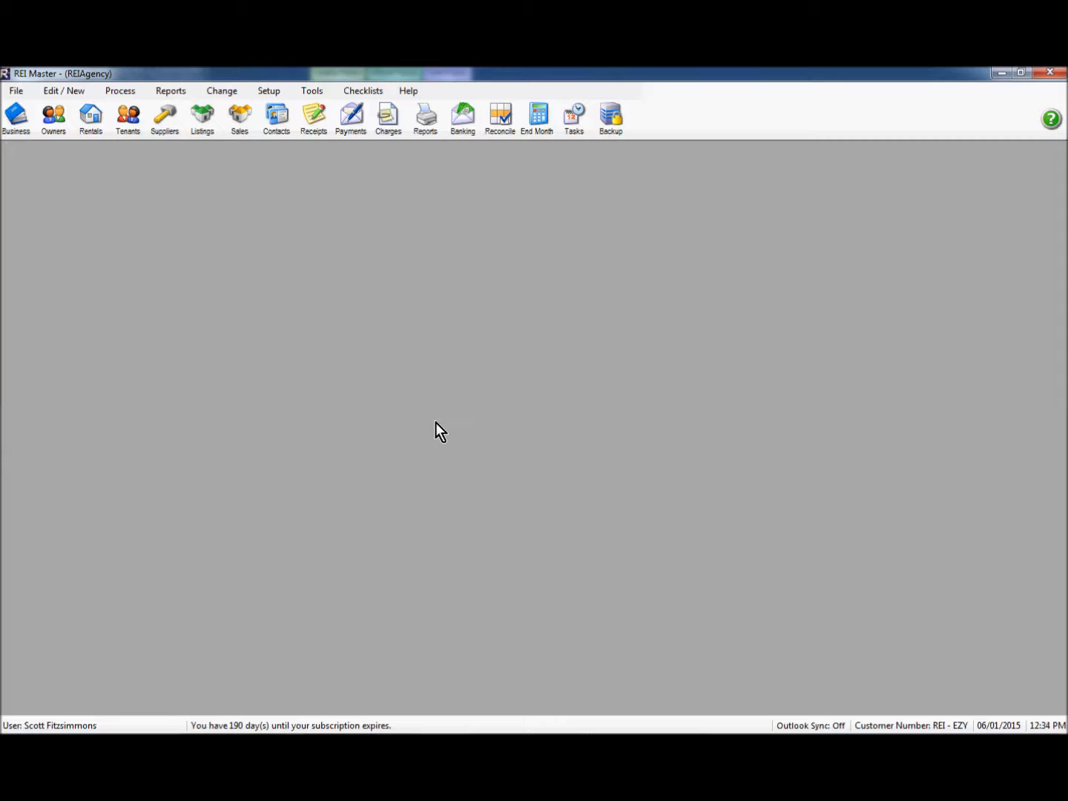
Step: Open DICKSON's $480-a-week tenant record at Tenancy Info, Lease & Vacating
click(126, 123)
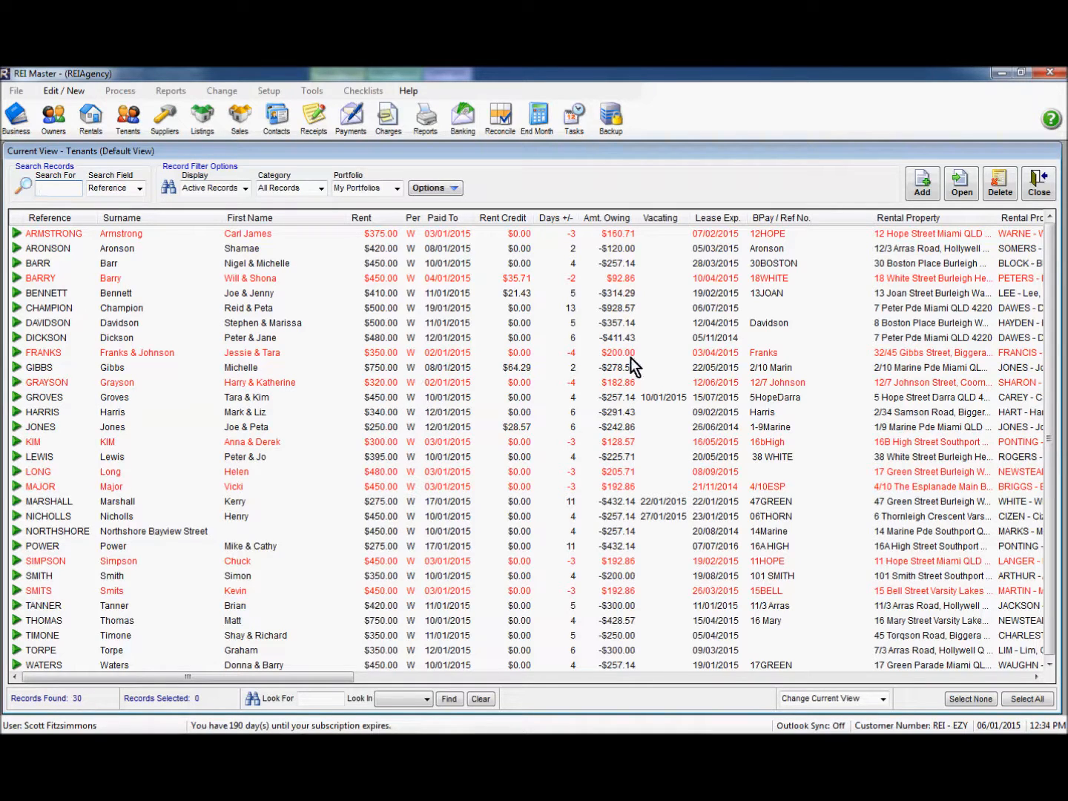
click(89, 336)
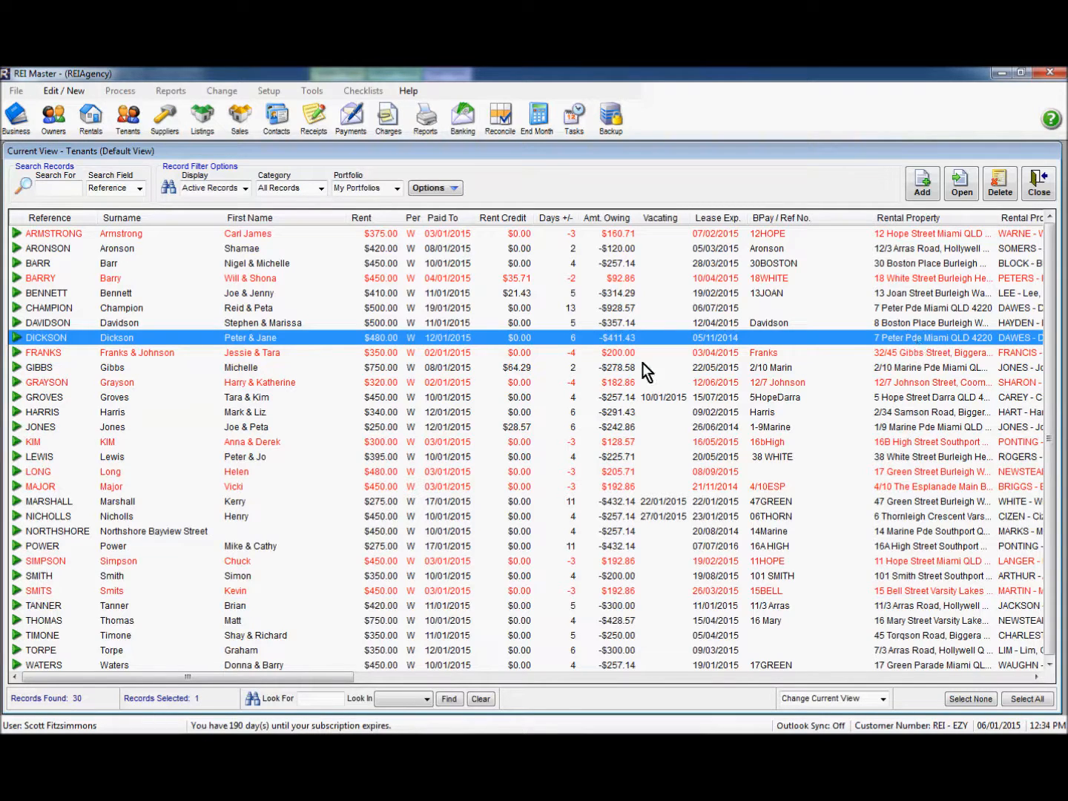
click(245, 308)
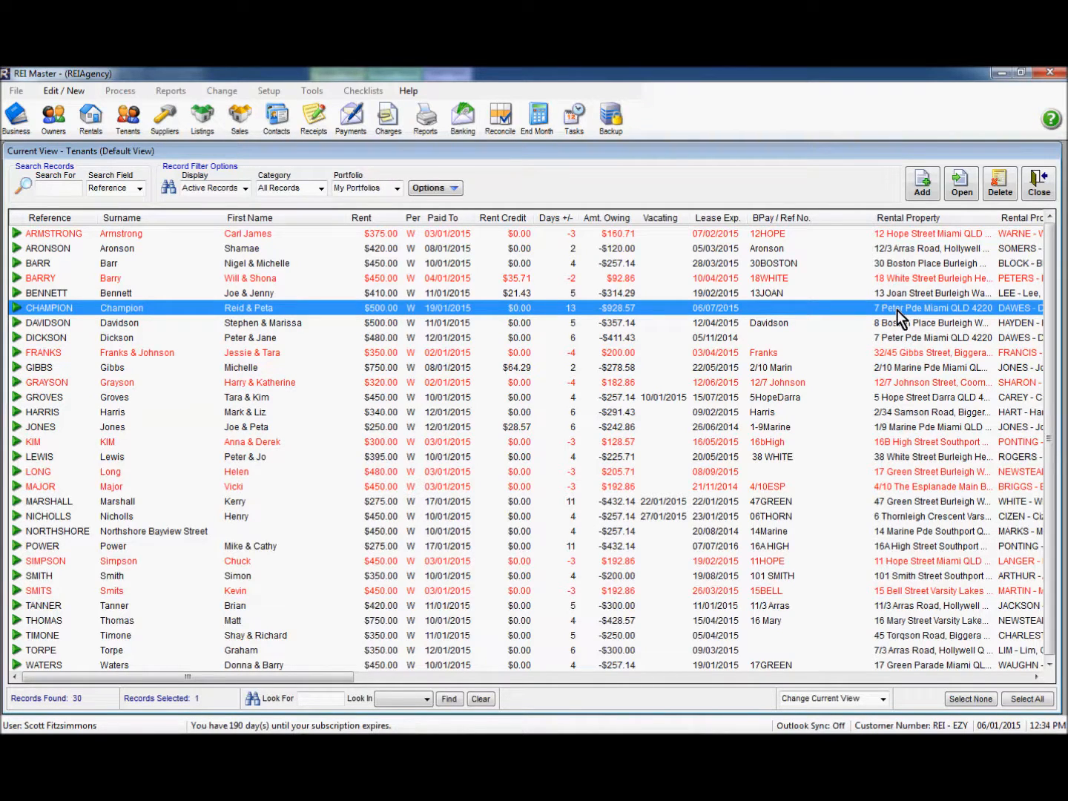
click(122, 339)
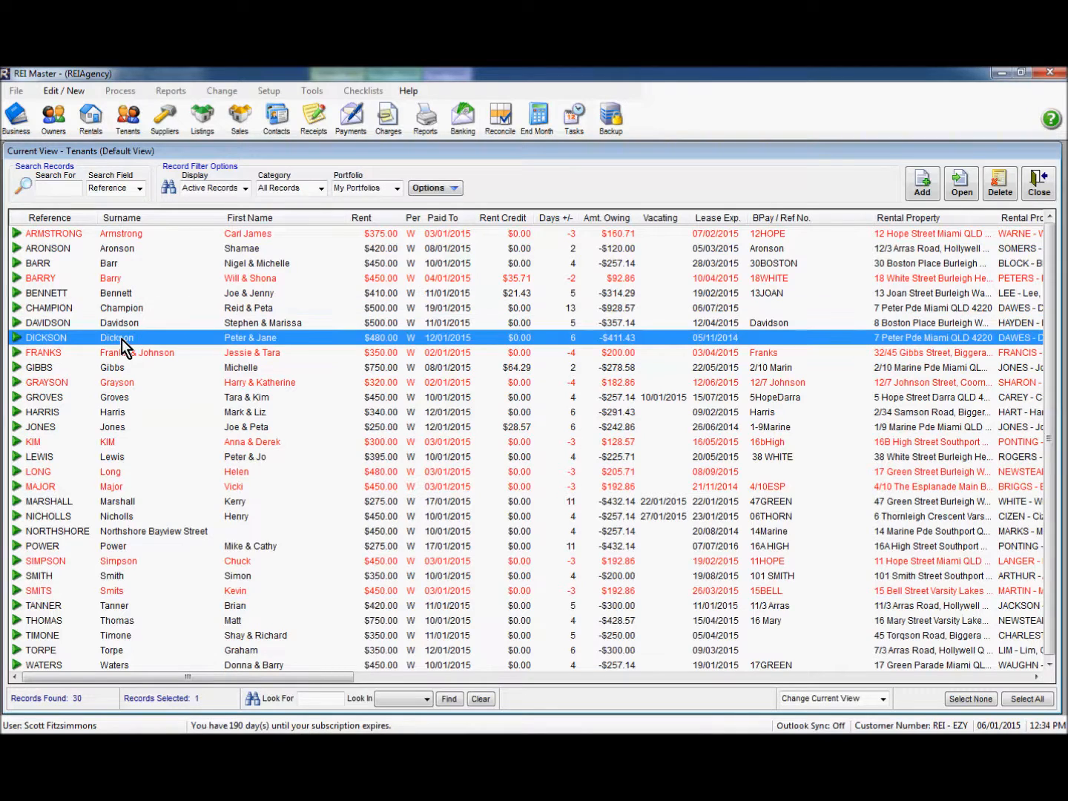
double_click(171, 340)
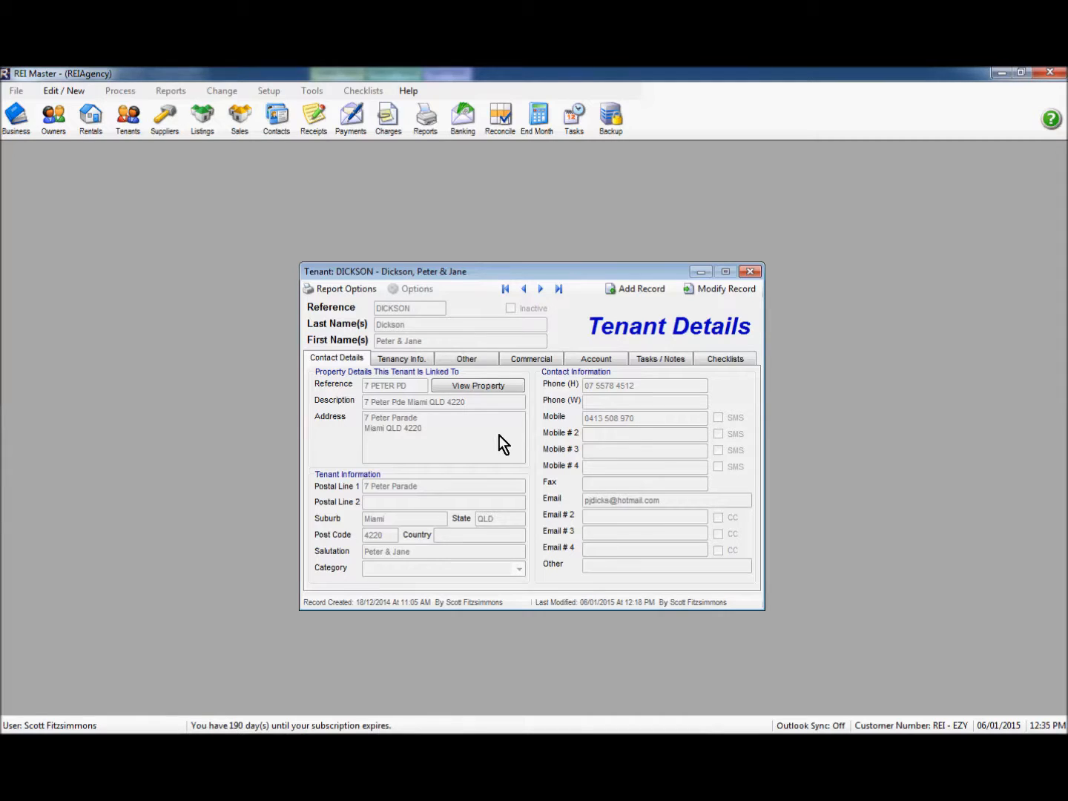
click(411, 359)
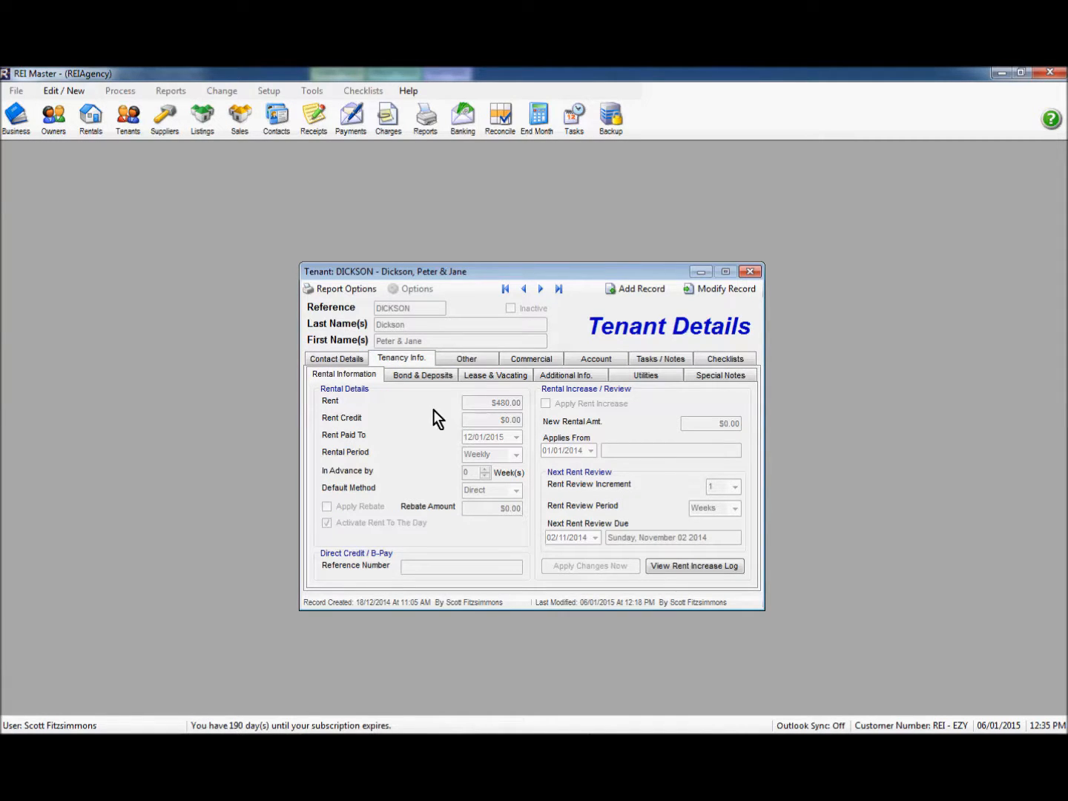
click(494, 378)
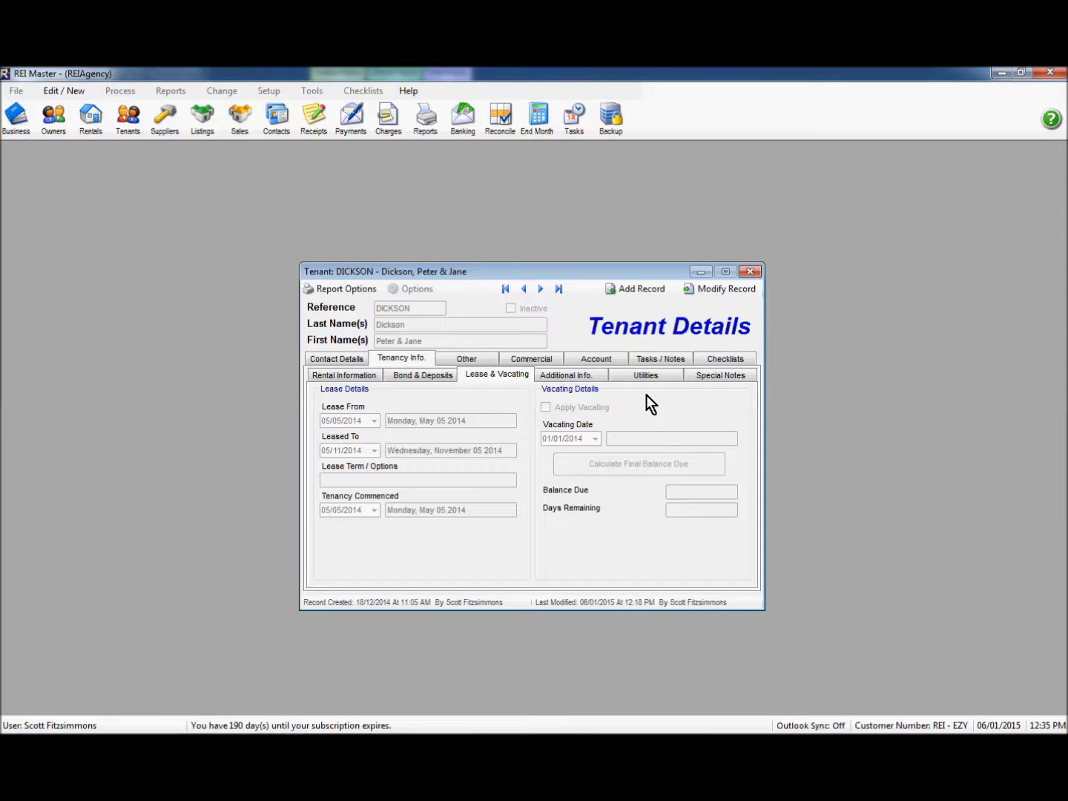
Step: Apply vacating on 05/01/2015, accept the -$480.00 refund balance, and save the tenant
click(724, 290)
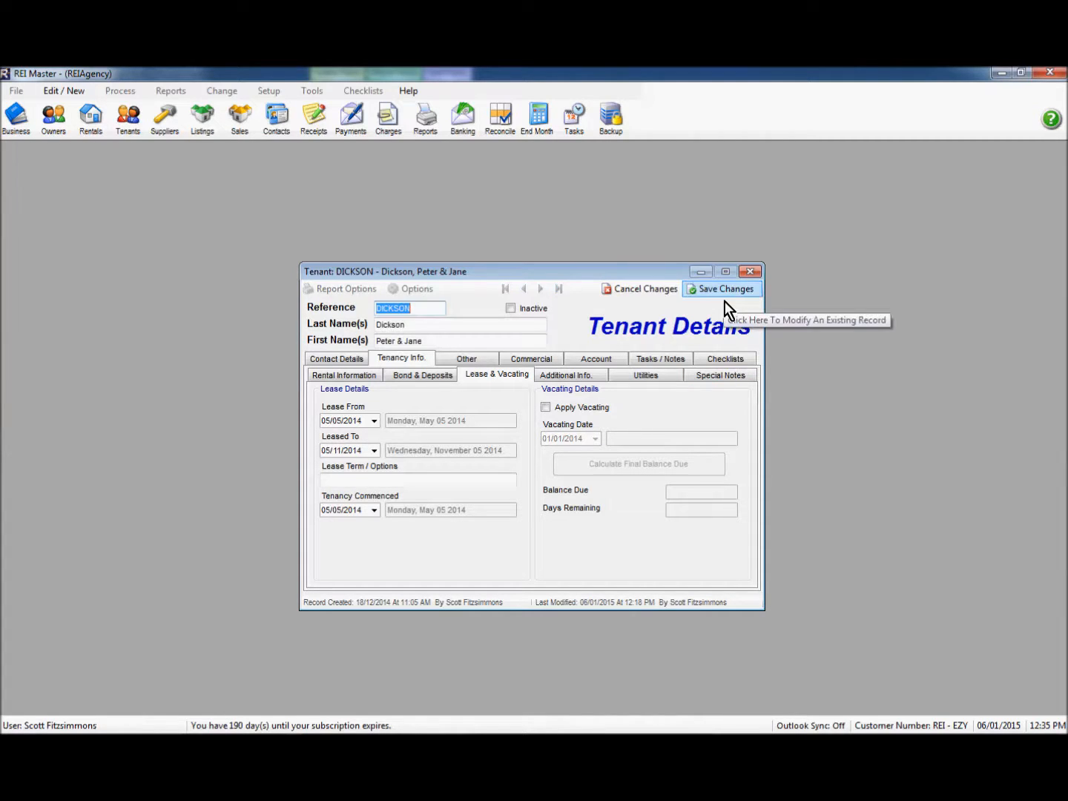
click(546, 409)
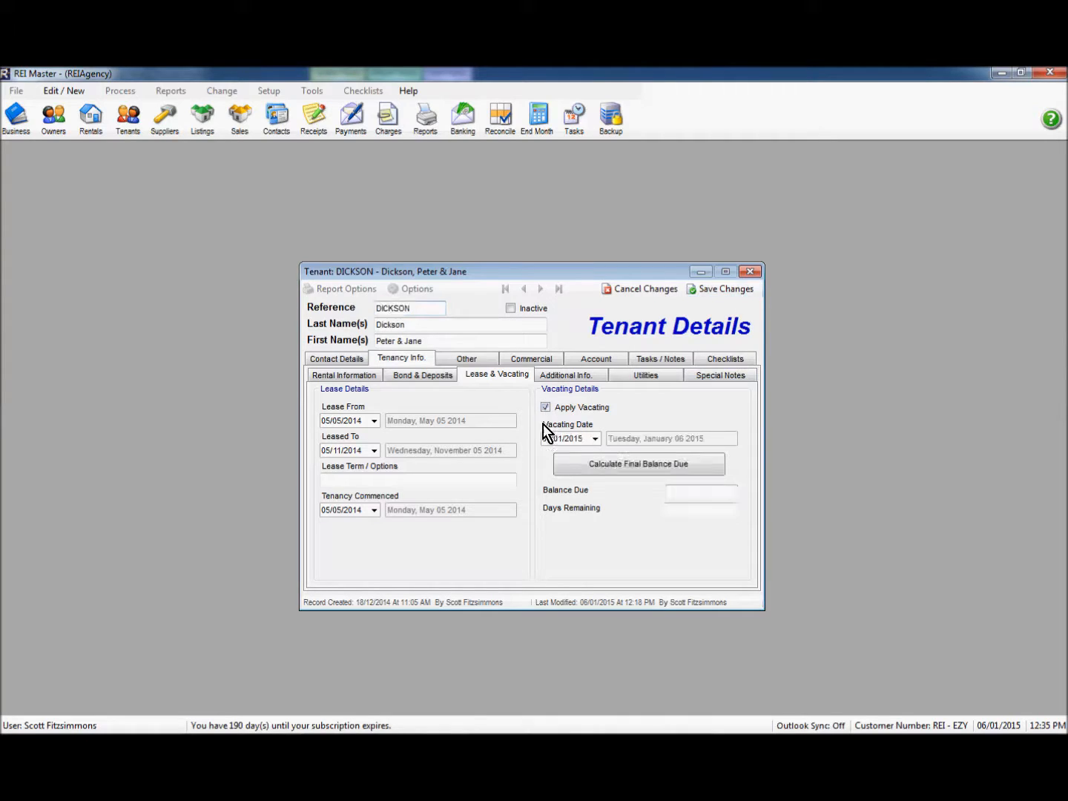
click(594, 439)
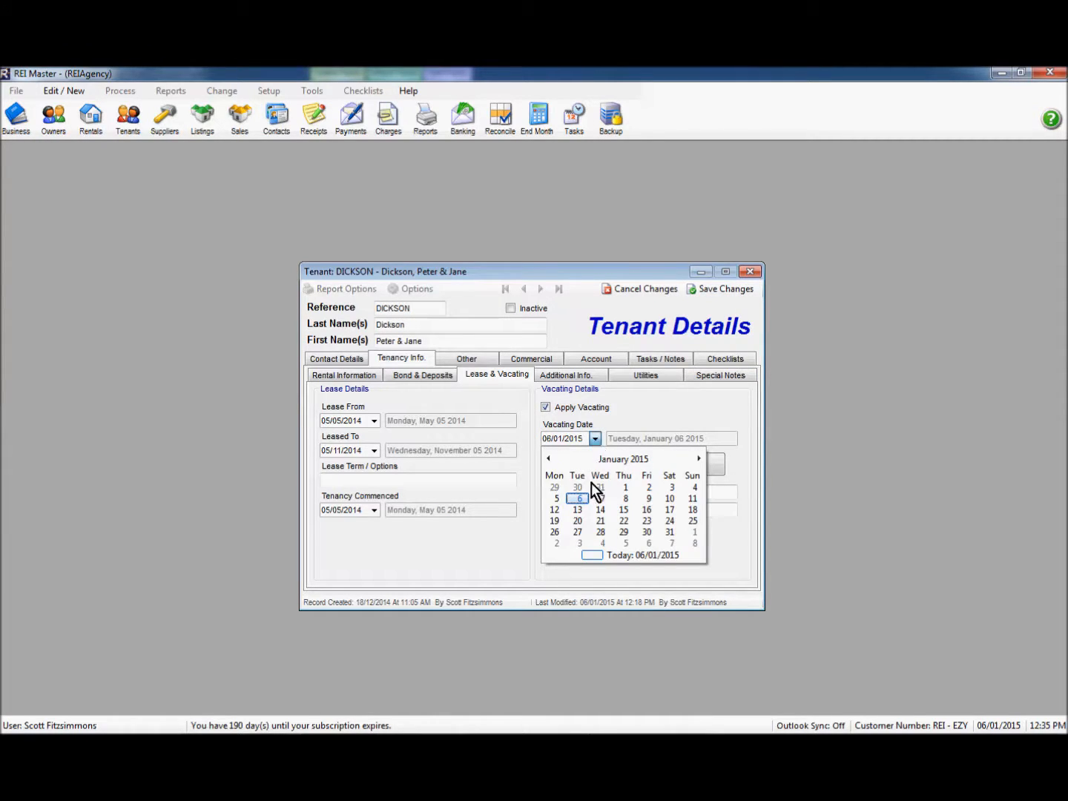
click(556, 498)
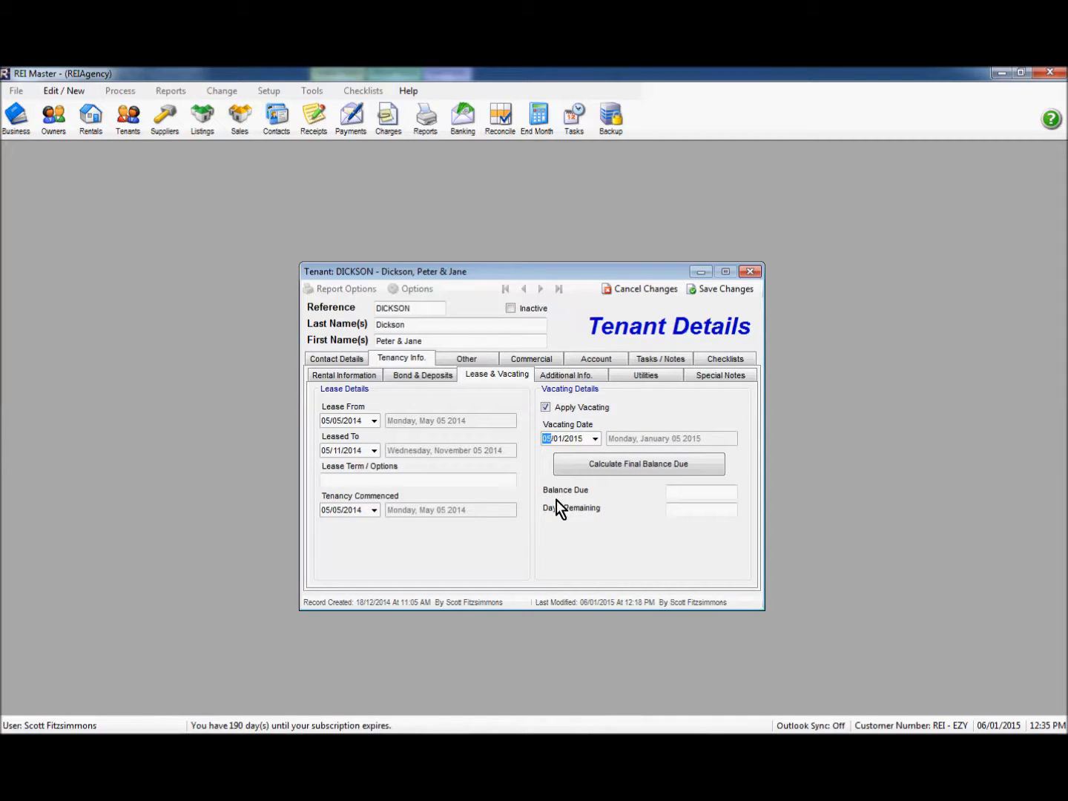
click(636, 467)
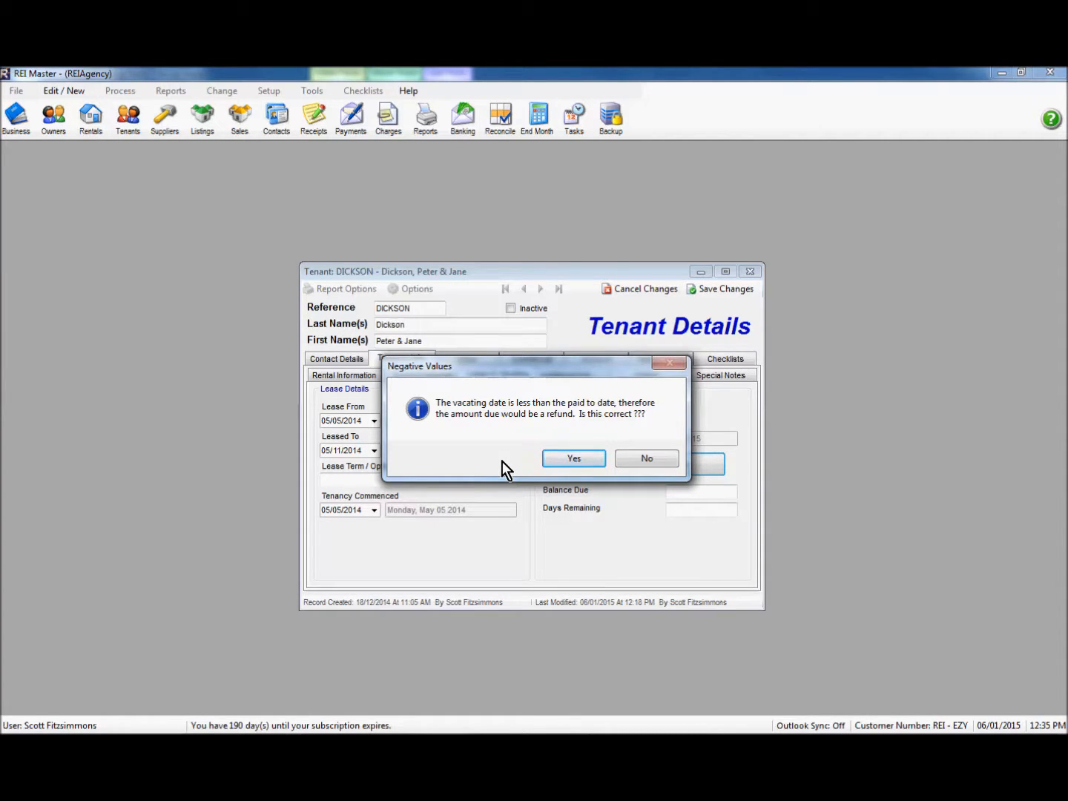
click(577, 461)
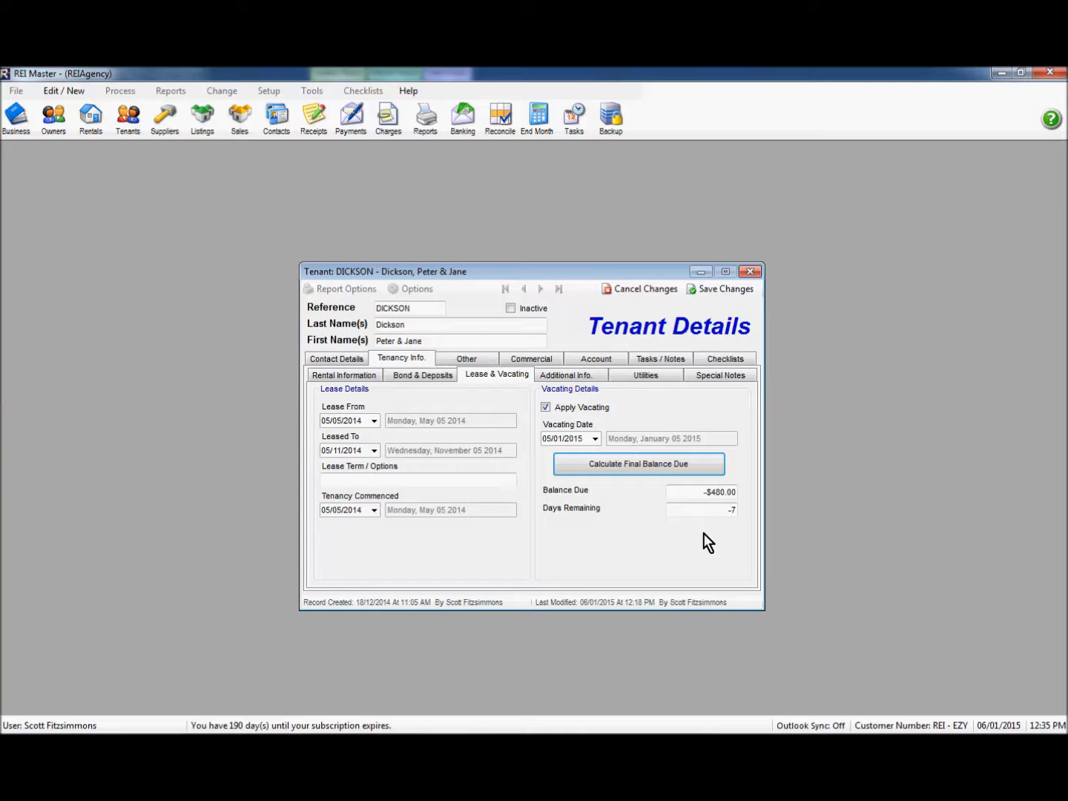
click(716, 288)
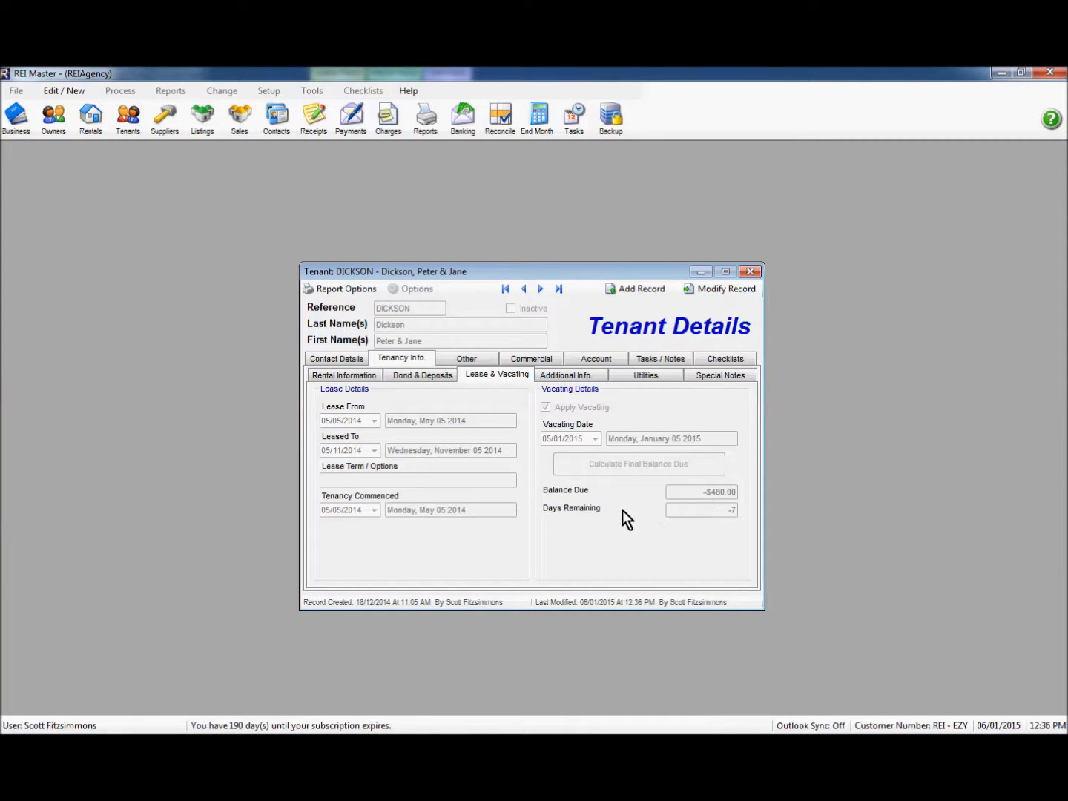
click(751, 272)
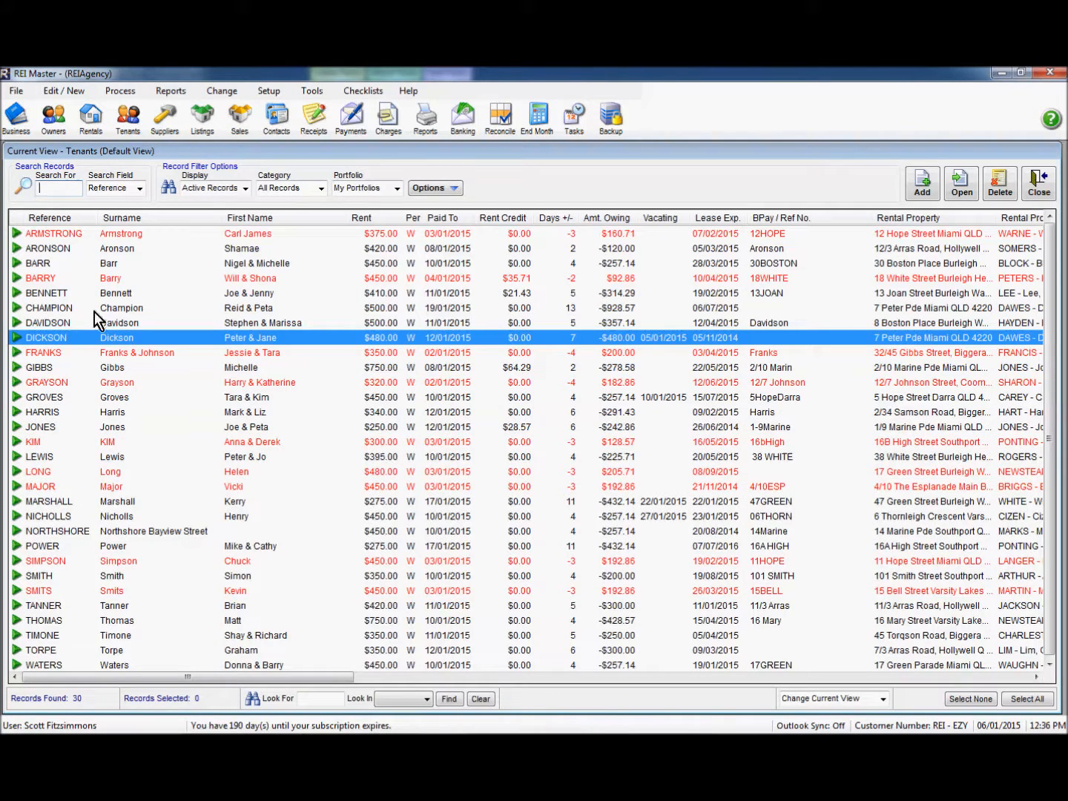
click(122, 309)
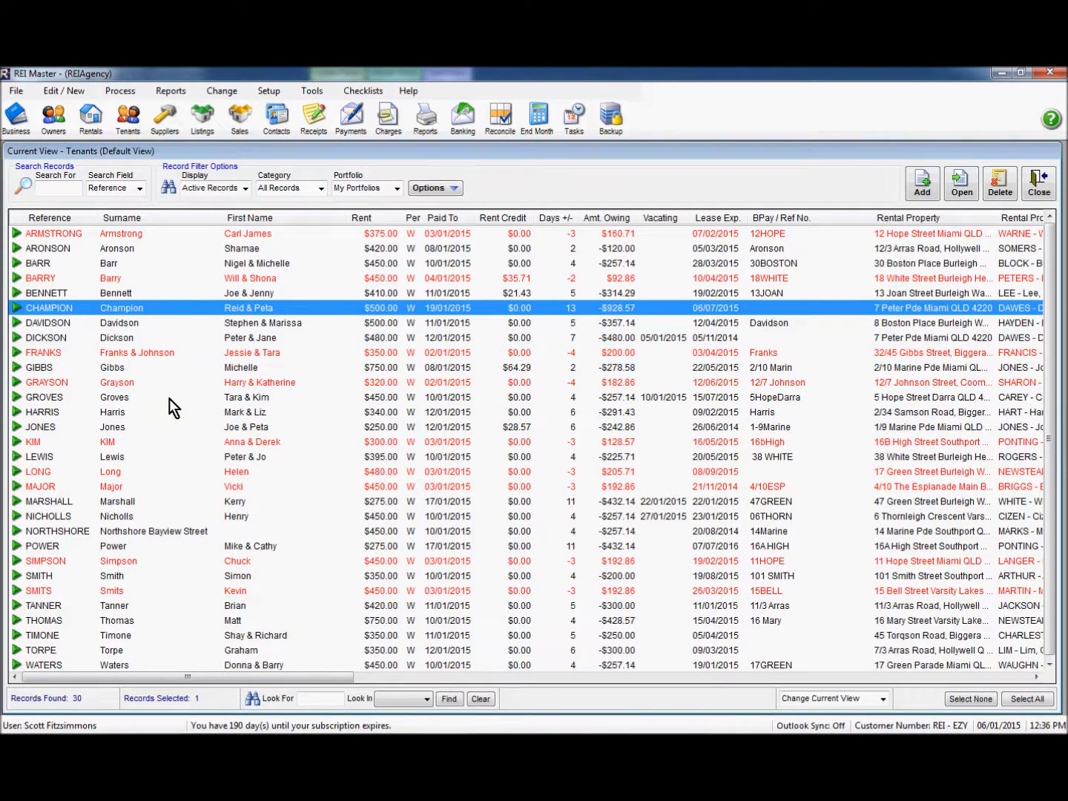
double_click(400, 307)
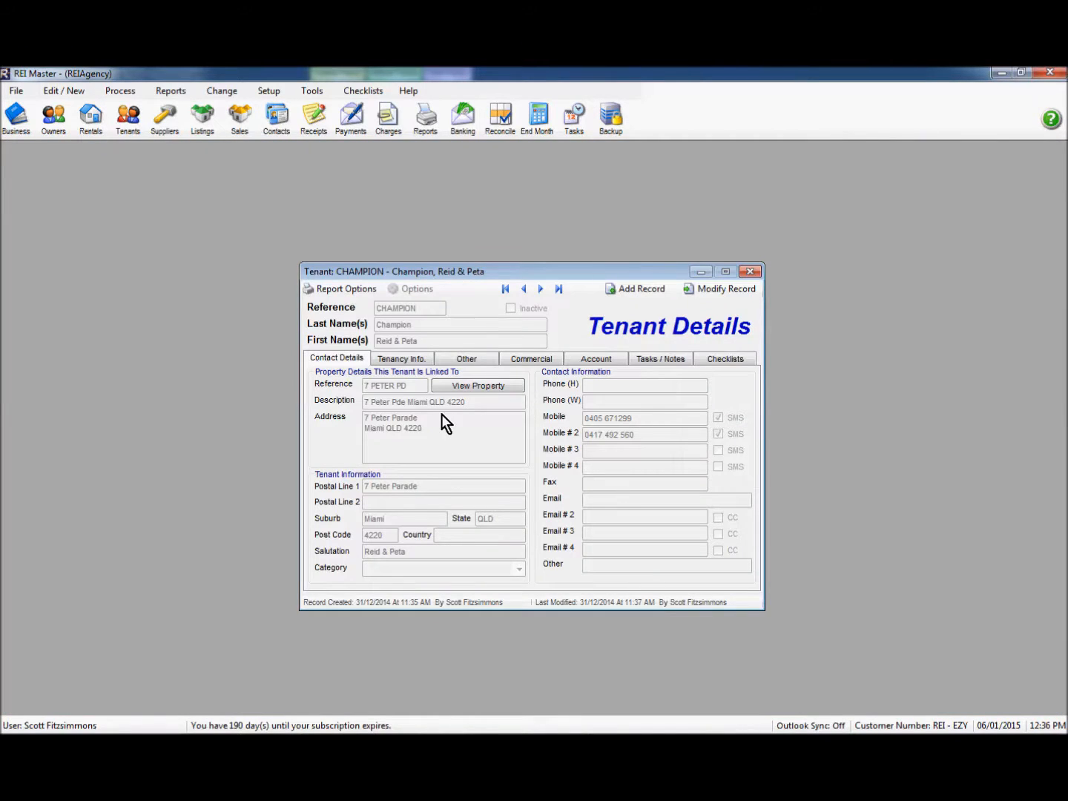
click(583, 360)
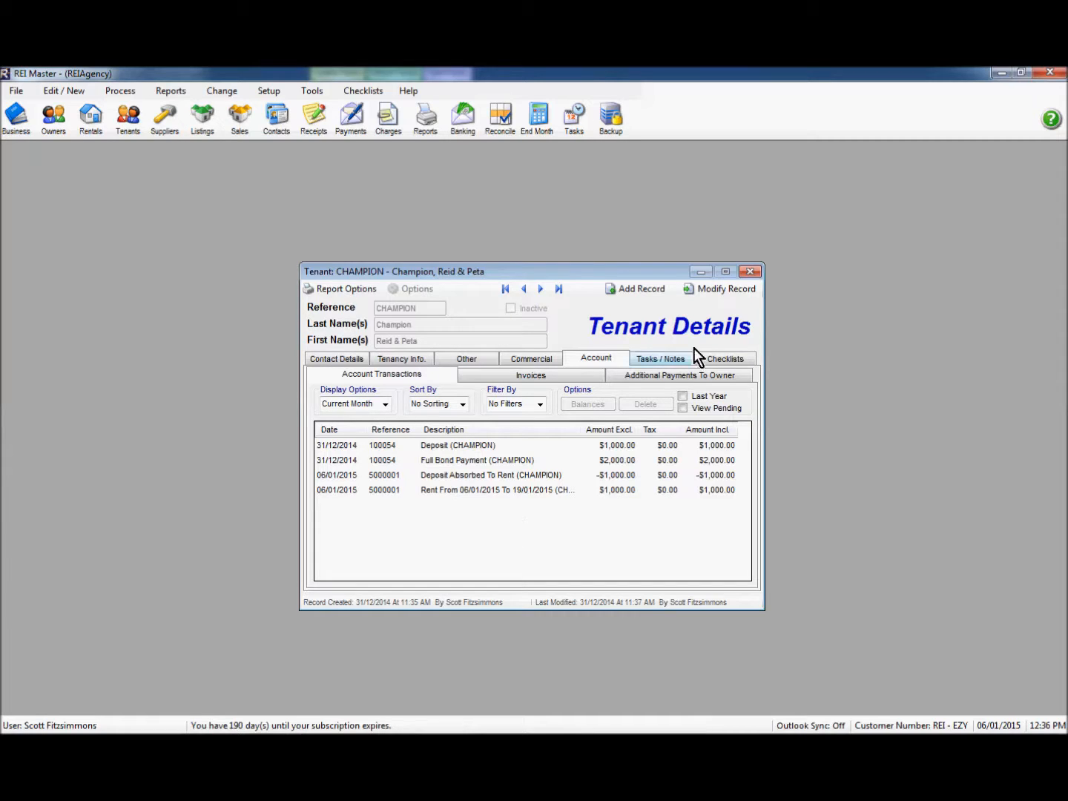
click(751, 273)
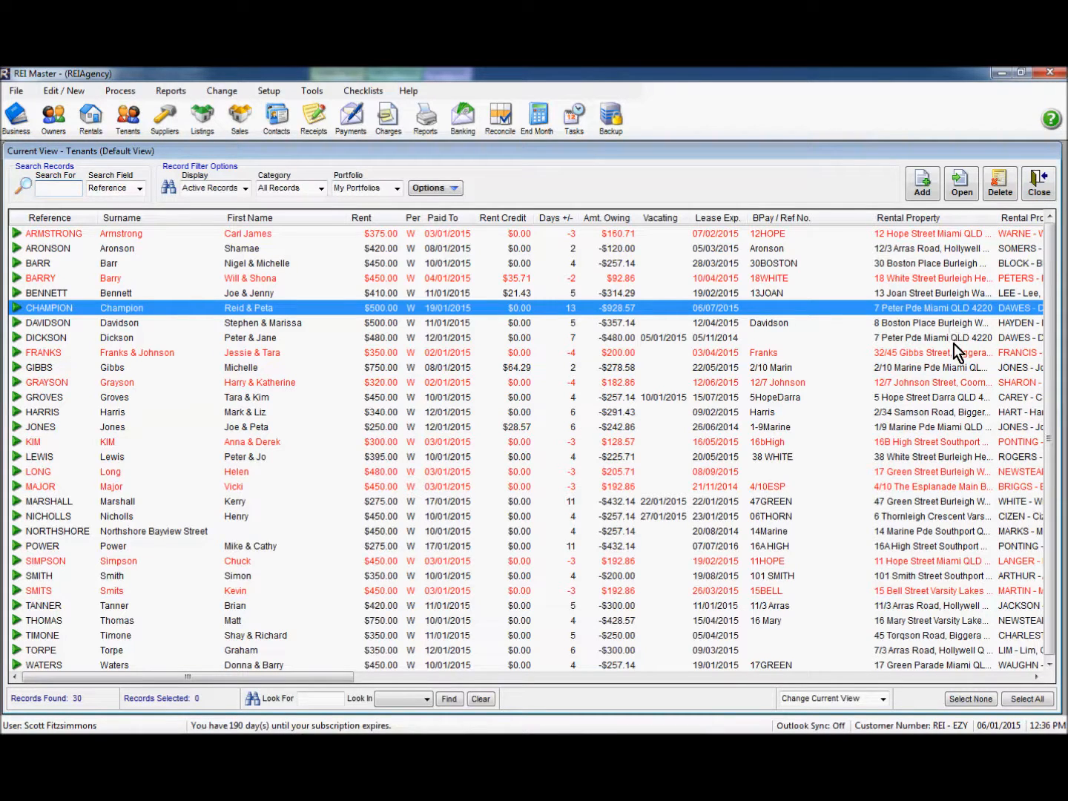
click(894, 338)
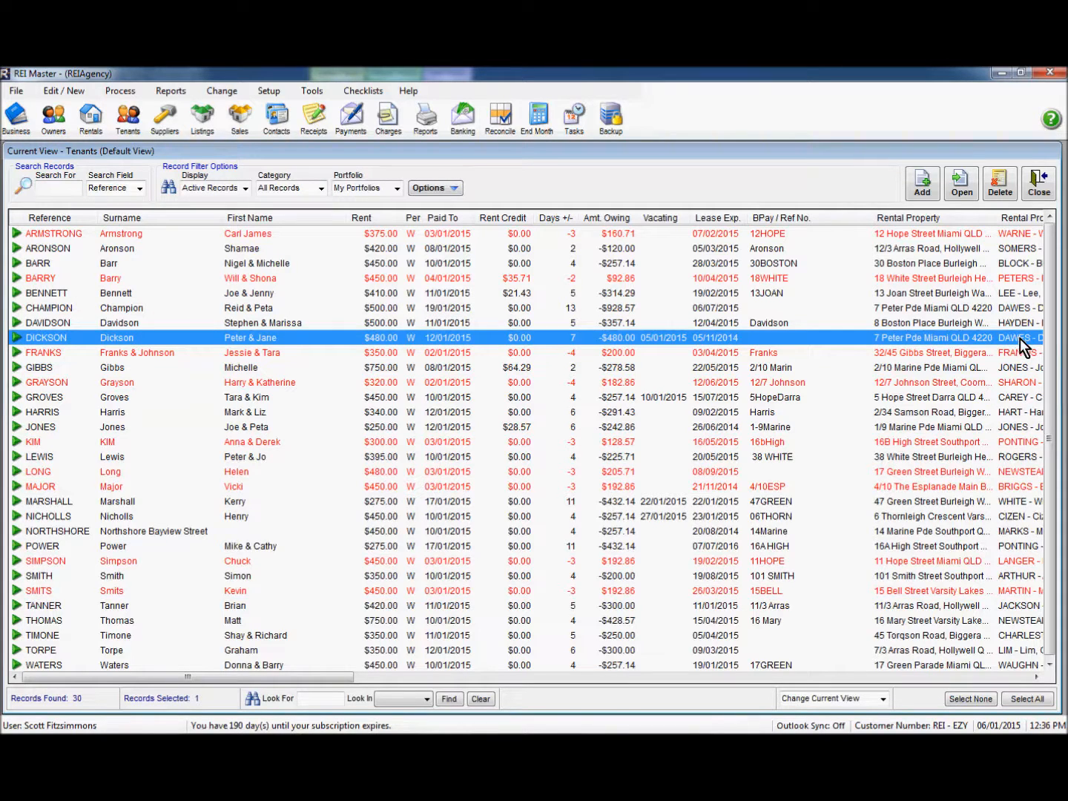
Step: Review DAWES' account transactions, including the $1,000.00 rent entry dated 06/01/2015
drag(335, 677, 397, 685)
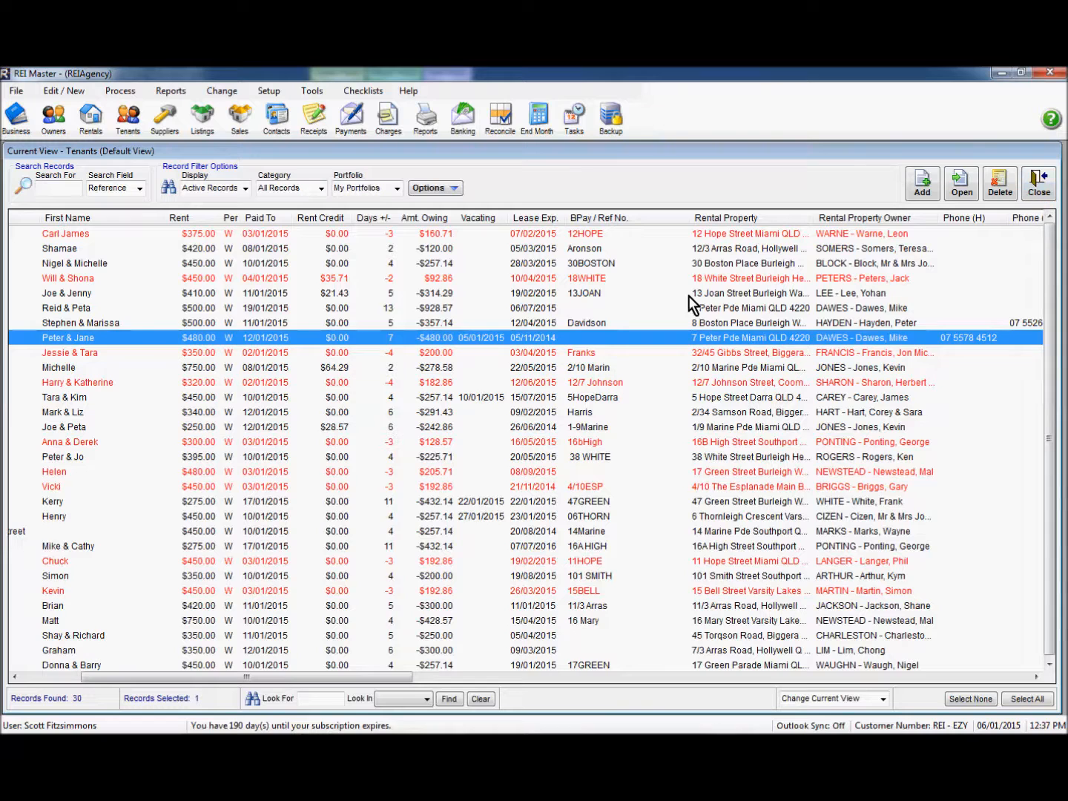
click(1041, 185)
click(70, 123)
click(58, 324)
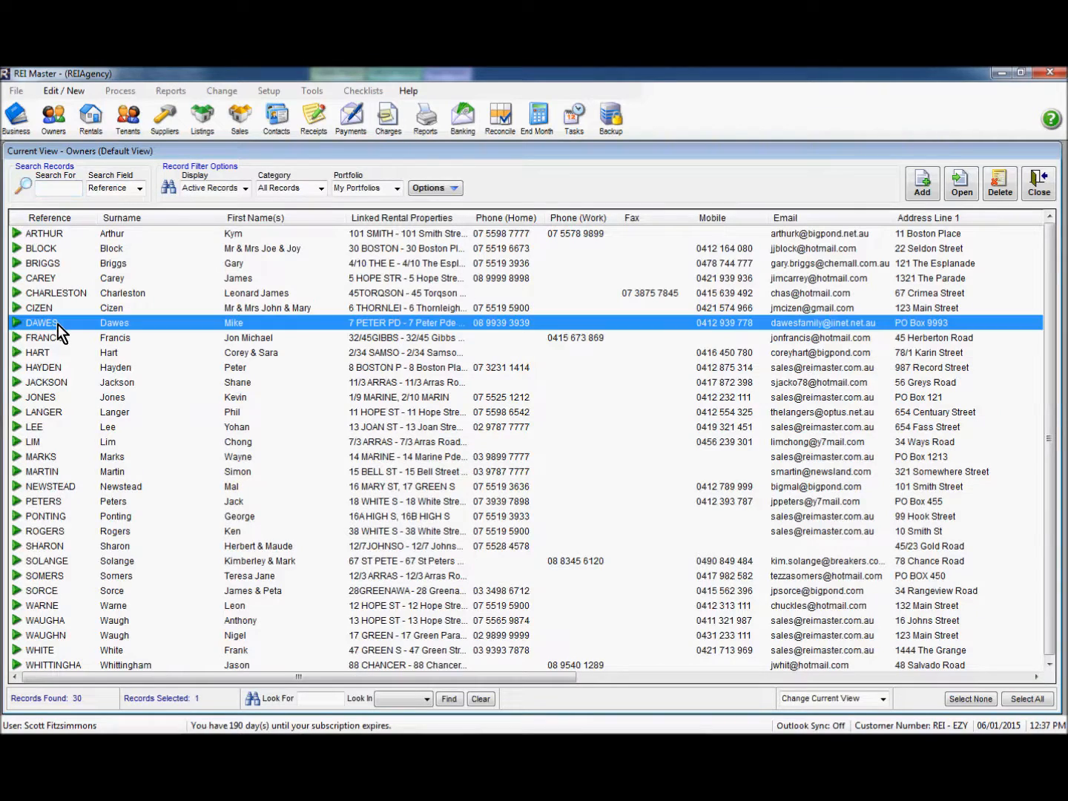
double_click(58, 324)
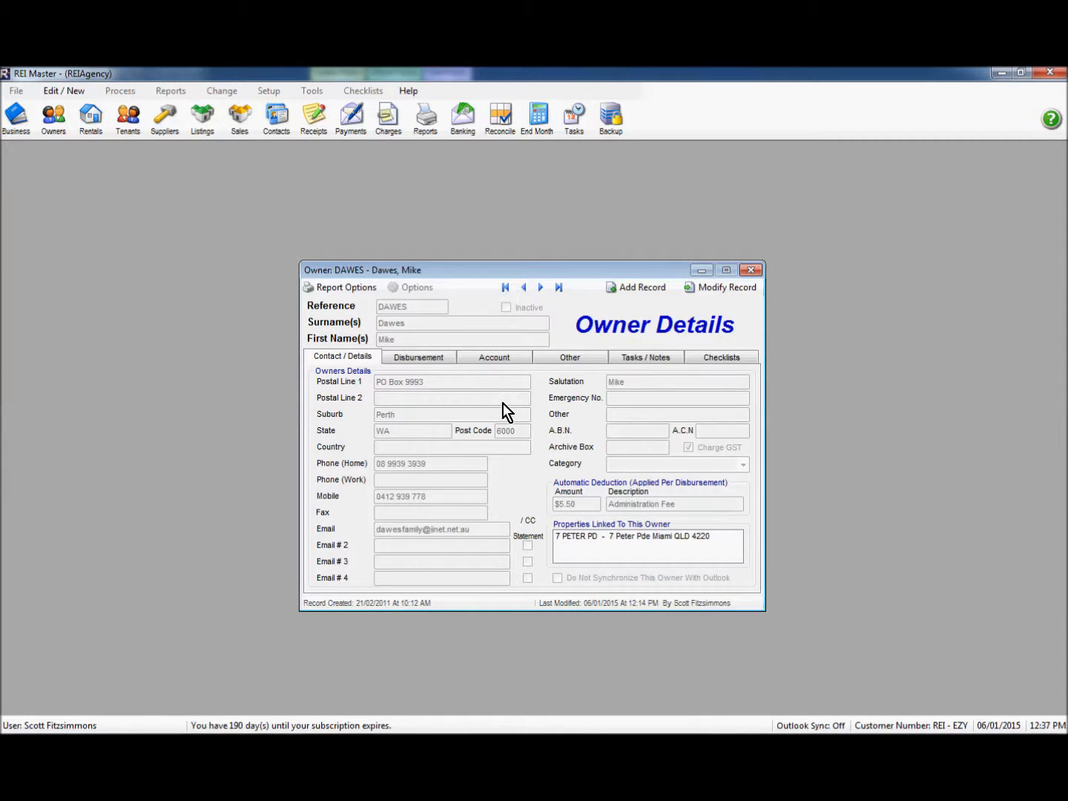
click(501, 360)
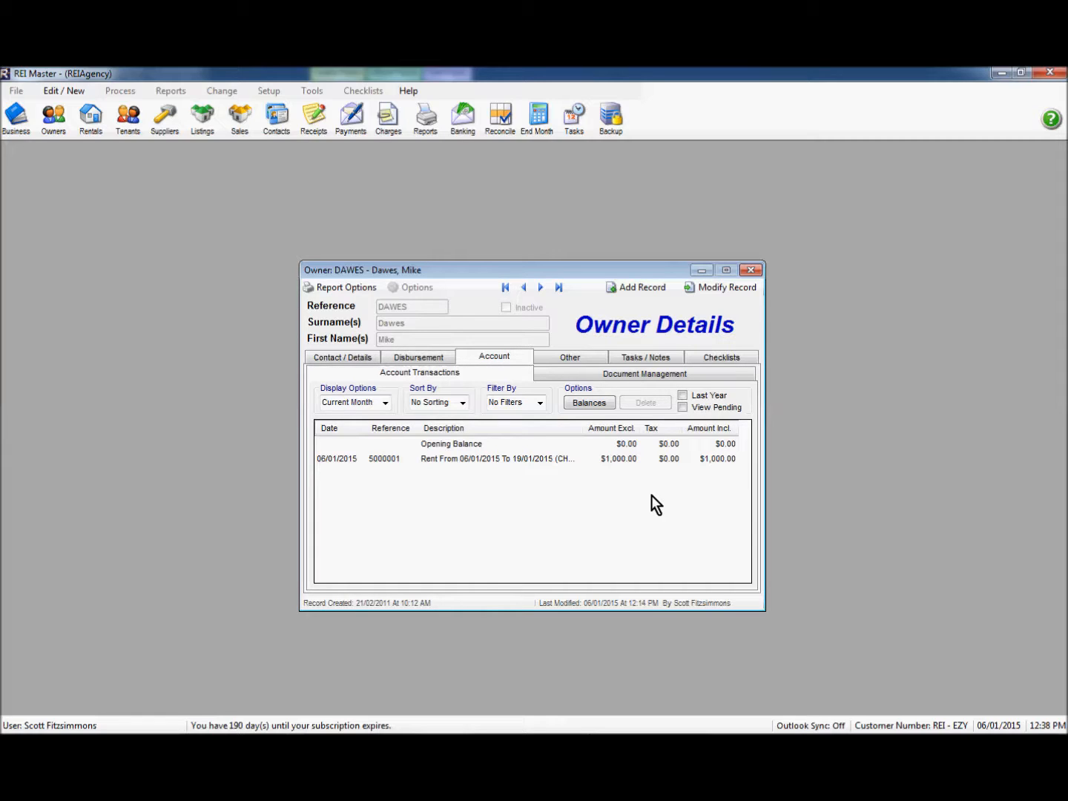
click(755, 272)
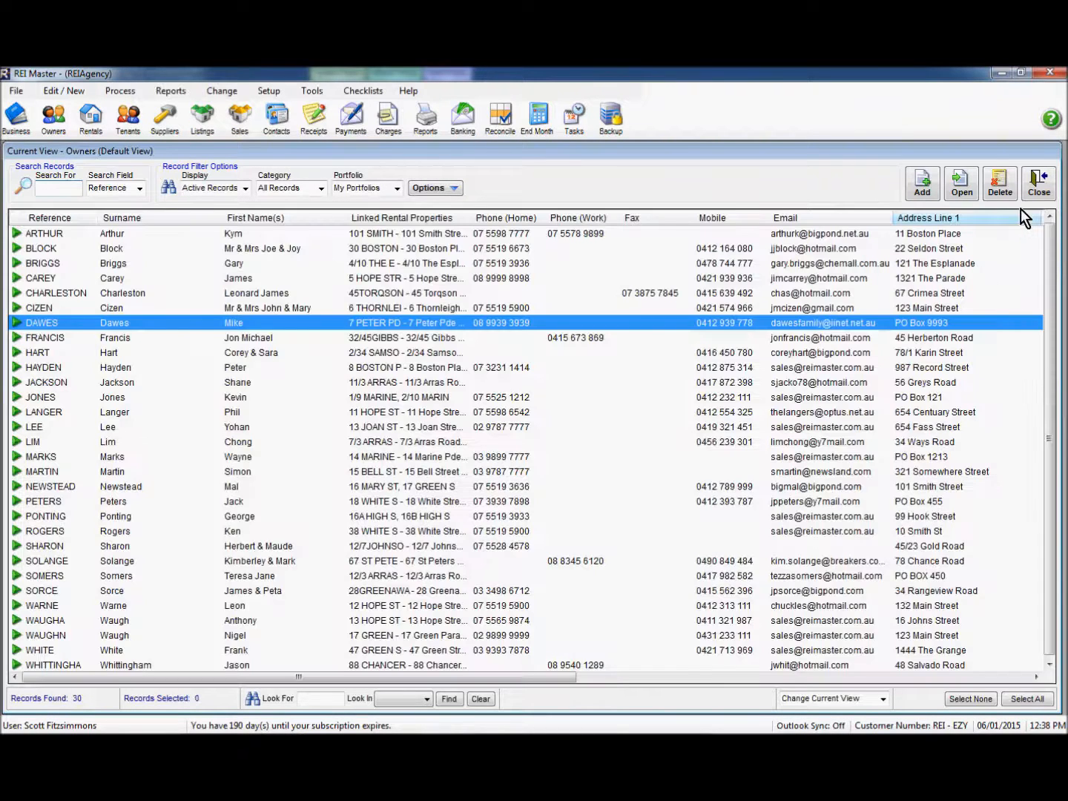
Step: Start a new journal with the narration 'Refund of Commission to Dawes'
click(1038, 185)
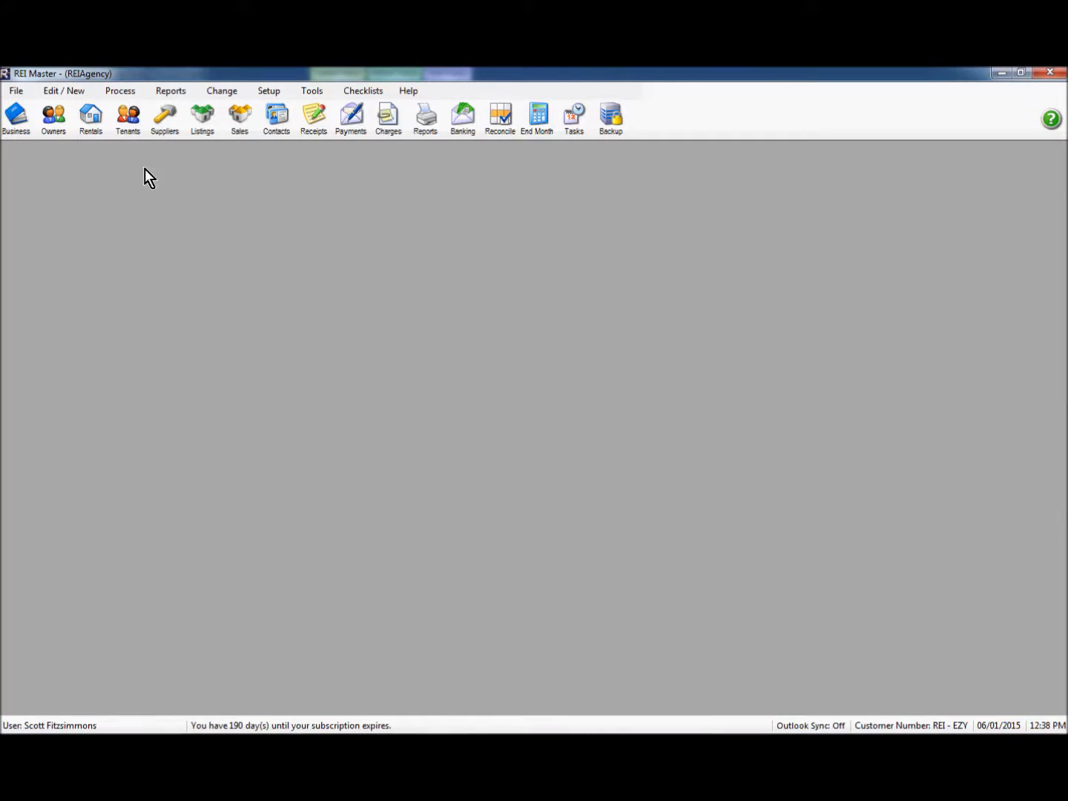
click(121, 94)
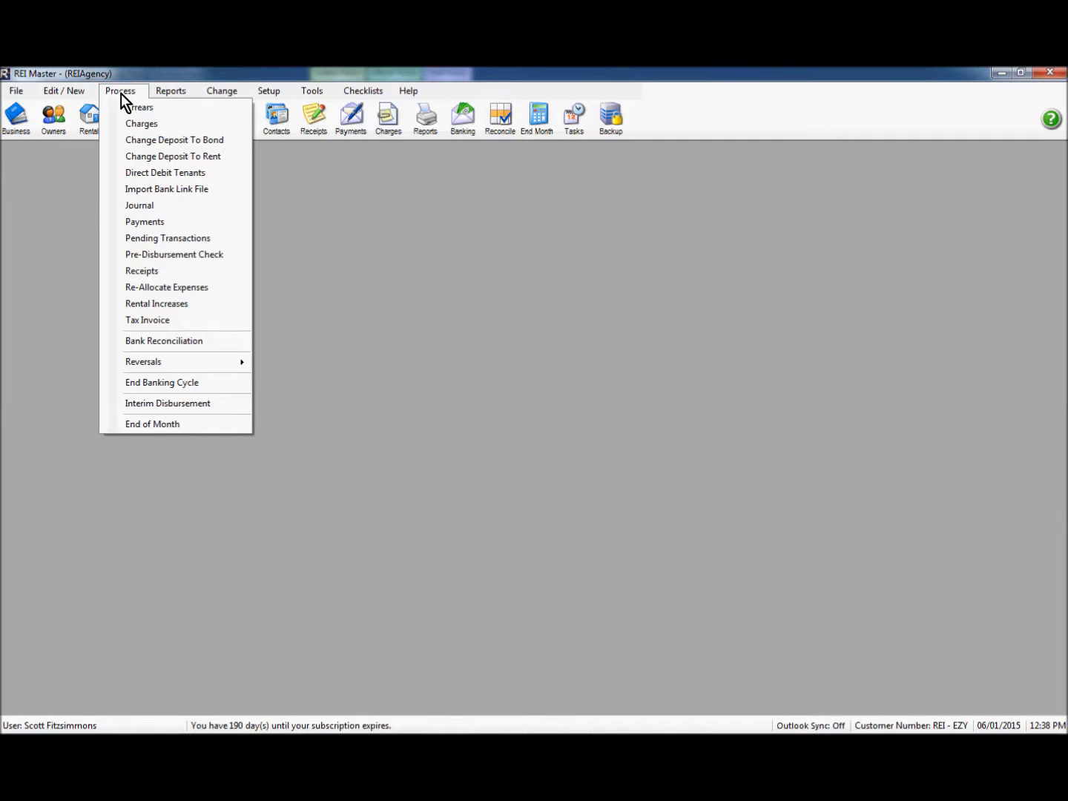
click(136, 210)
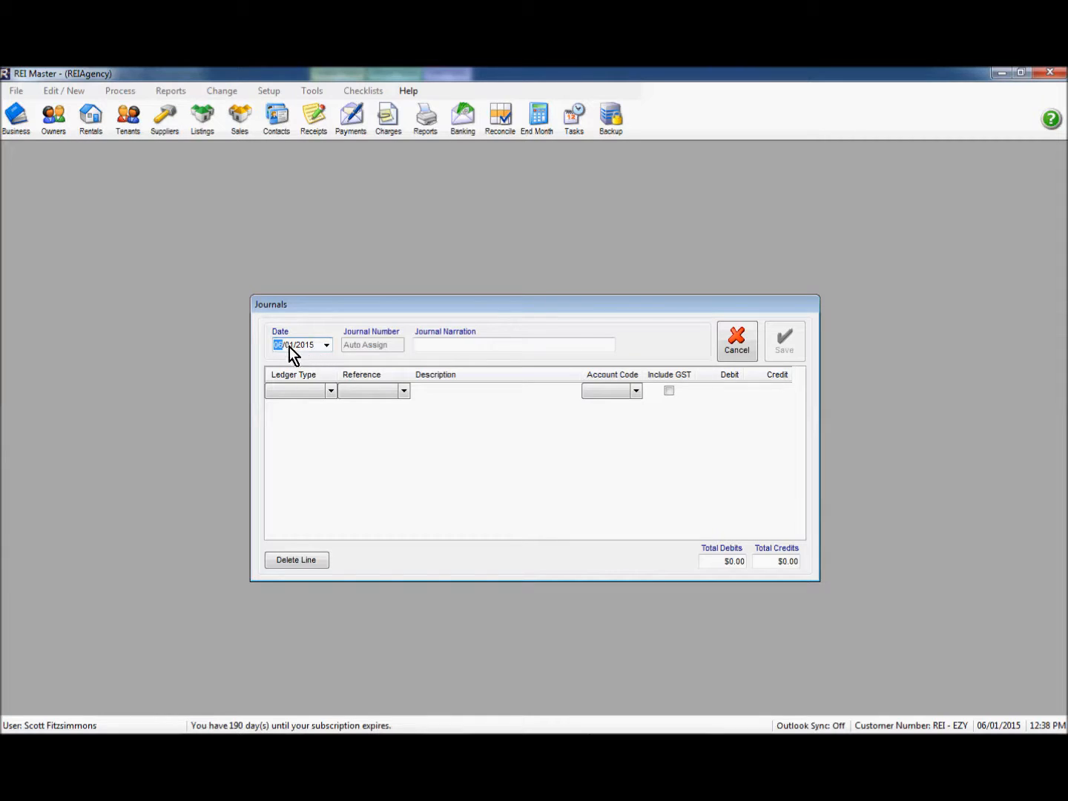
click(419, 346)
text(Ref)
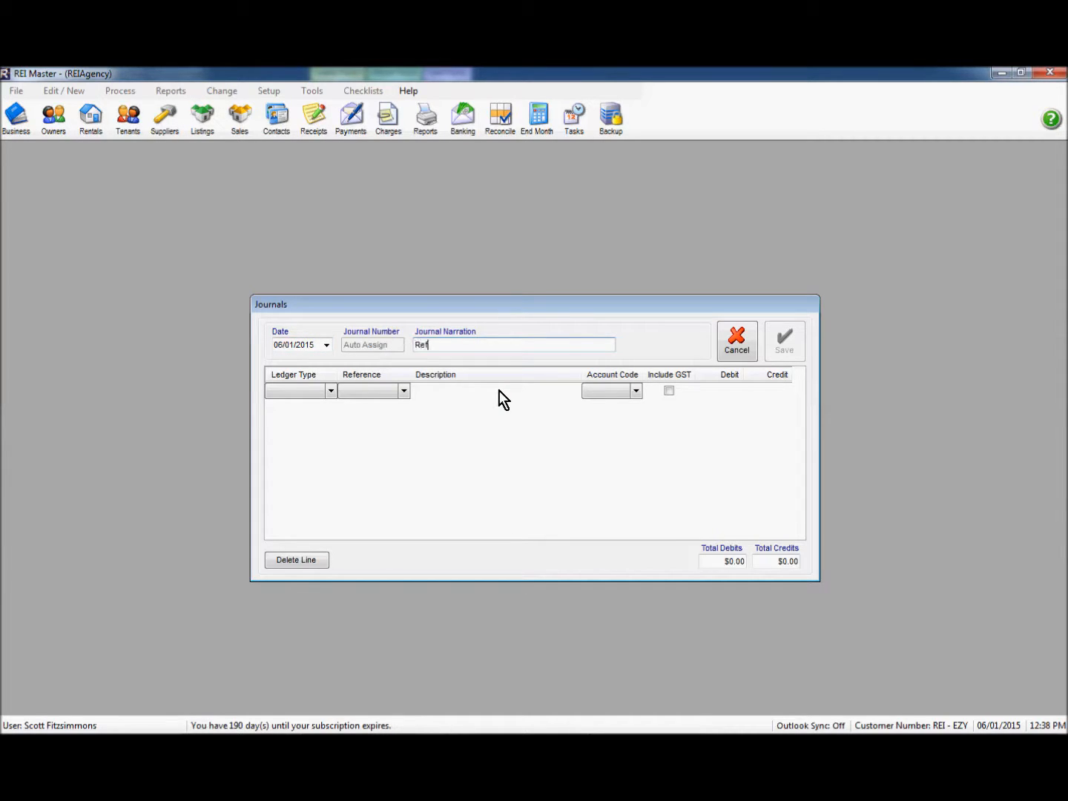
text(und of Commission to Dawes)
drag(537, 345, 386, 356)
key(ctrl+c)
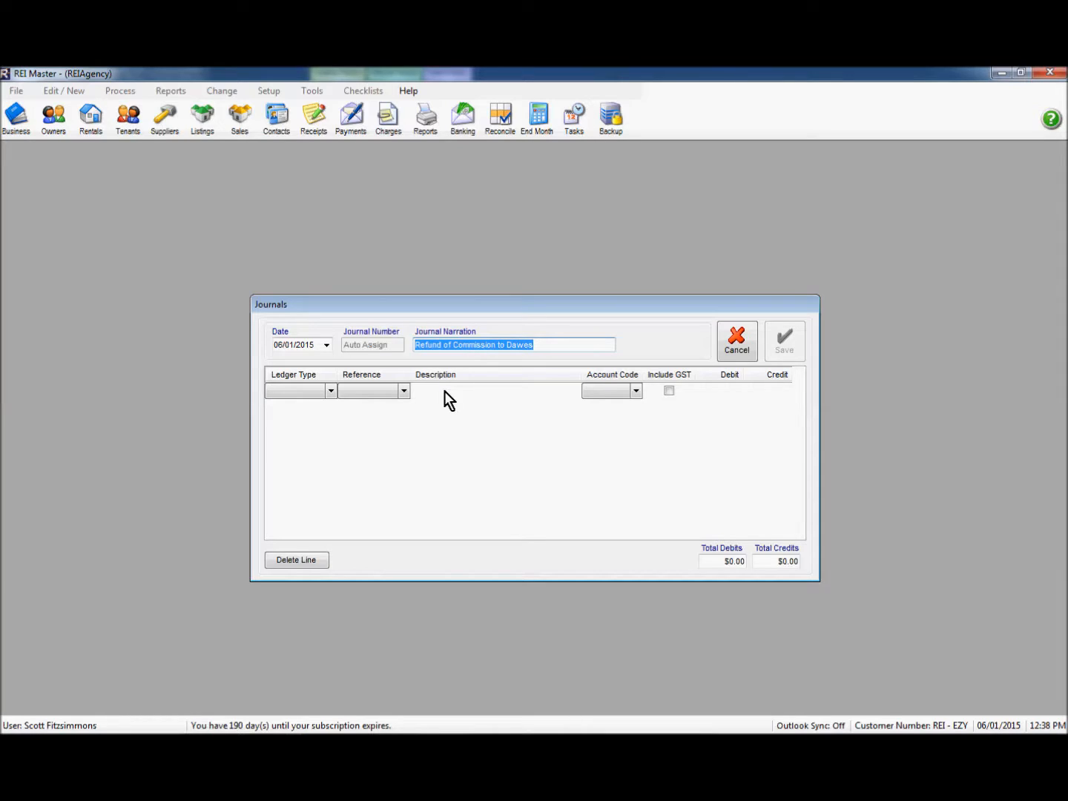
Step: Set journal line one to ledger Business, reference Business, with the narration as description
click(331, 391)
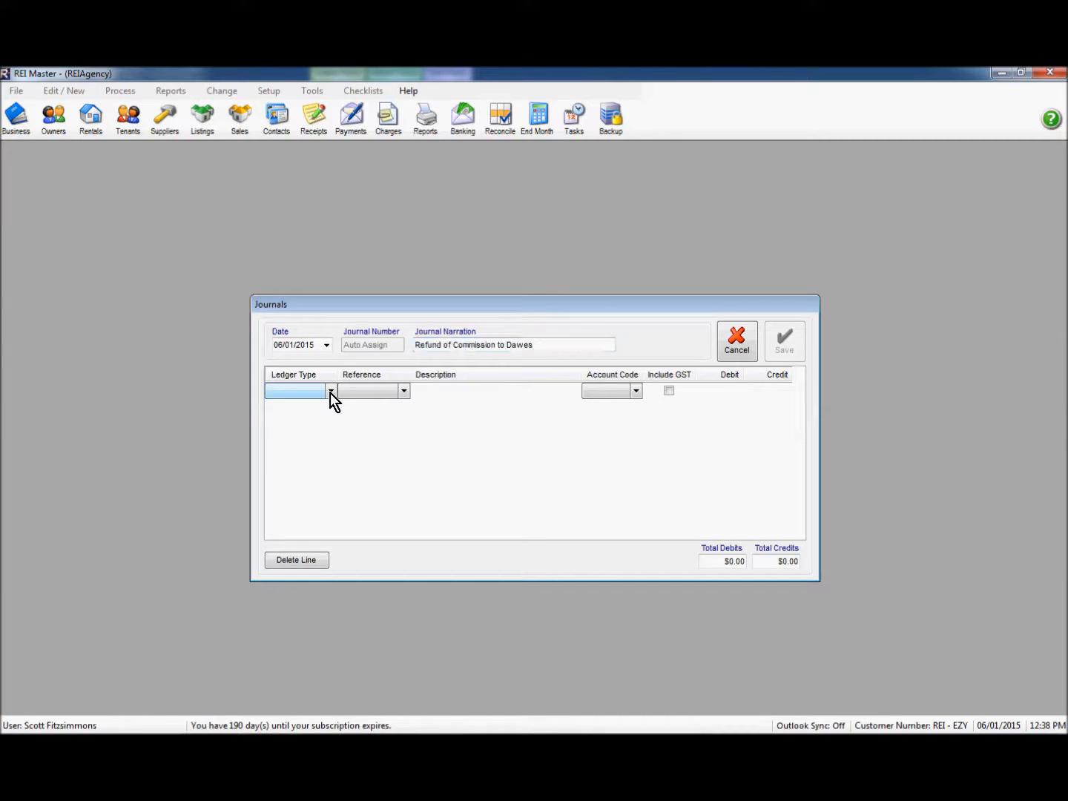
click(331, 393)
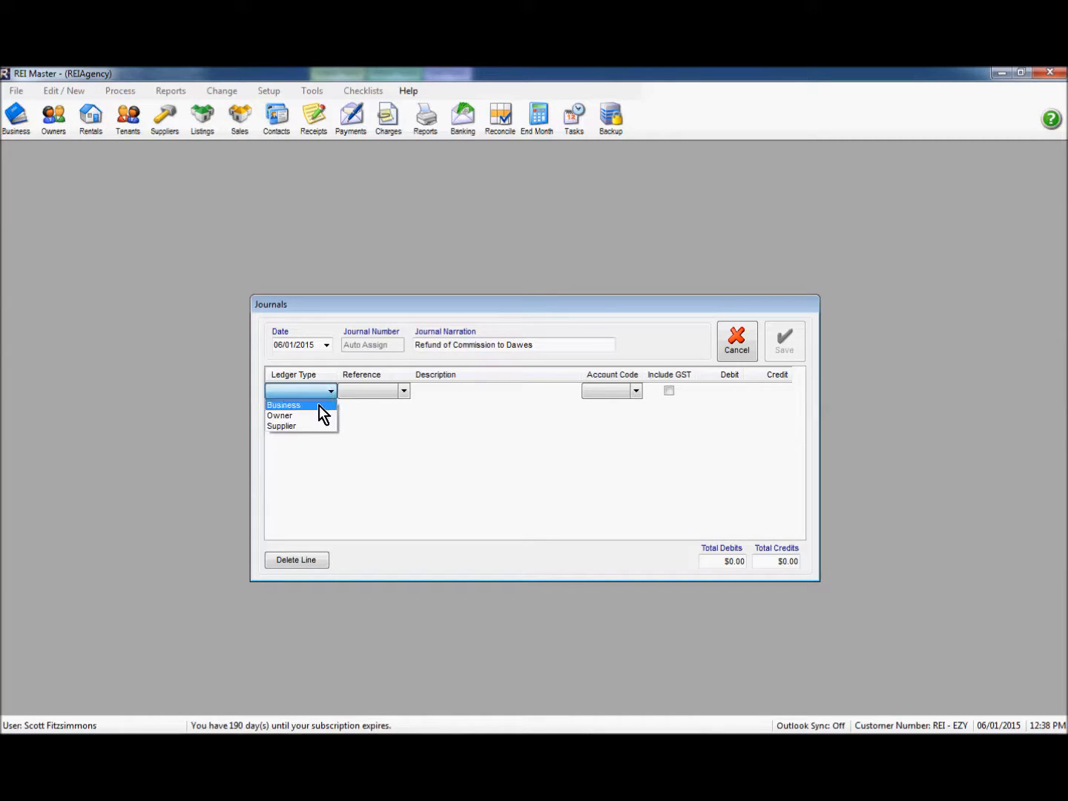
click(318, 405)
click(394, 392)
click(423, 391)
right_click(427, 392)
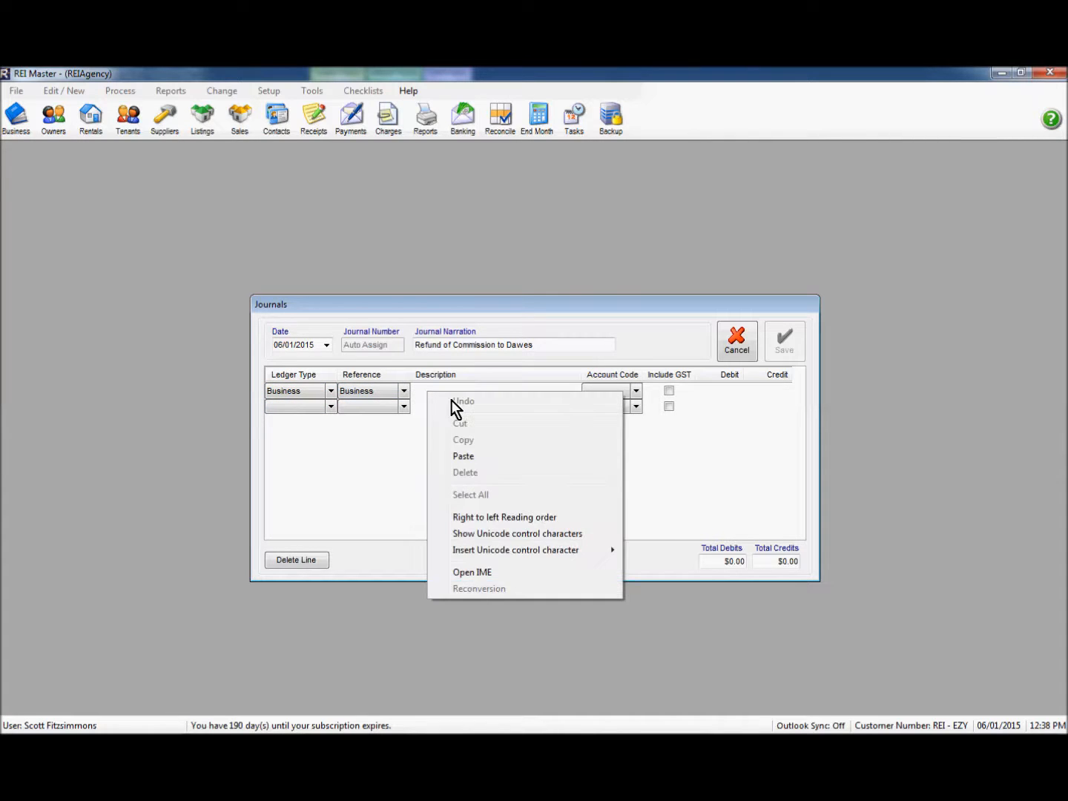
click(465, 456)
Step: Code line one to MGT with GST and debit $42.24
click(619, 394)
click(636, 393)
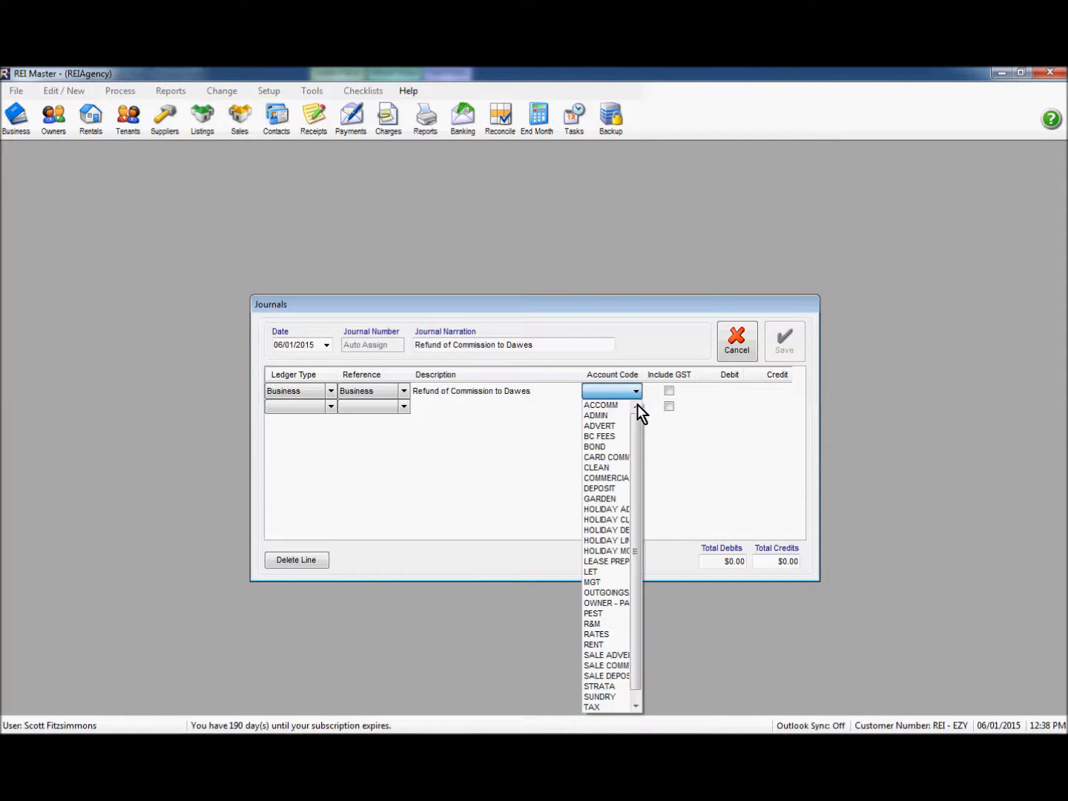
click(597, 582)
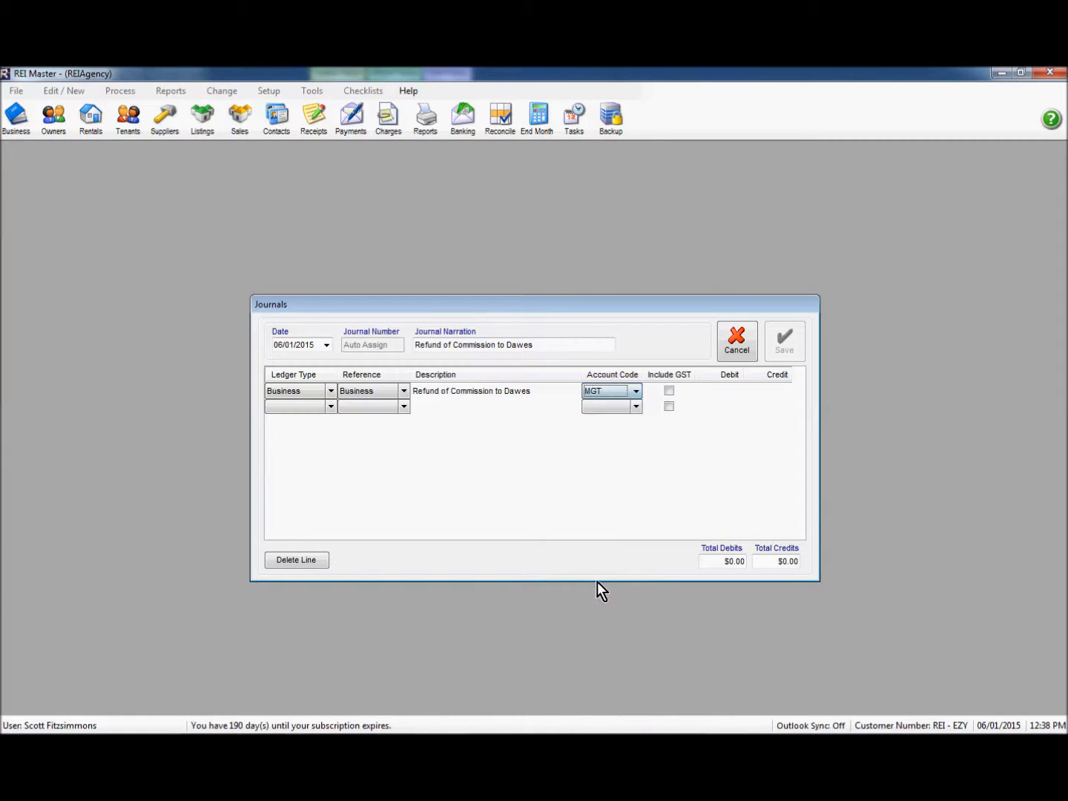
key(Tab)
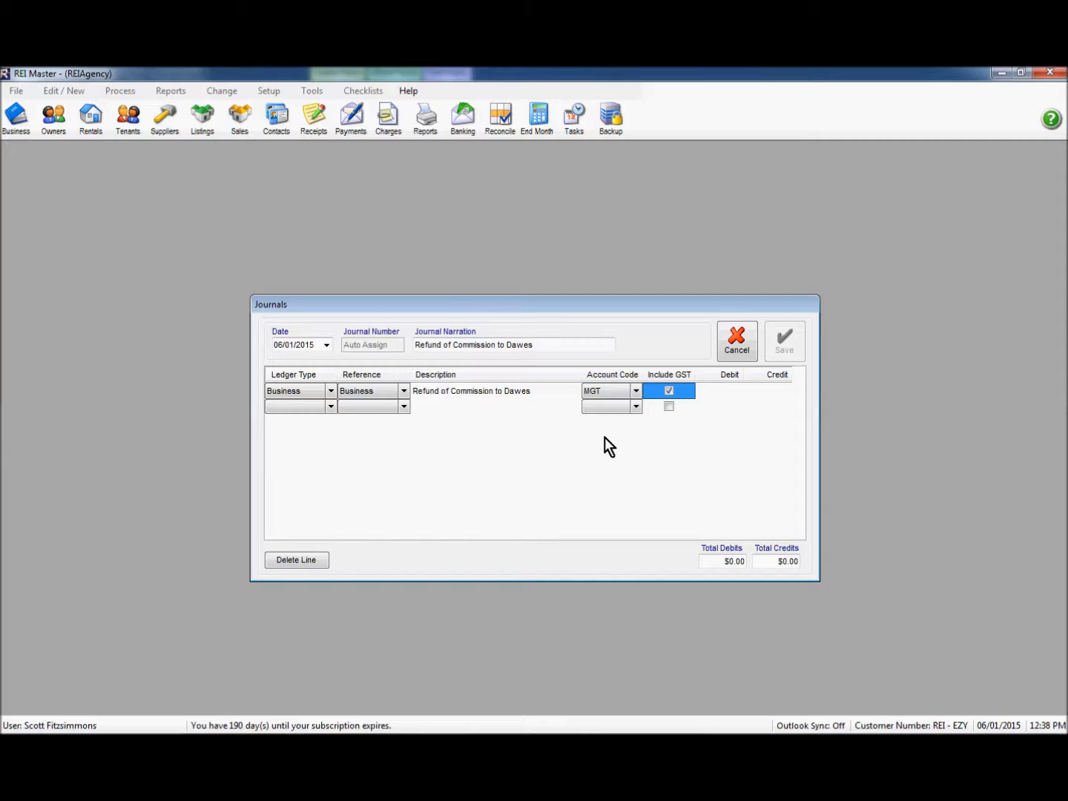
key(Tab)
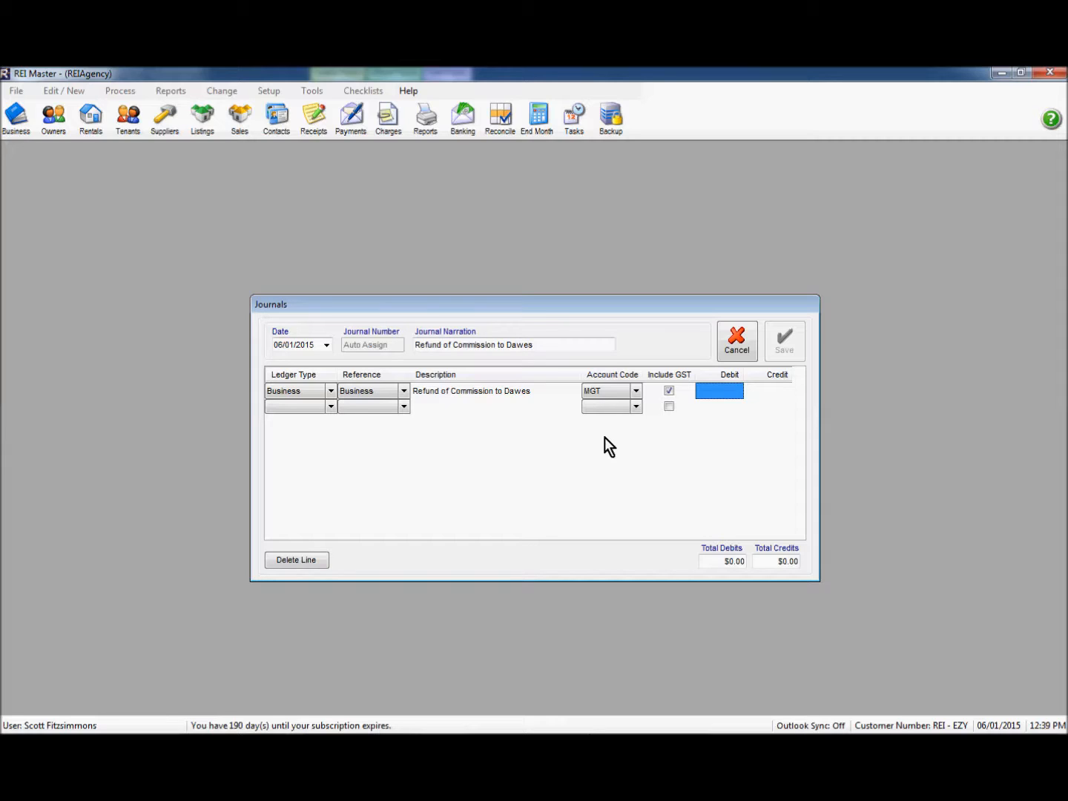
text(42)
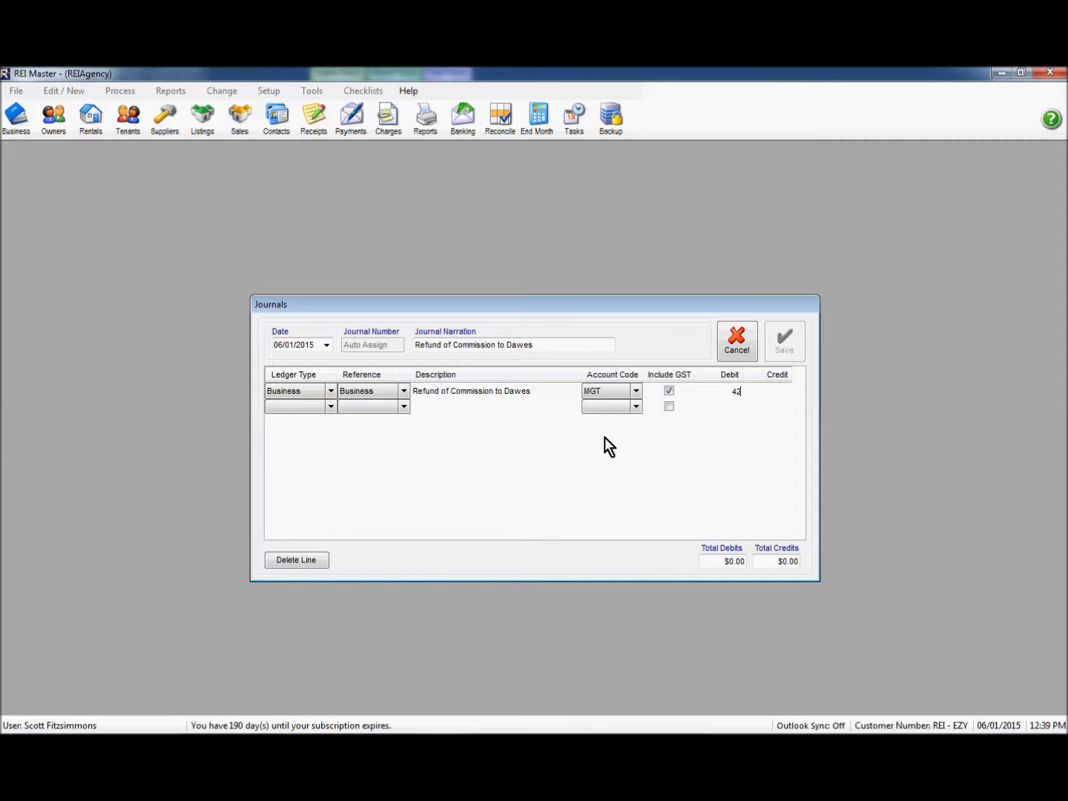
text(.24)
key(Tab)
key(Tab)
click(330, 410)
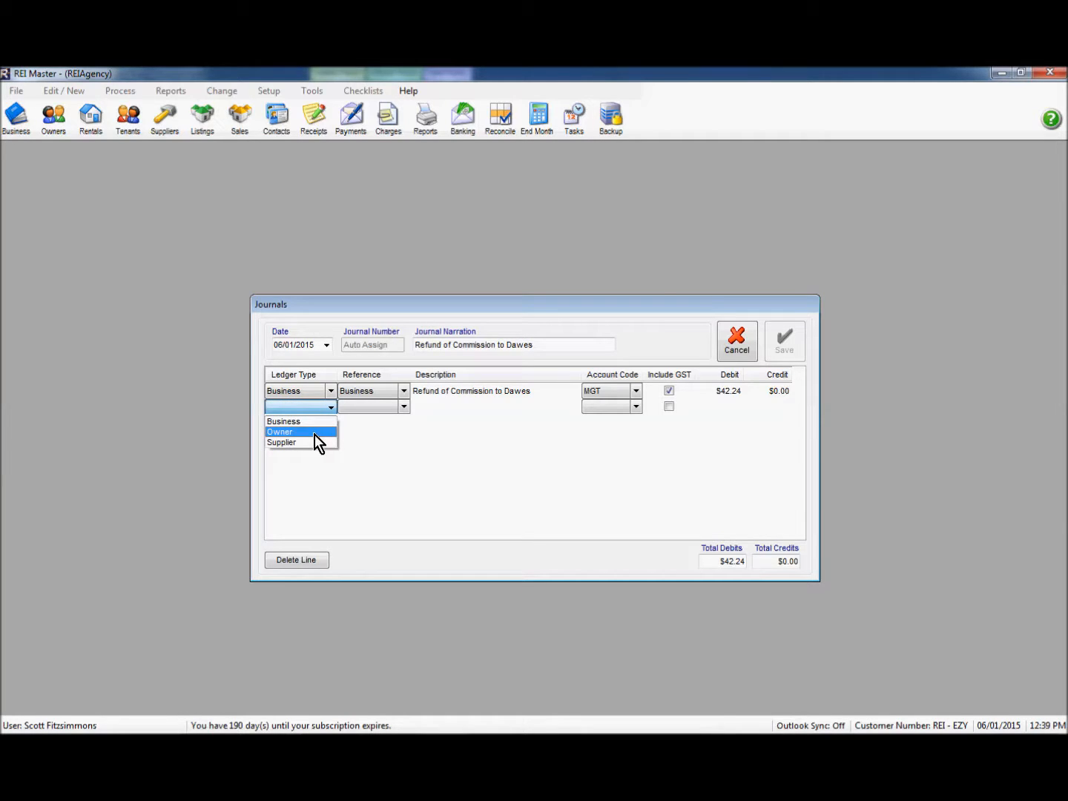
Step: Set journal line two to Owner DAWES with the narration as description
click(314, 433)
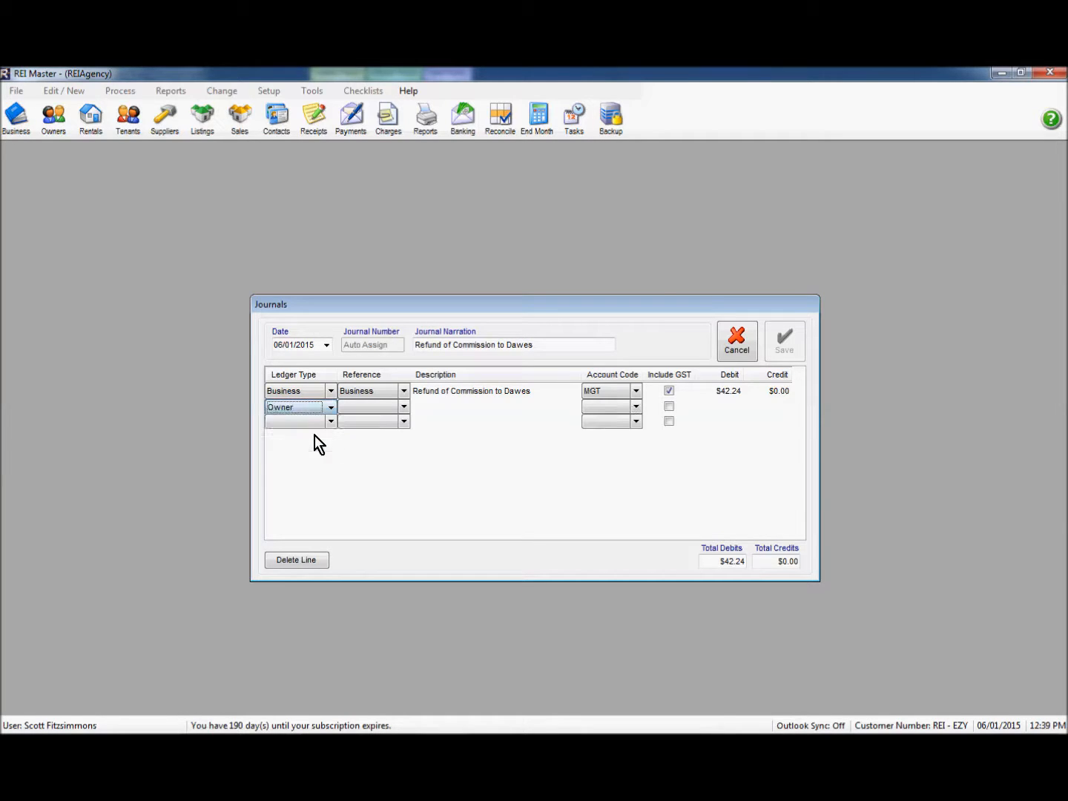
click(404, 406)
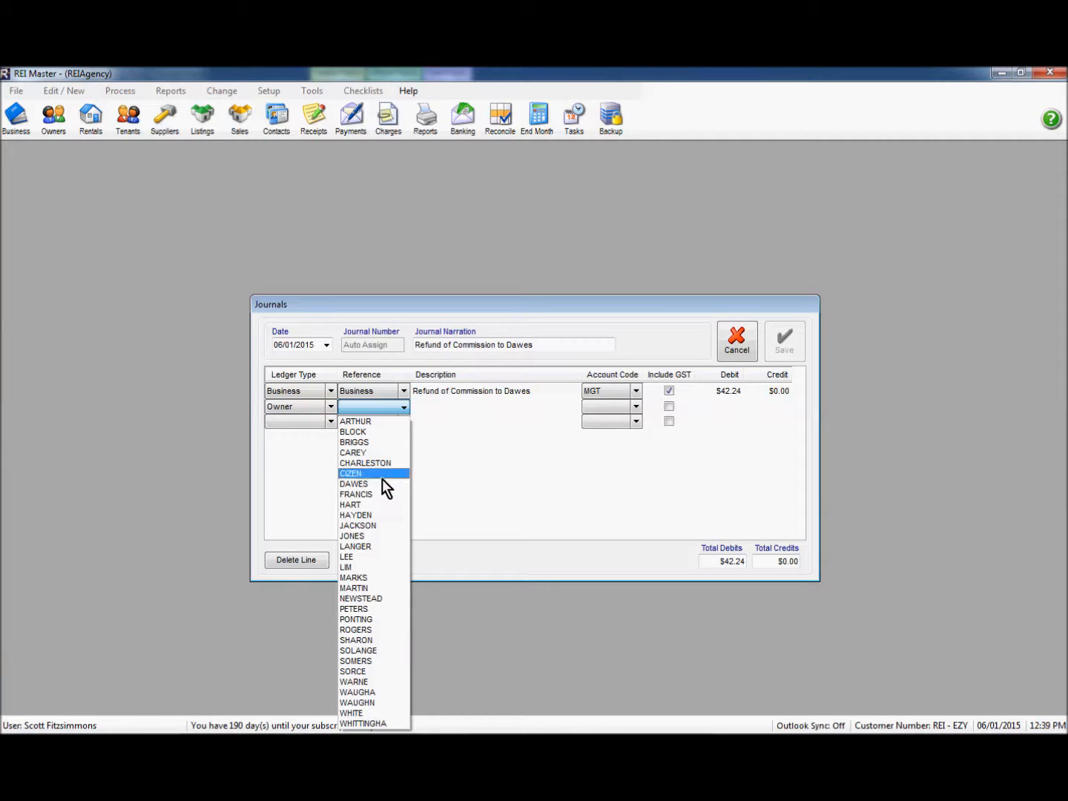
click(379, 484)
click(426, 408)
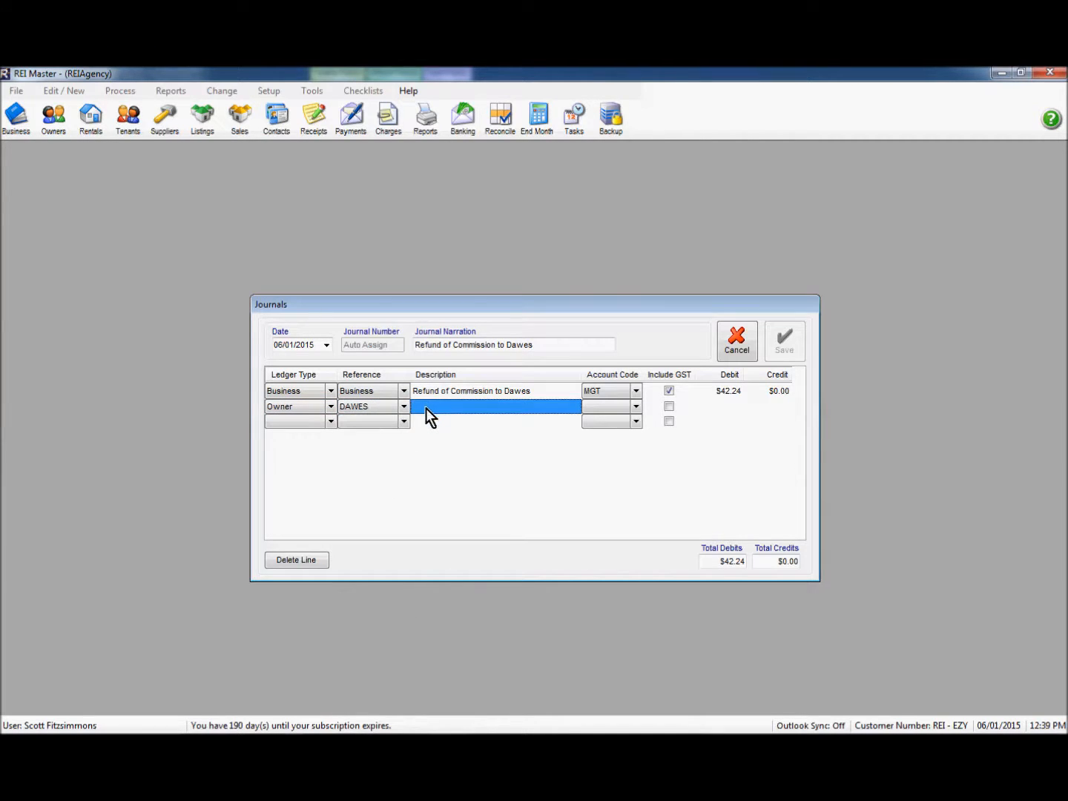
right_click(426, 408)
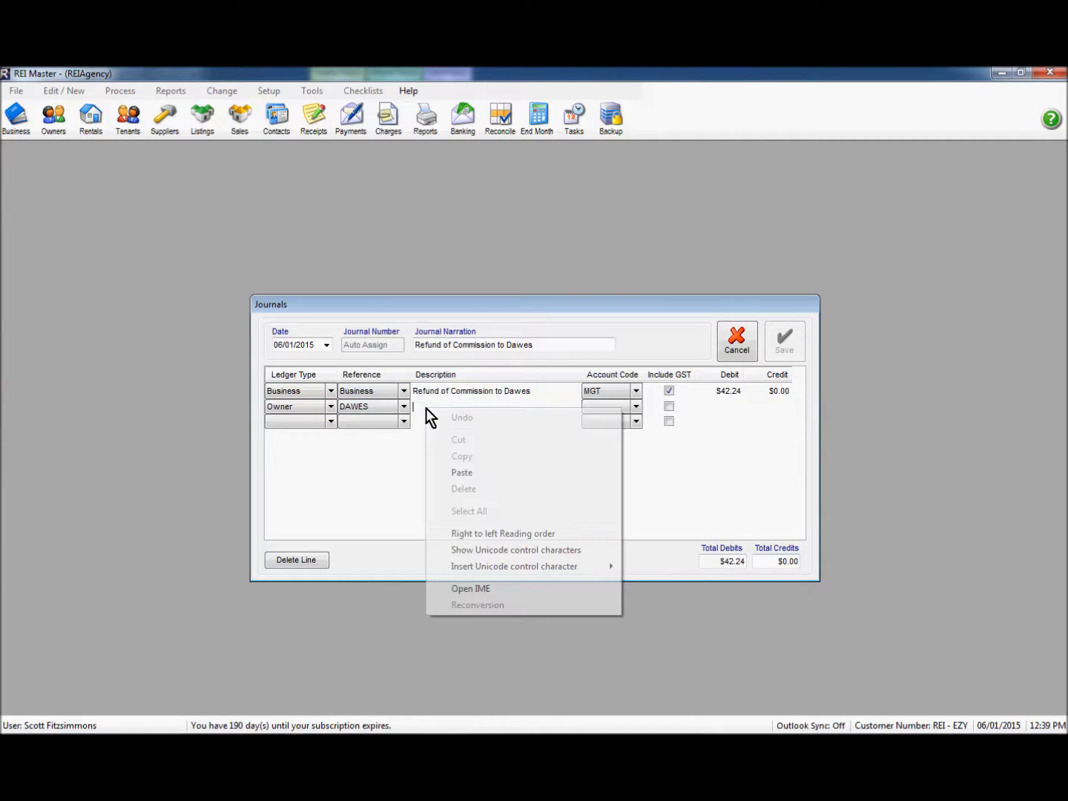
click(463, 472)
key(BackSpace)
key(BackSpace)
key(BackSpace)
key(BackSpace)
key(BackSpace)
key(BackSpace)
key(BackSpace)
key(BackSpace)
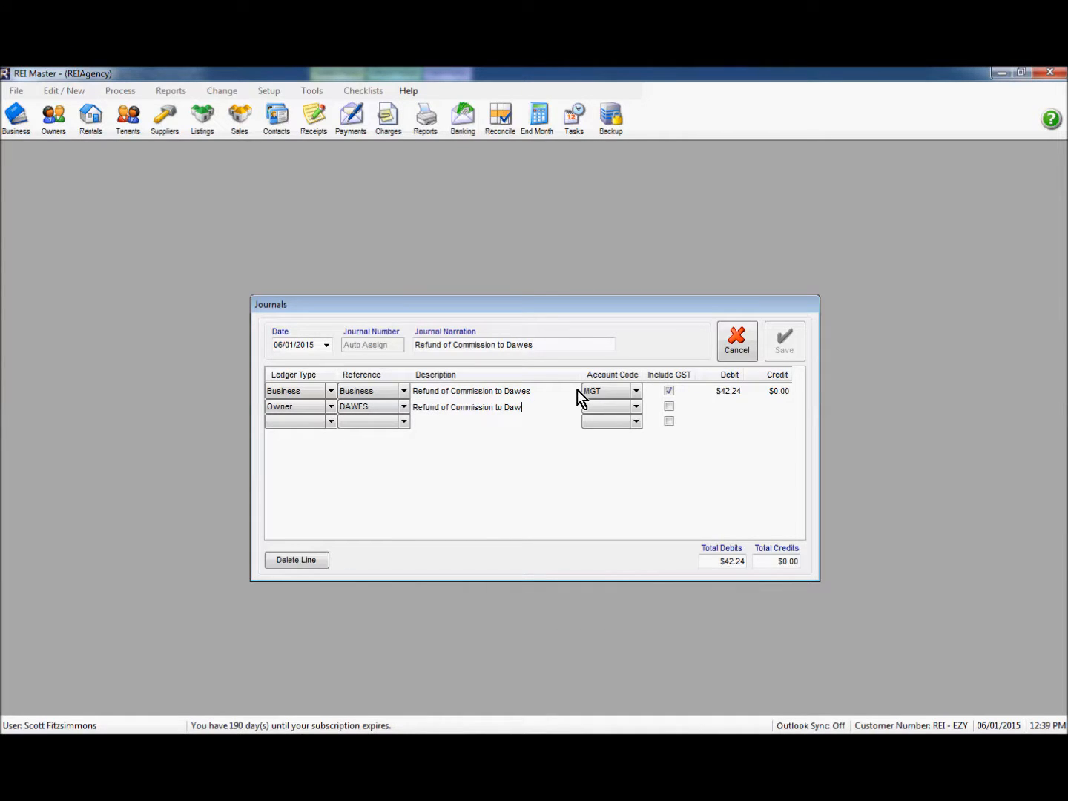
Step: Code line two to MGT with GST, credit $42.24, and save the journal
click(636, 408)
click(635, 407)
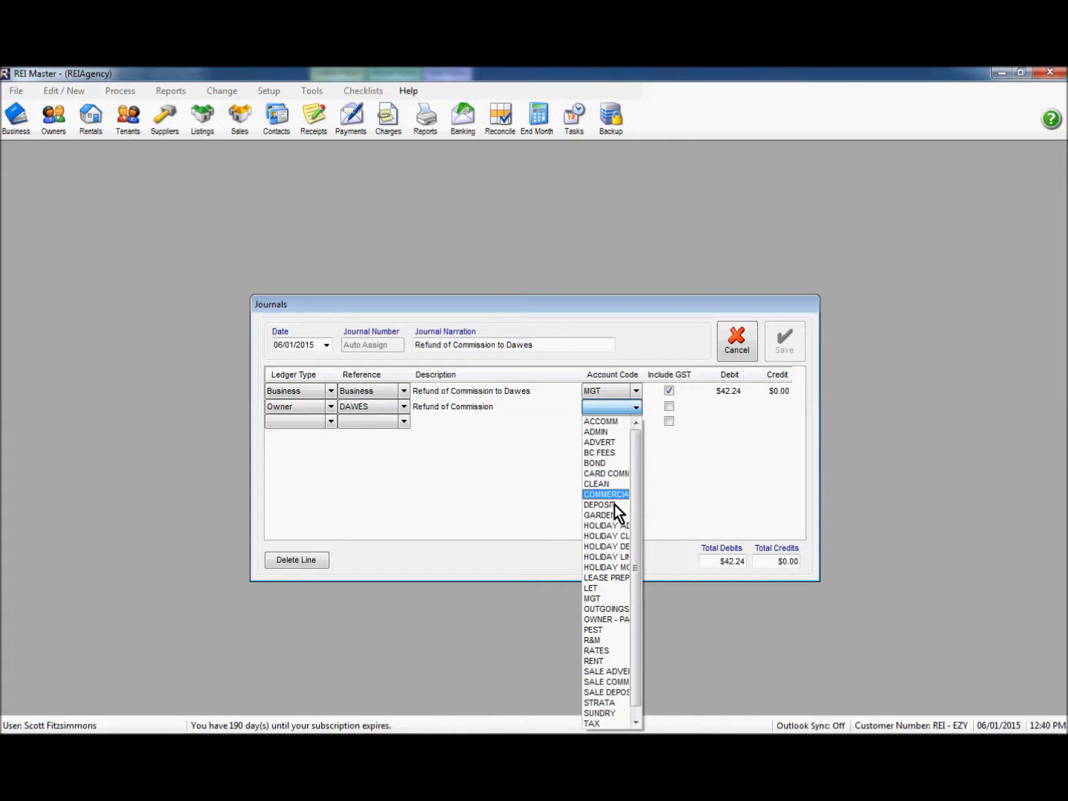
click(609, 595)
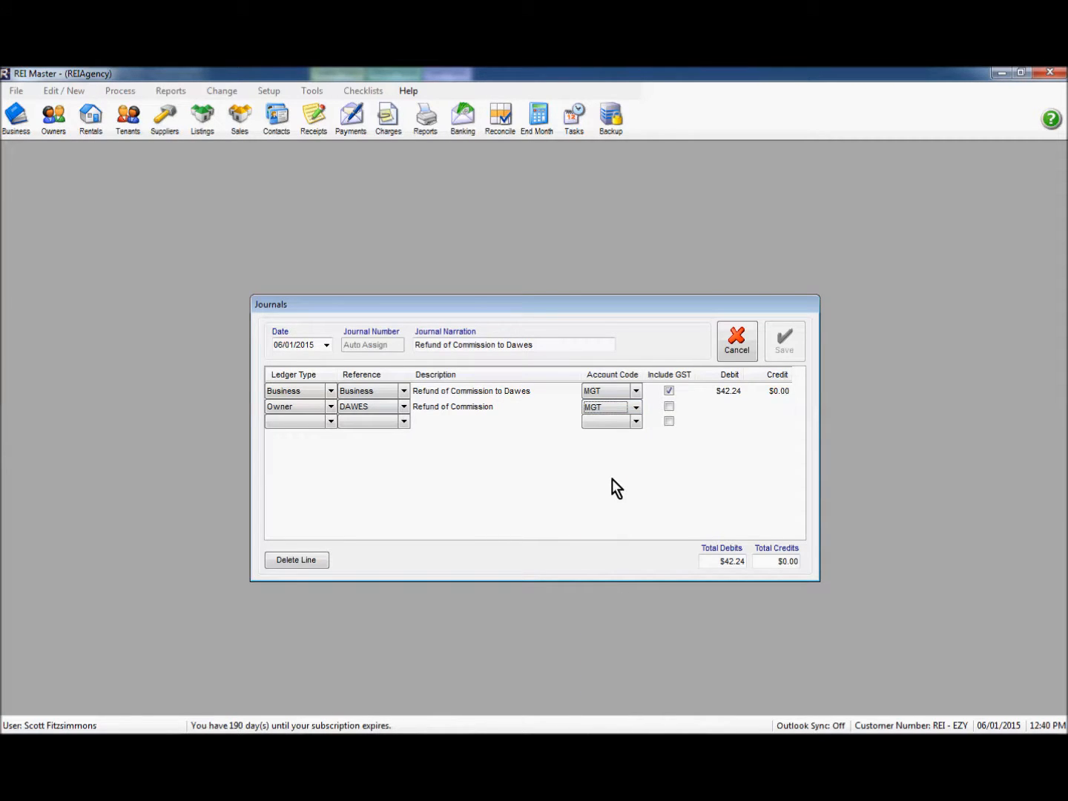
key(Tab)
key(Tab)
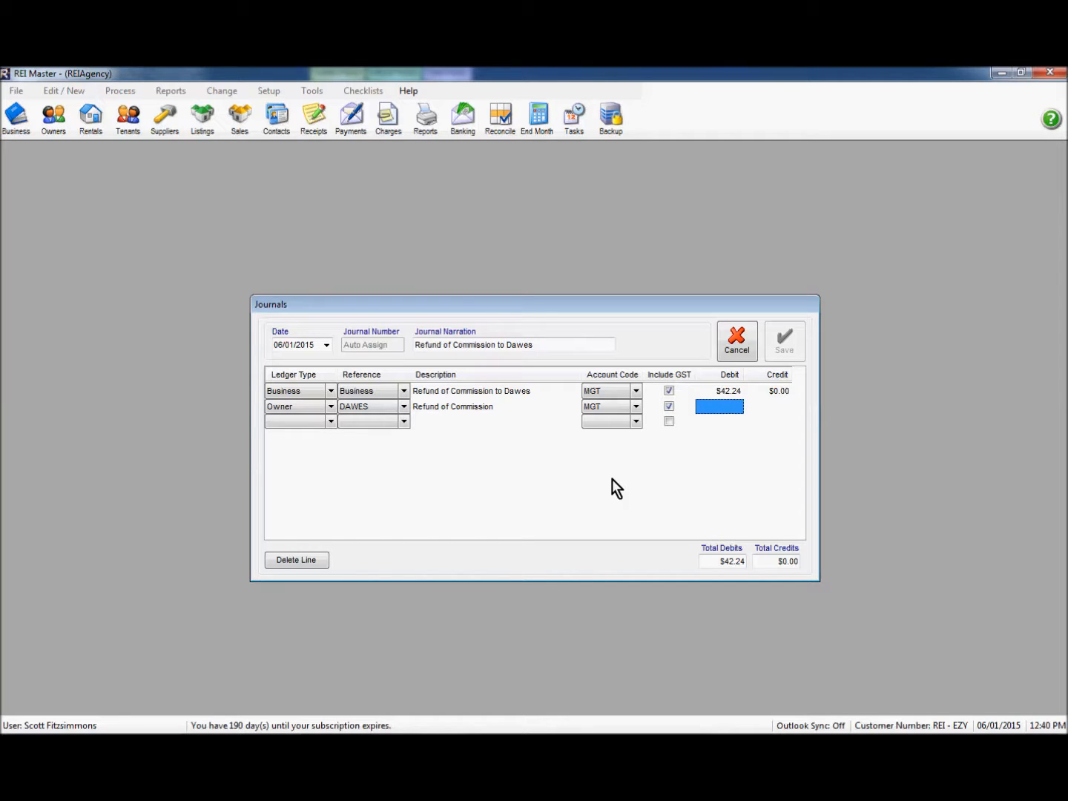
key(Tab)
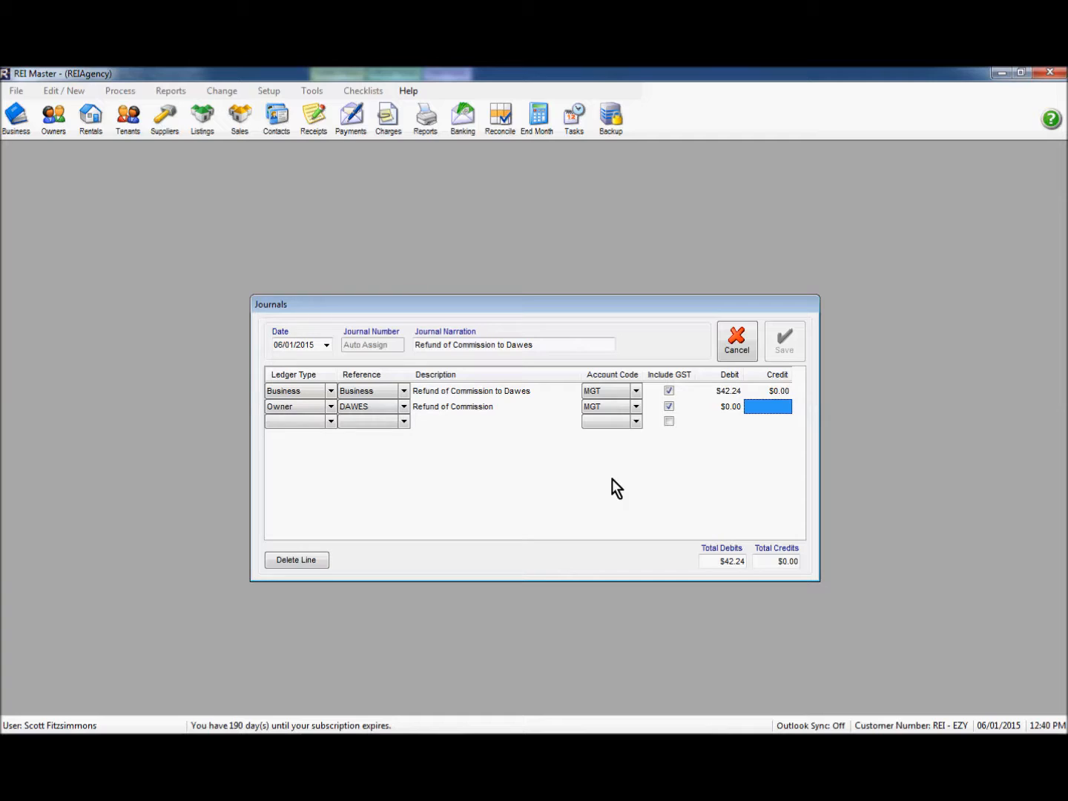
text(42.24)
key(Tab)
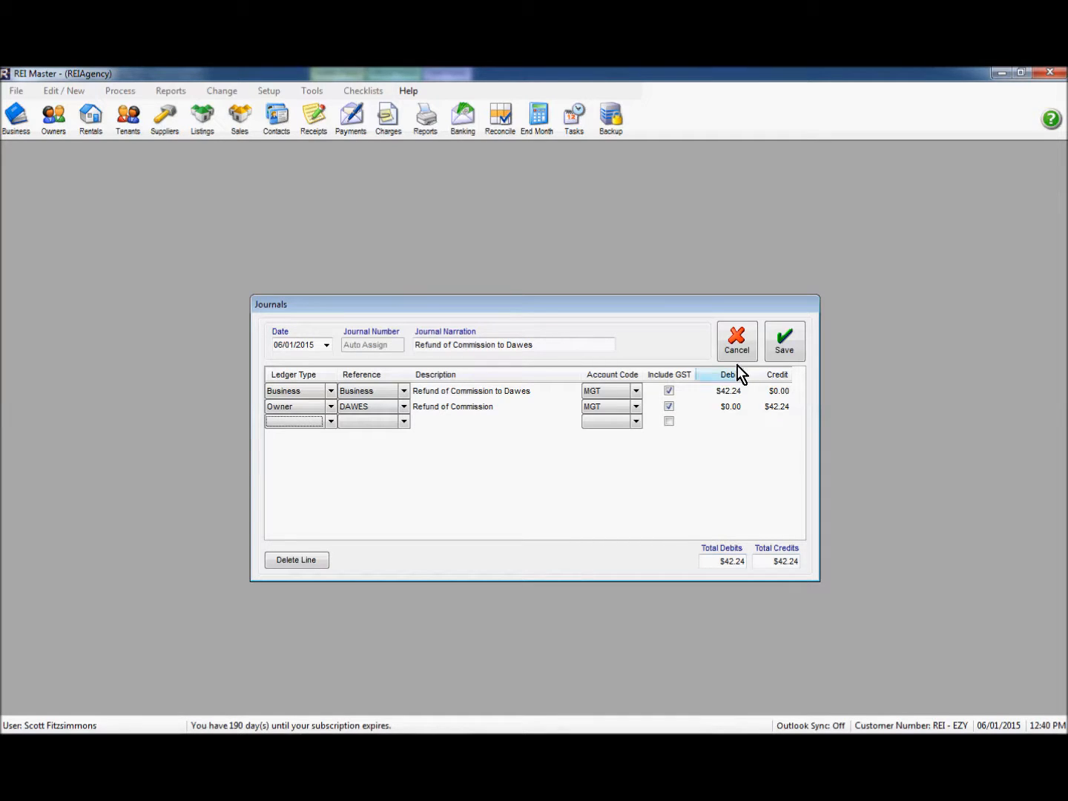
click(784, 348)
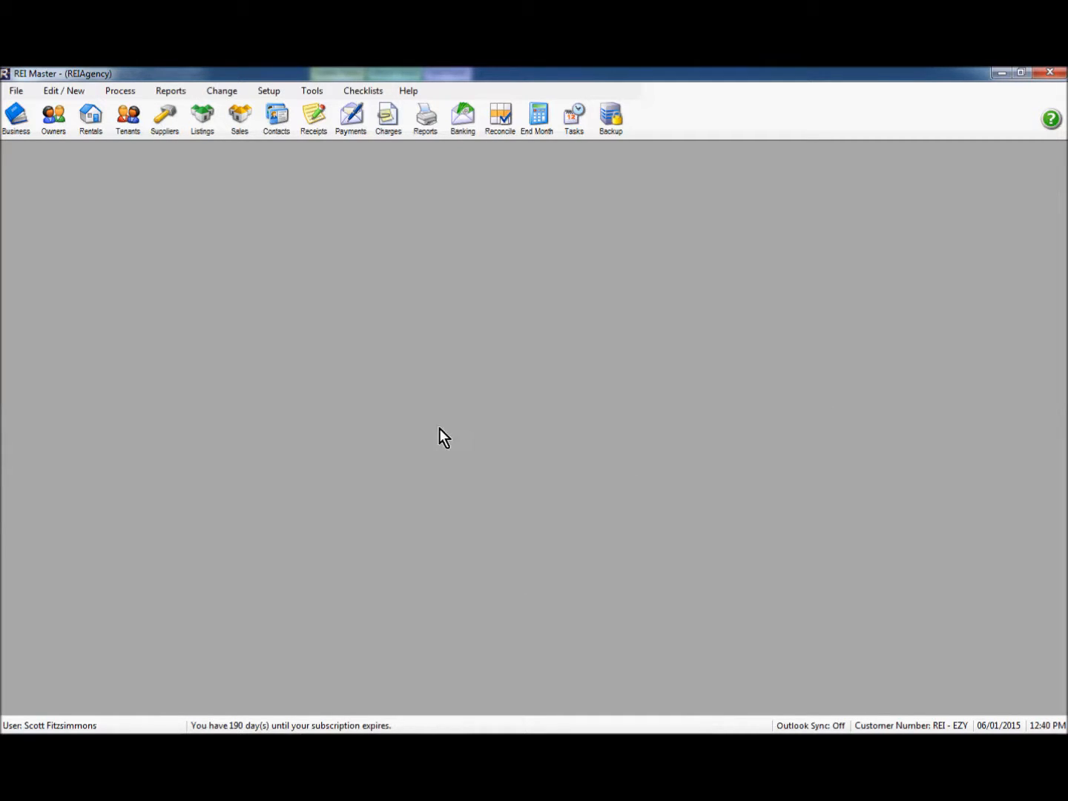
click(51, 123)
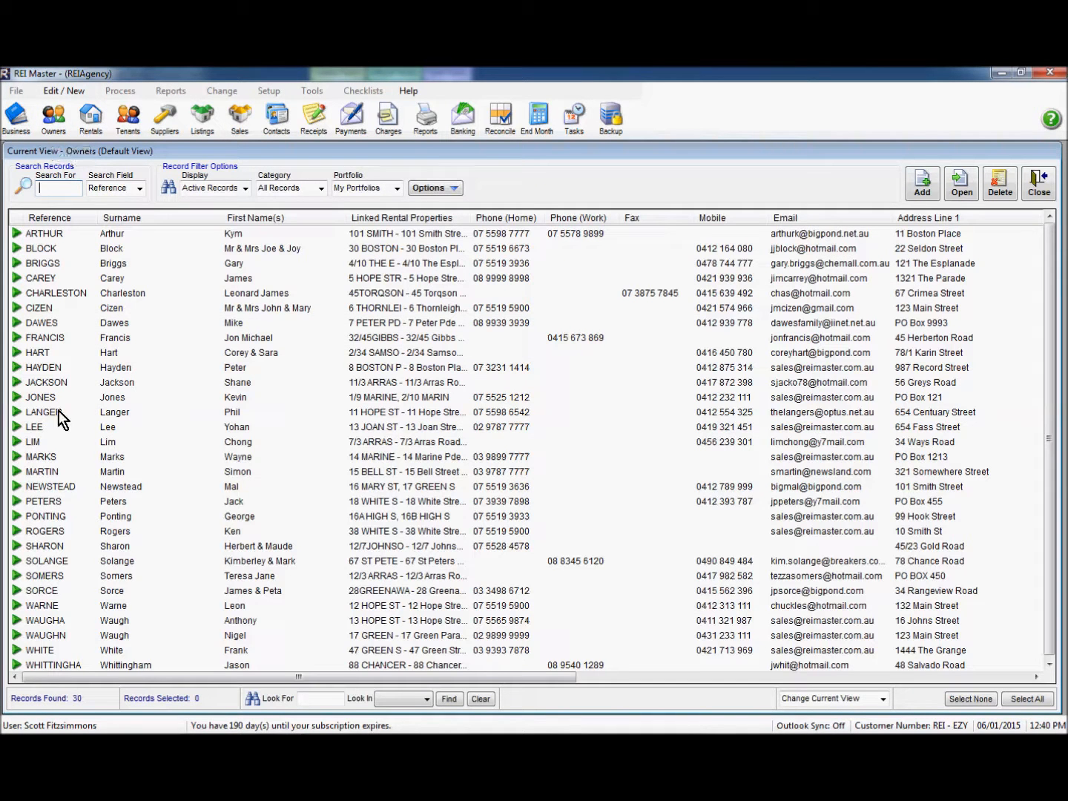
click(56, 323)
double_click(57, 324)
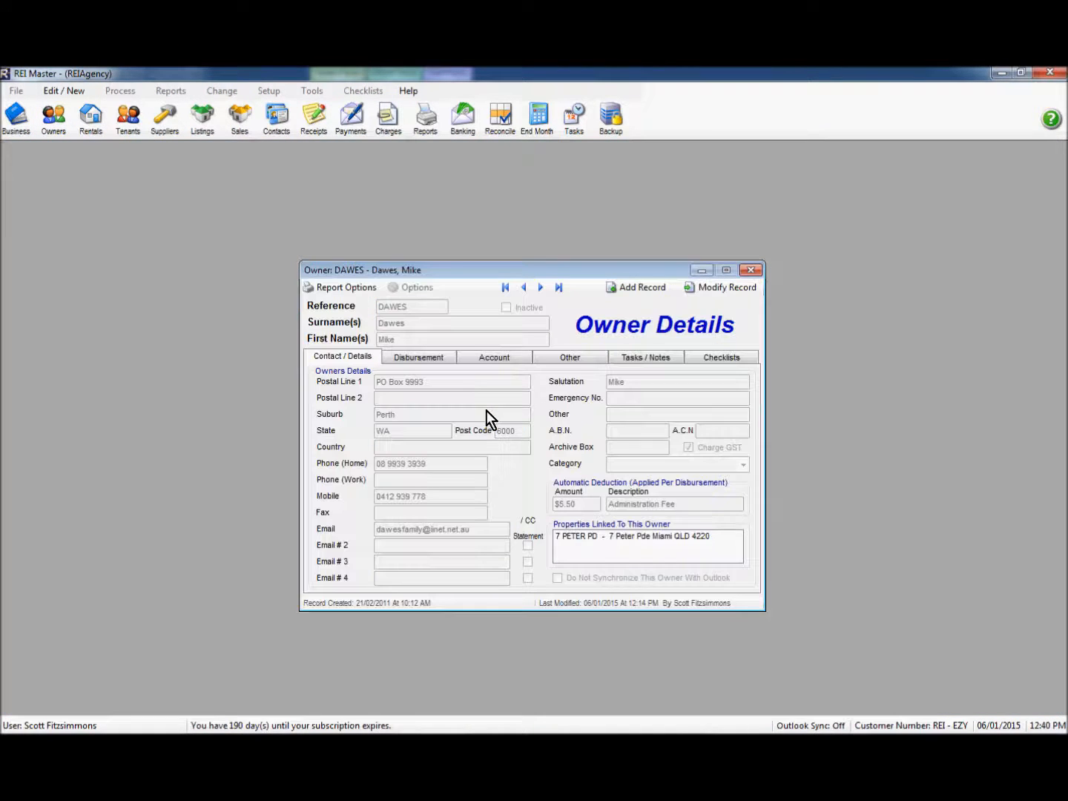
click(500, 359)
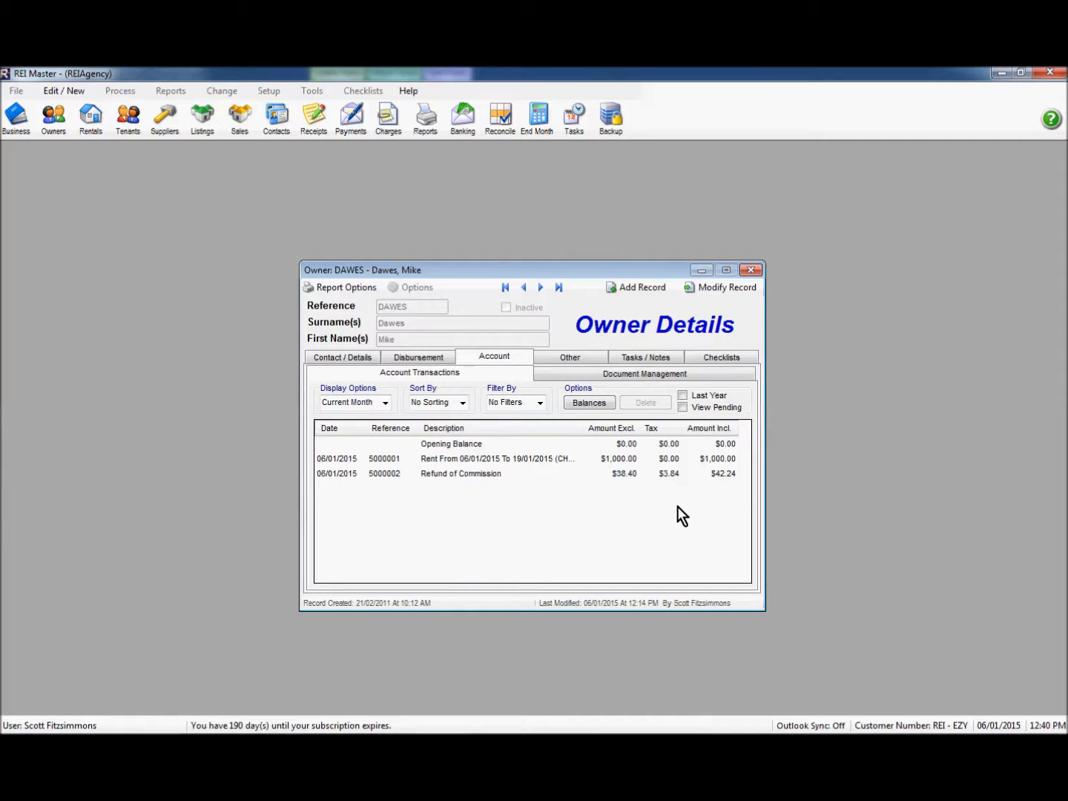
click(751, 270)
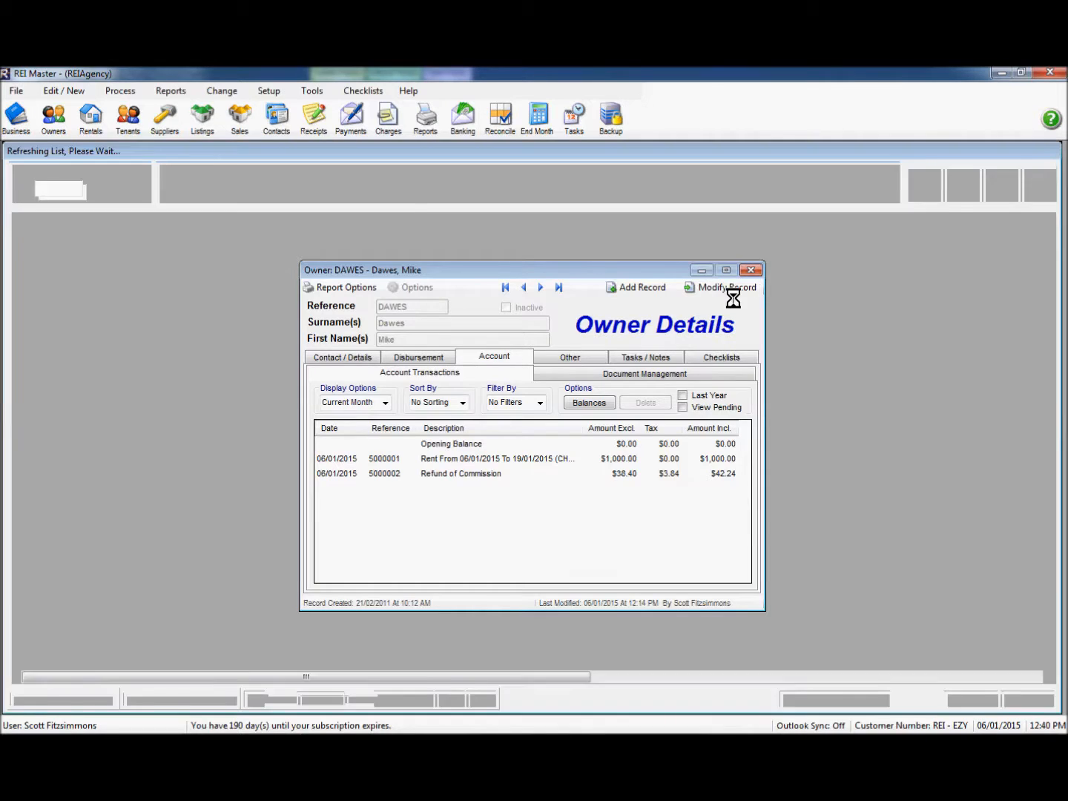
click(1038, 182)
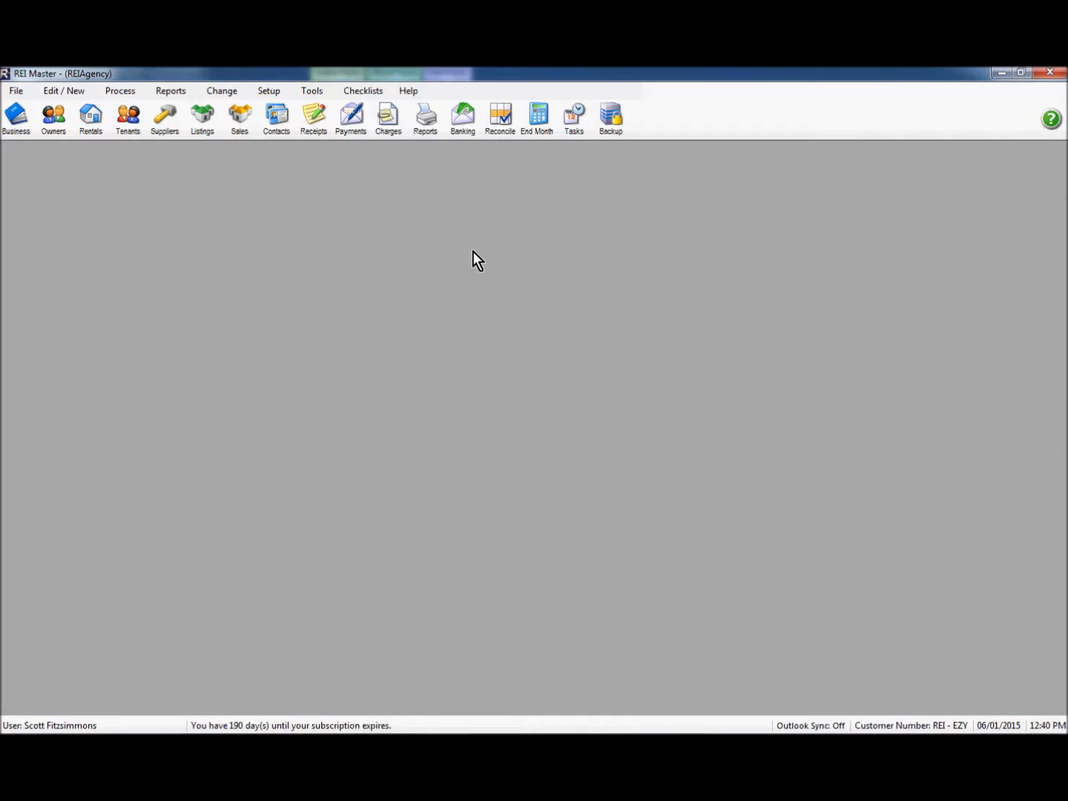
Step: Start cheque payment 9 to payee Dickson, drawing funds from an owner ledger
click(352, 120)
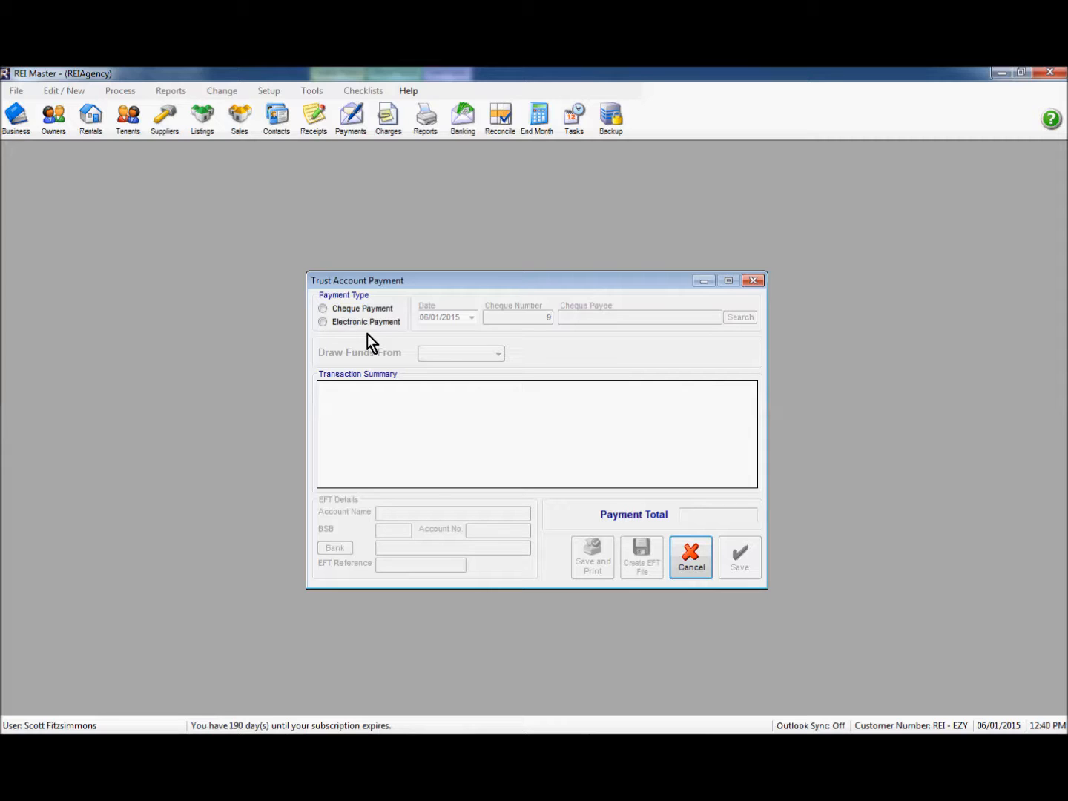
click(324, 309)
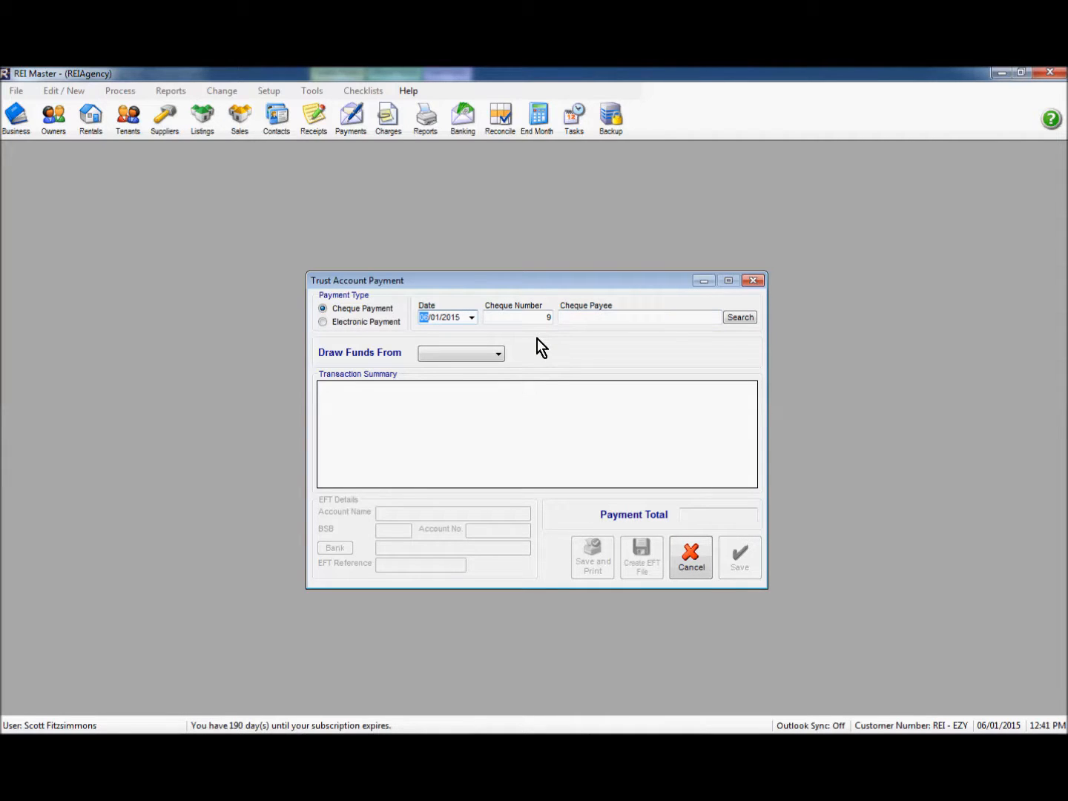
click(571, 316)
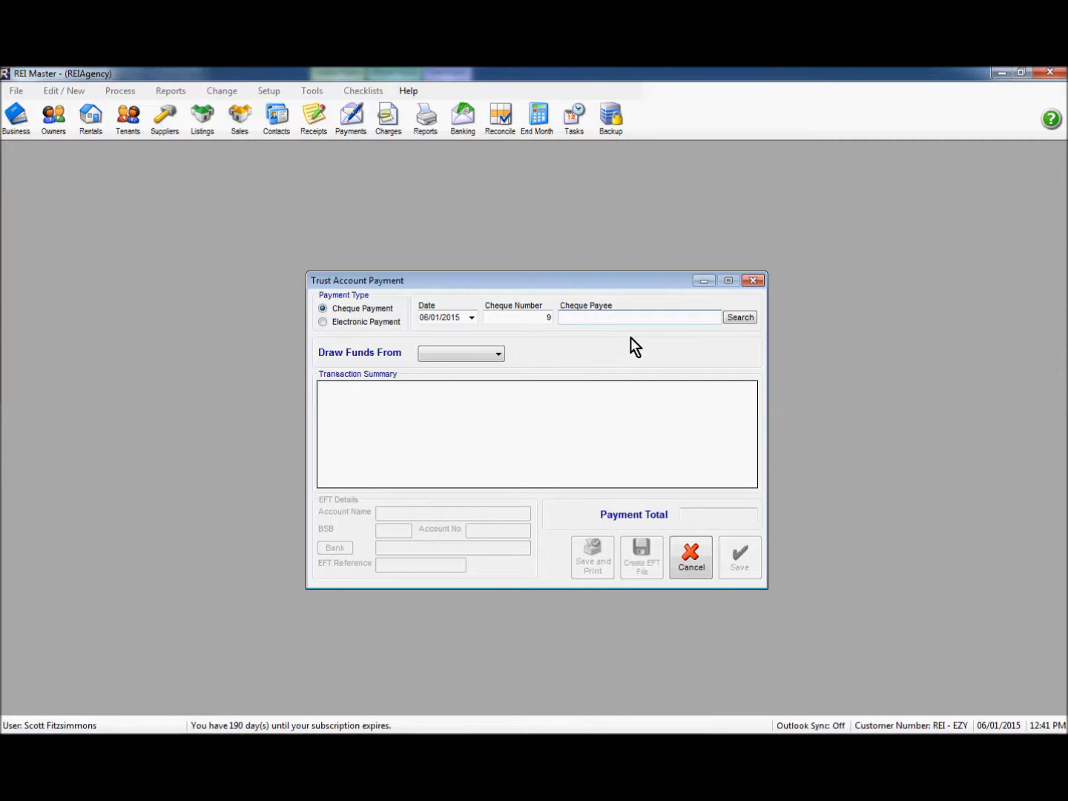
text(Dickson)
click(481, 358)
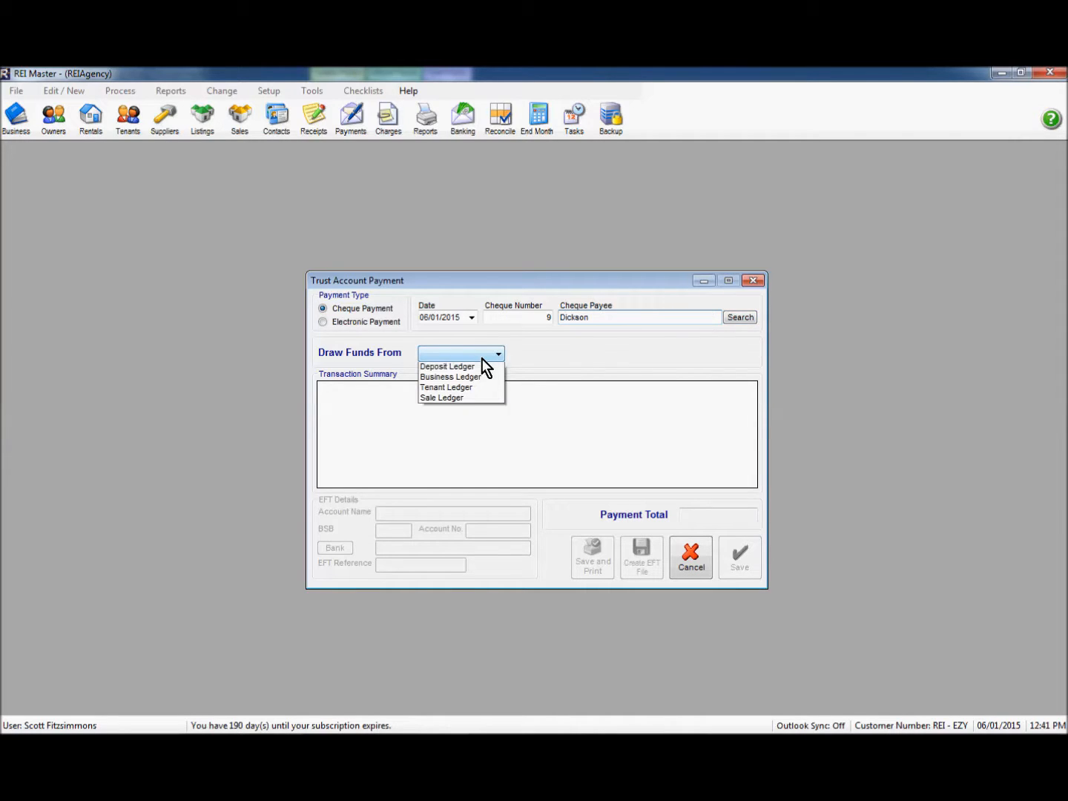
Step: Draw $480 from owner DAWES' ledger without GST
click(476, 369)
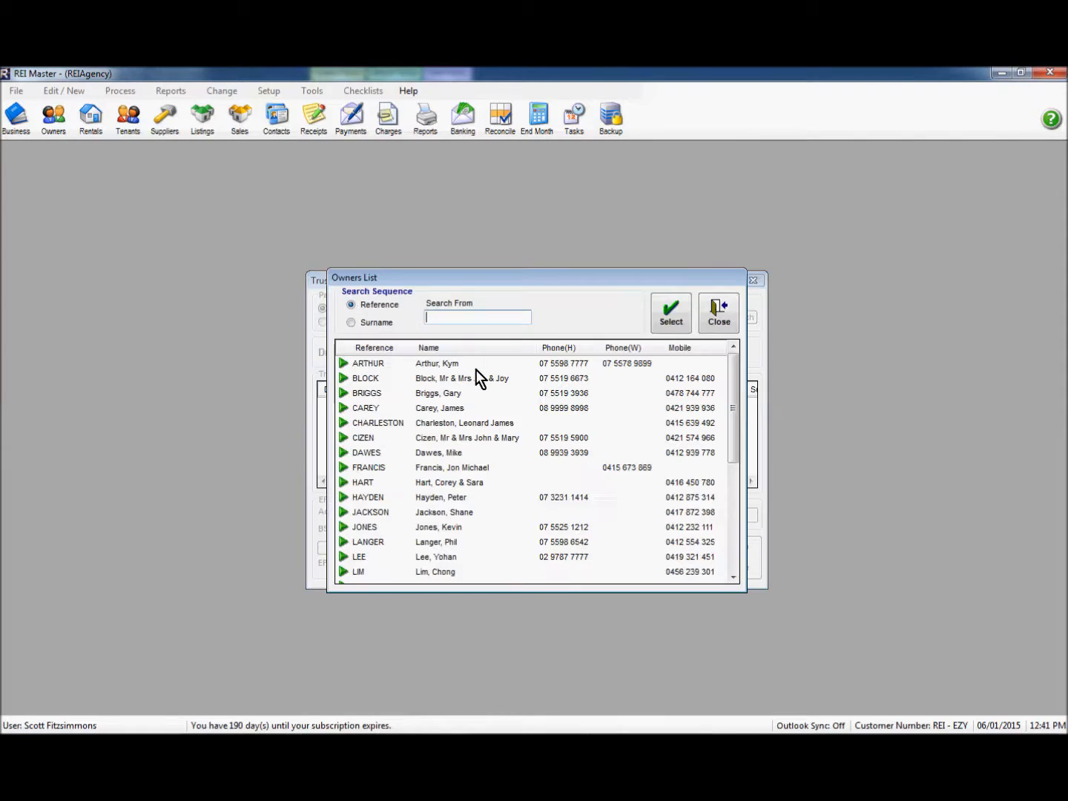
click(391, 454)
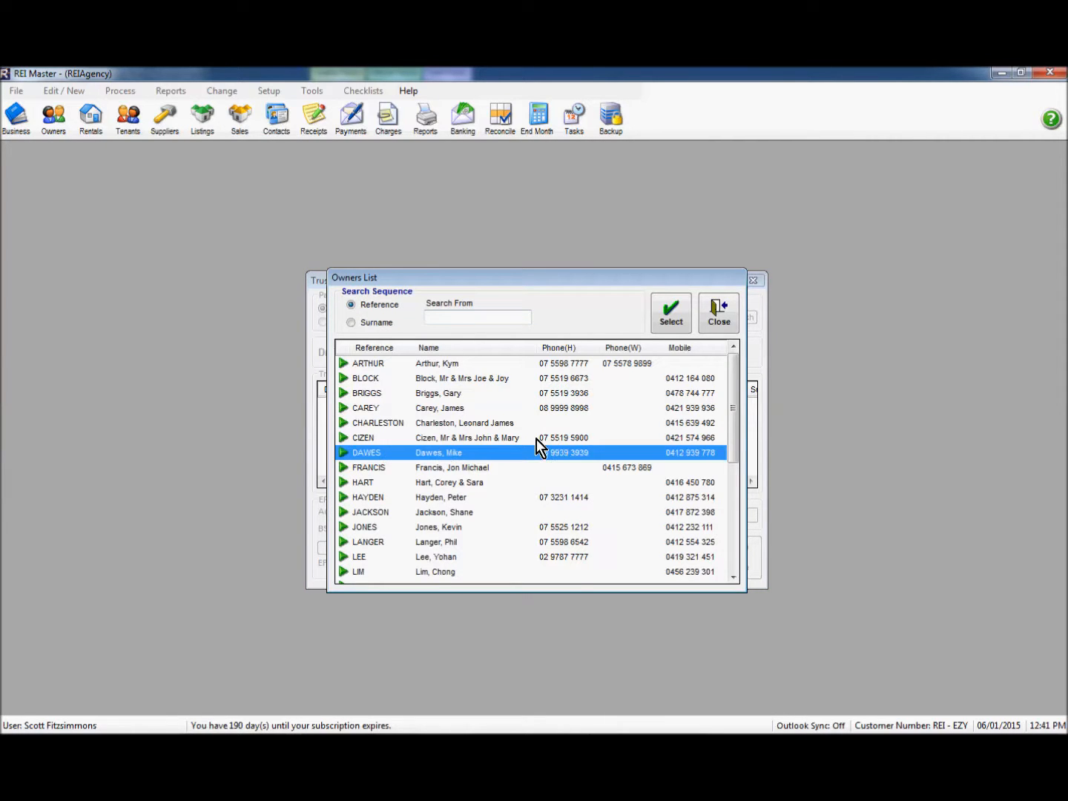
click(665, 318)
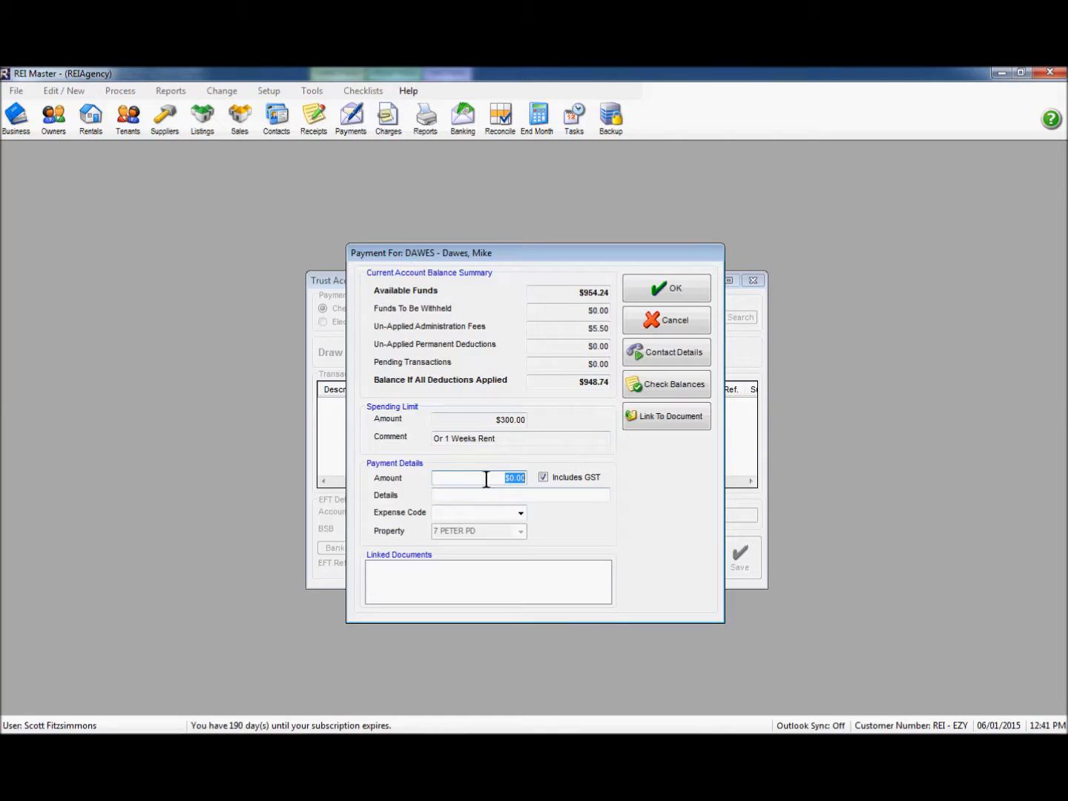
text(480)
click(544, 477)
Step: Enter details 'Refund of rent to Dickson' and expense code Owner - Payments / Receipts
click(441, 494)
text(Refund)
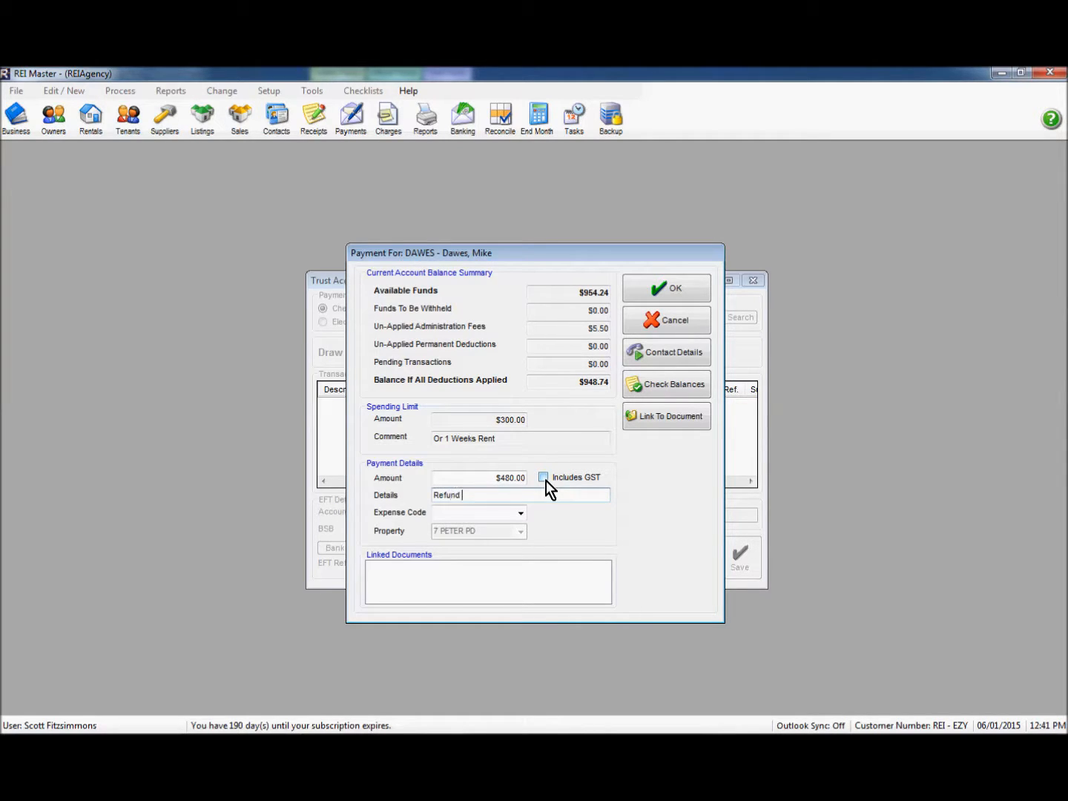
text( of rent to Disckson)
key(BackSpace)
key(BackSpace)
key(BackSpace)
key(BackSpace)
key(BackSpace)
key(BackSpace)
text(ck)
click(520, 515)
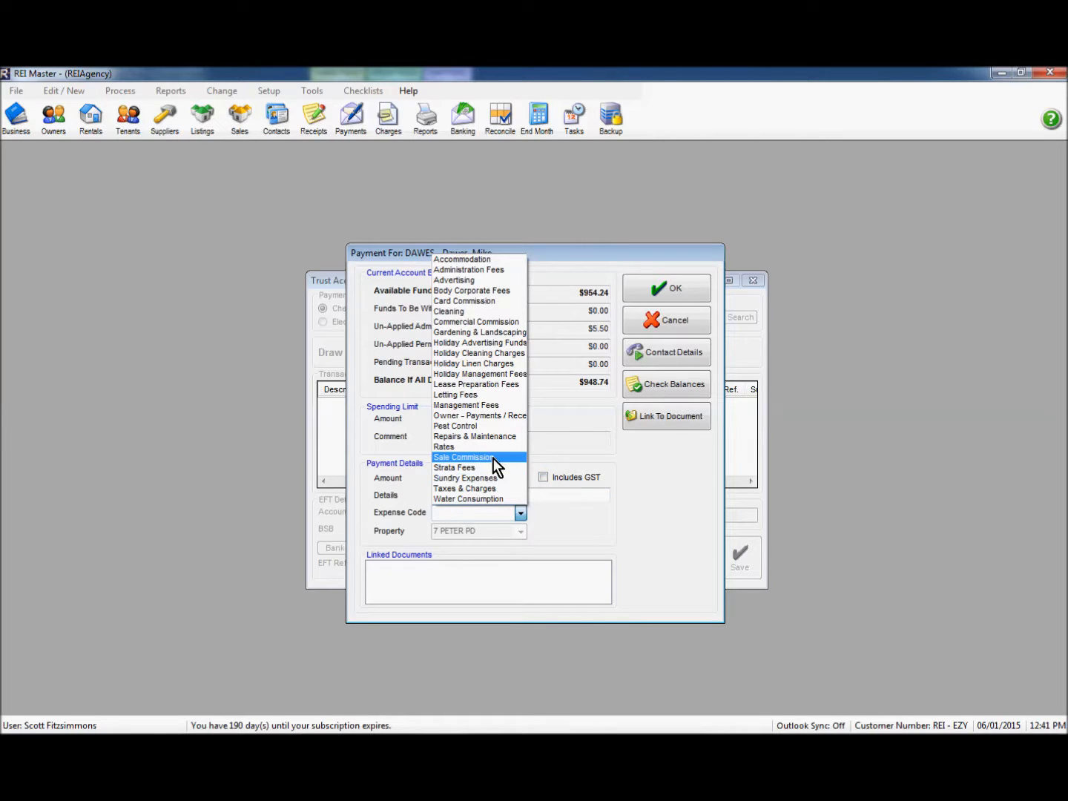
click(485, 417)
click(485, 418)
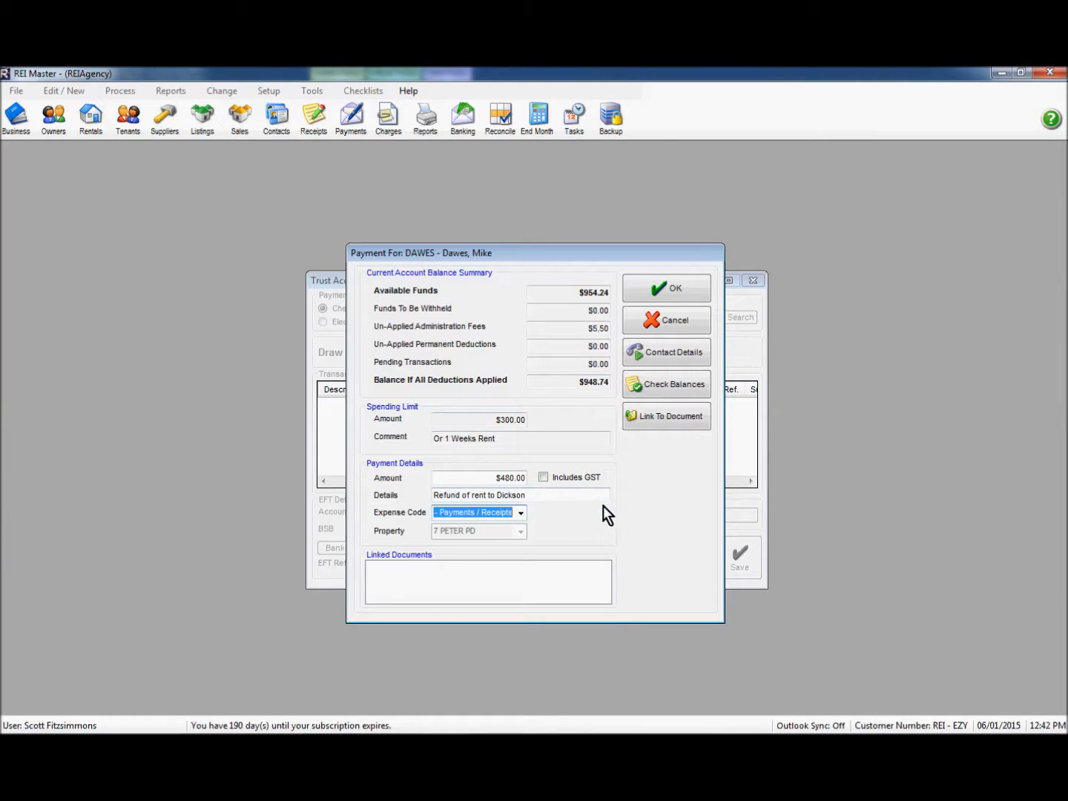
Step: Accept the spending-limit and no-GST warnings and save the $480.00 cheque
click(663, 289)
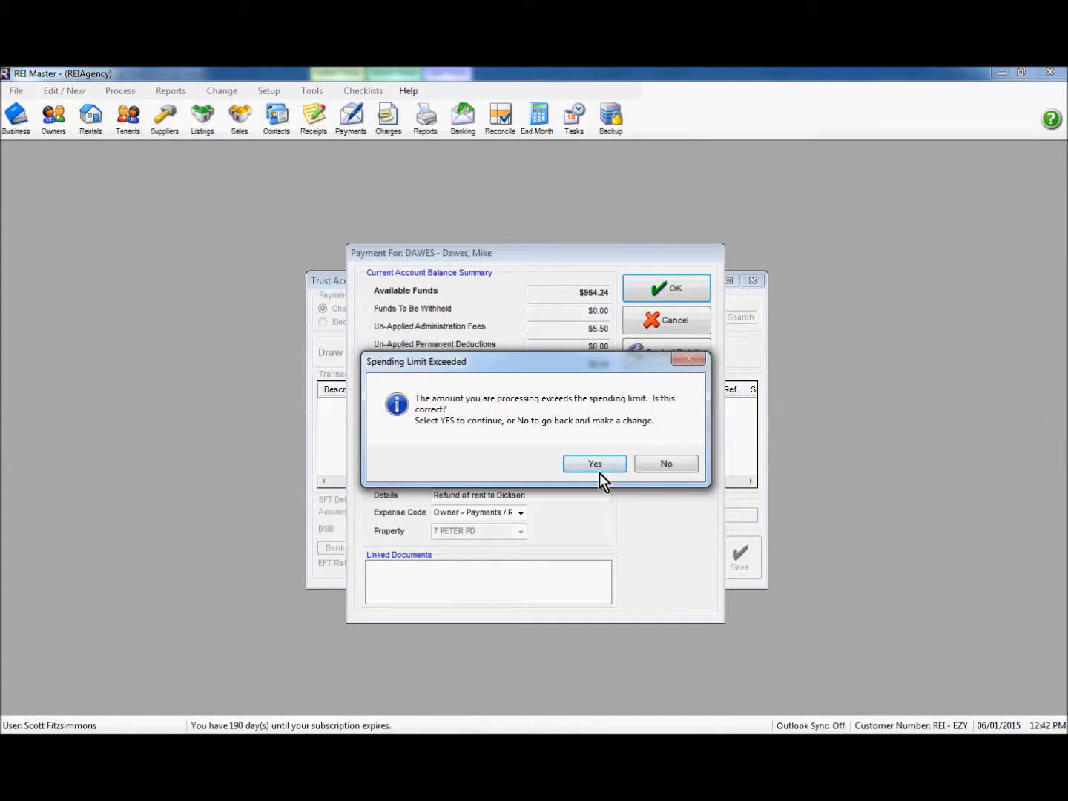
drag(510, 370, 513, 462)
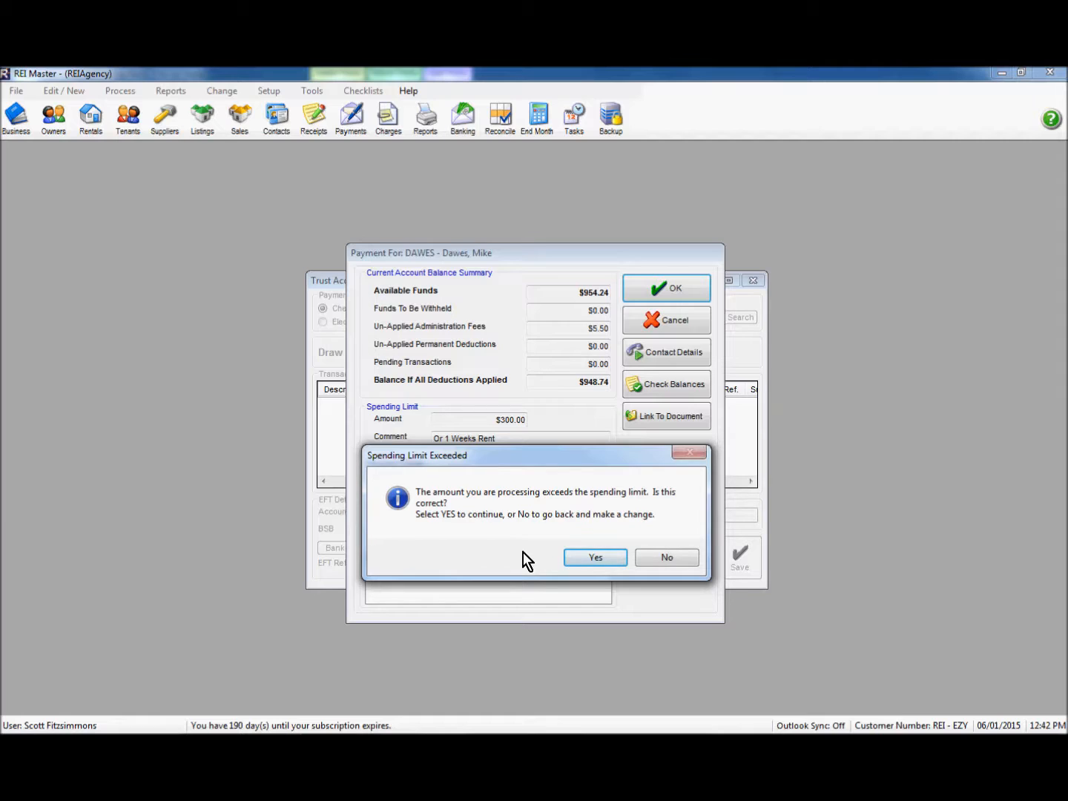
click(592, 557)
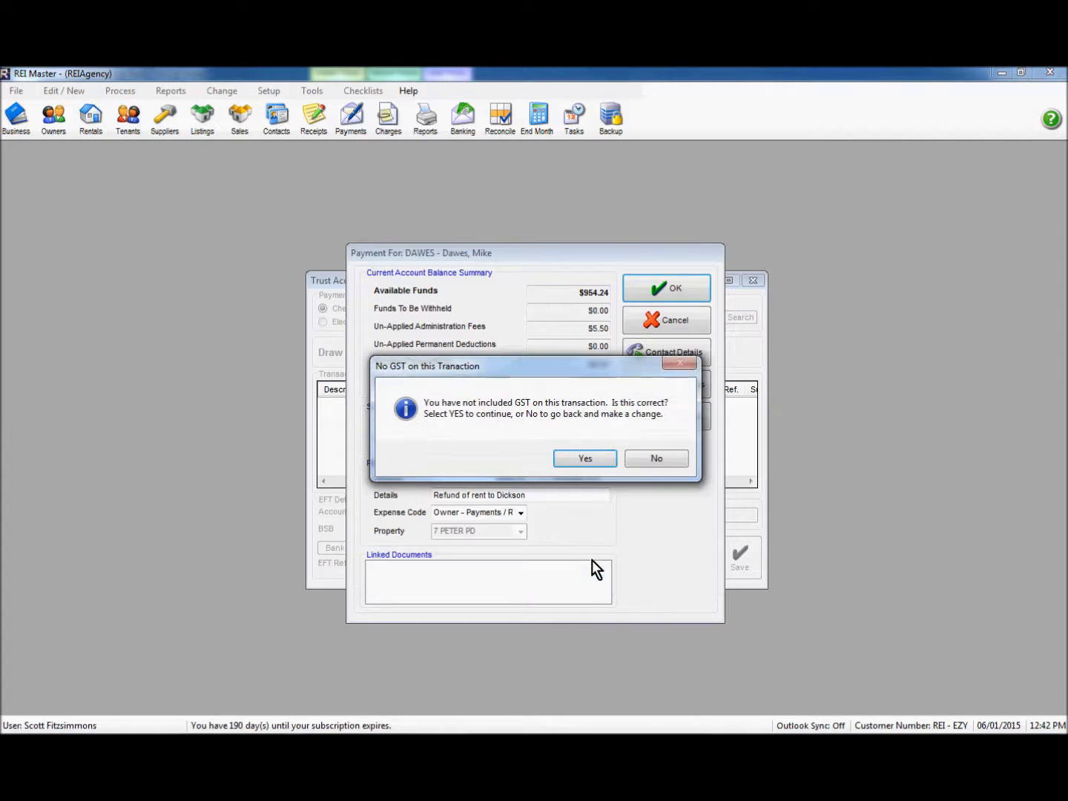
click(572, 459)
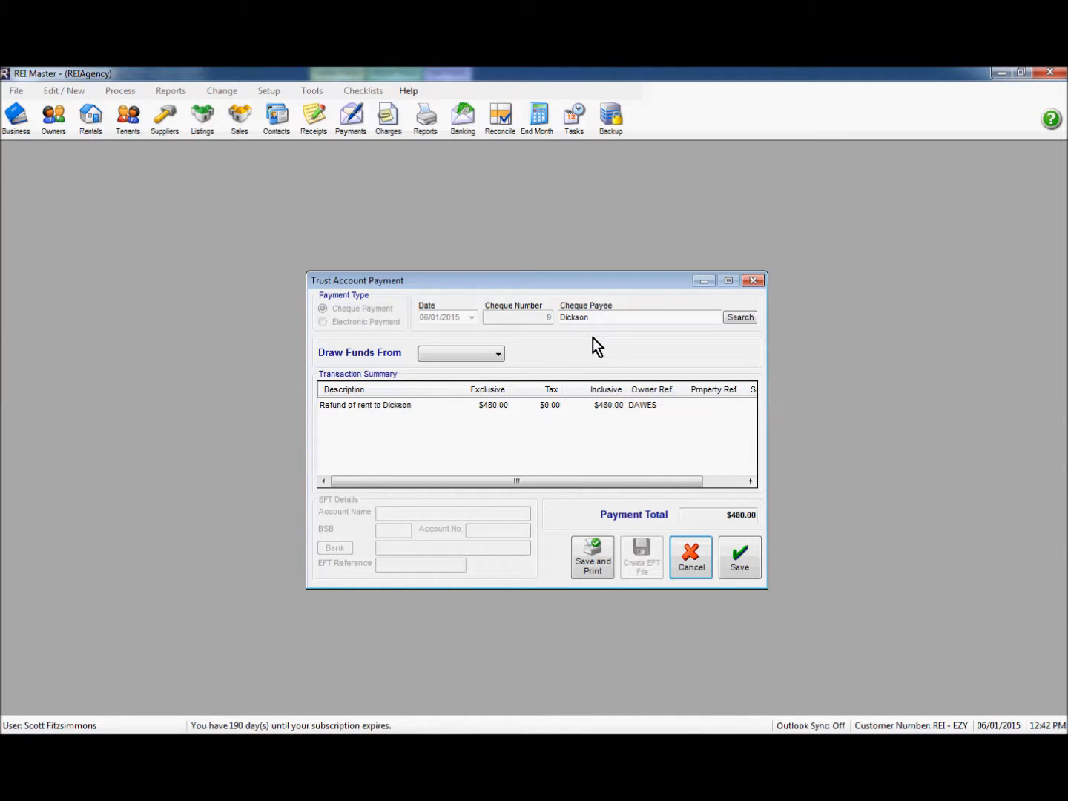
click(739, 570)
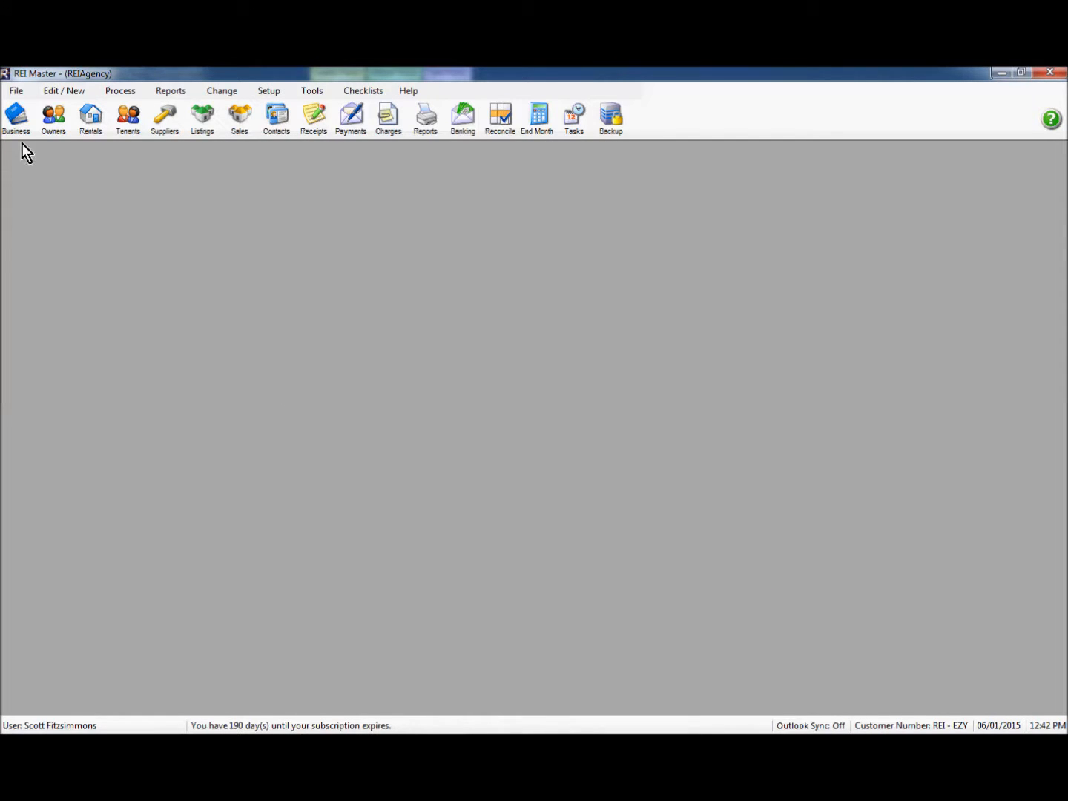
click(52, 123)
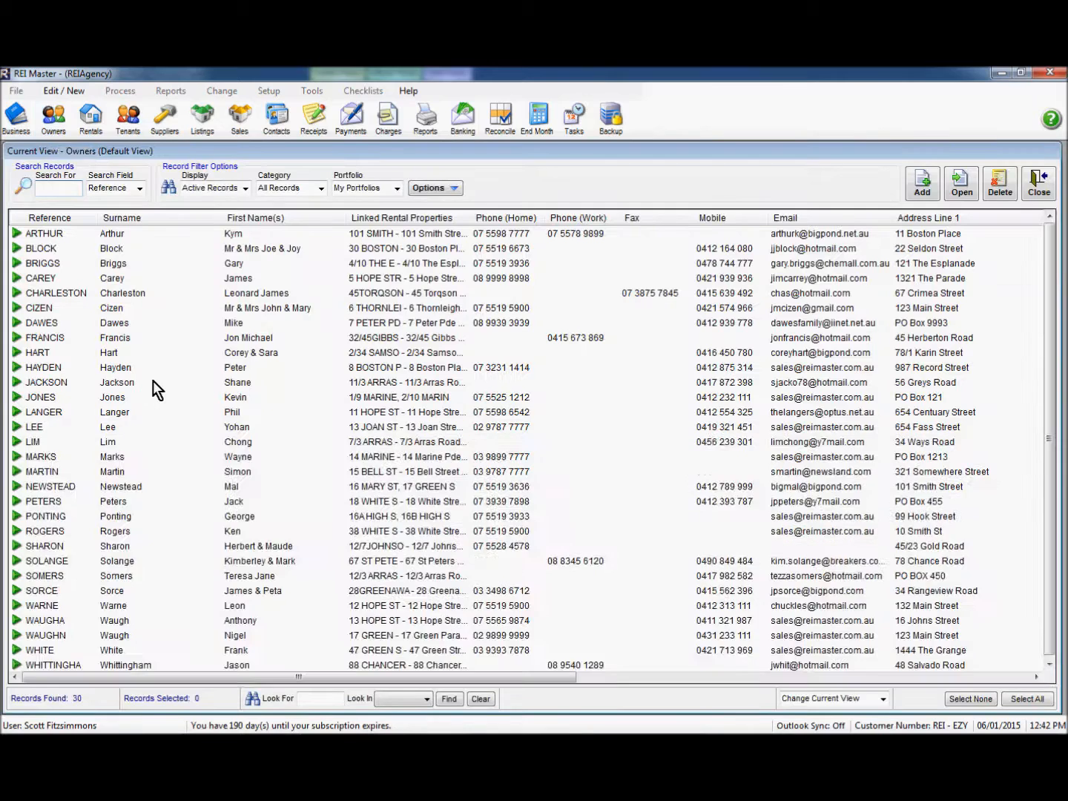
double_click(31, 323)
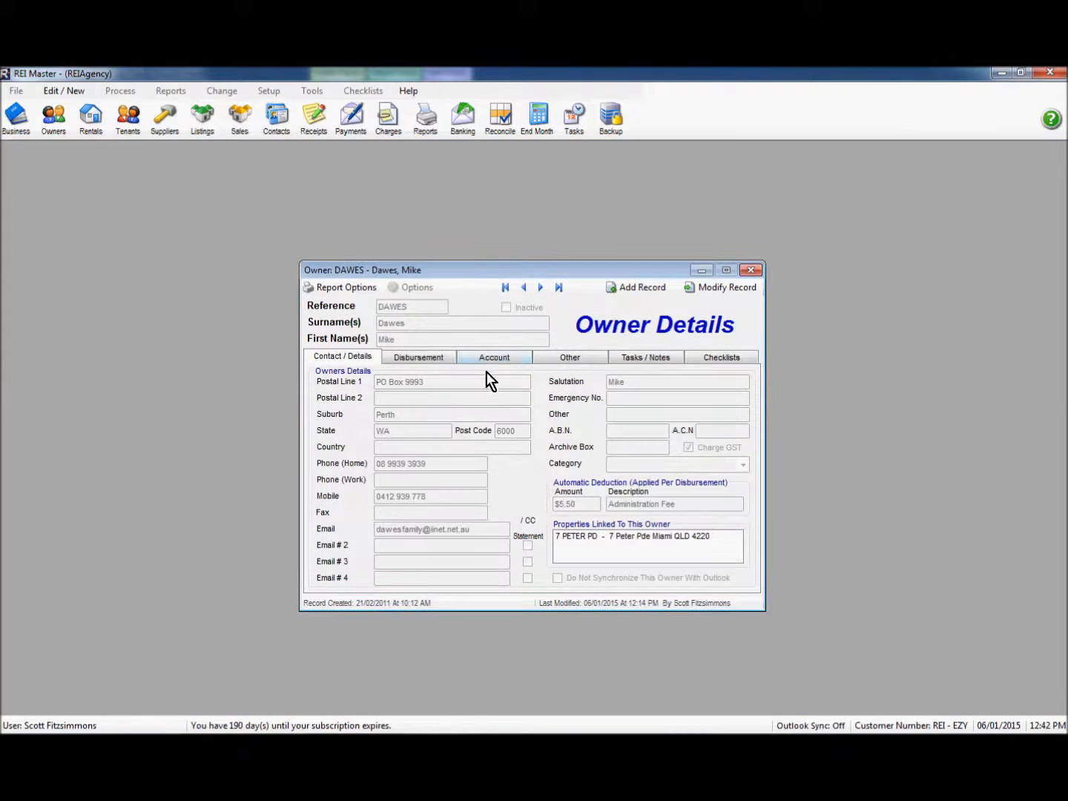
click(493, 359)
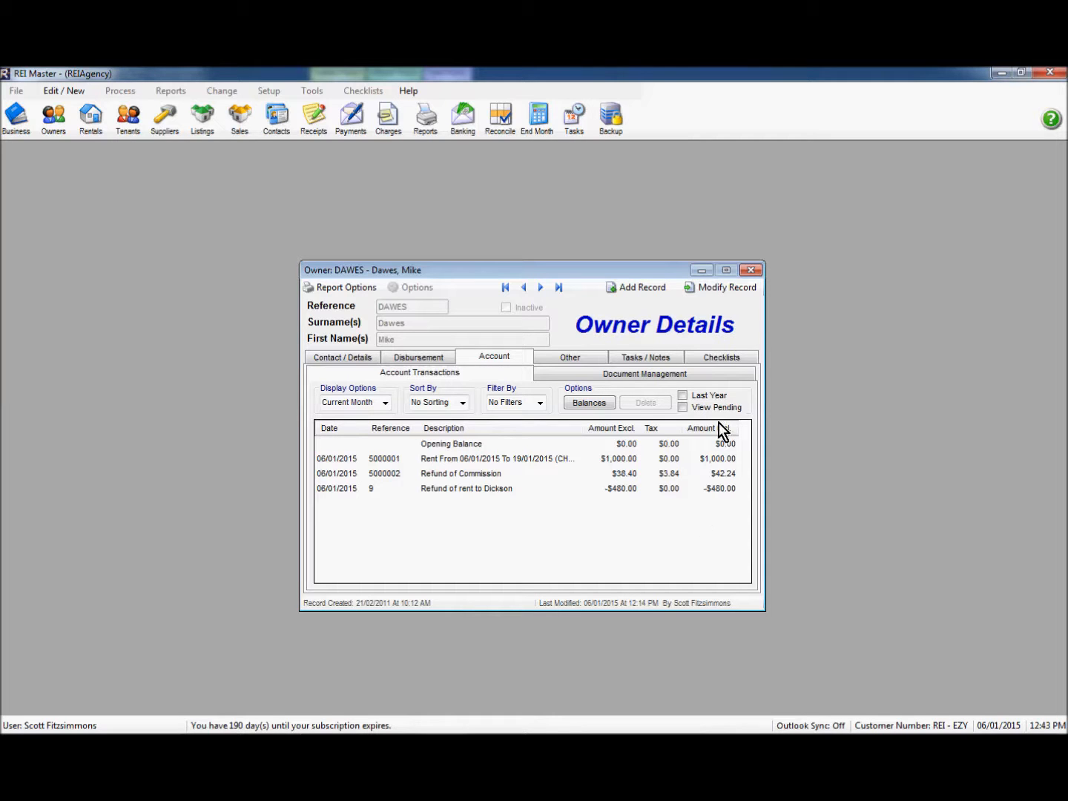
click(751, 270)
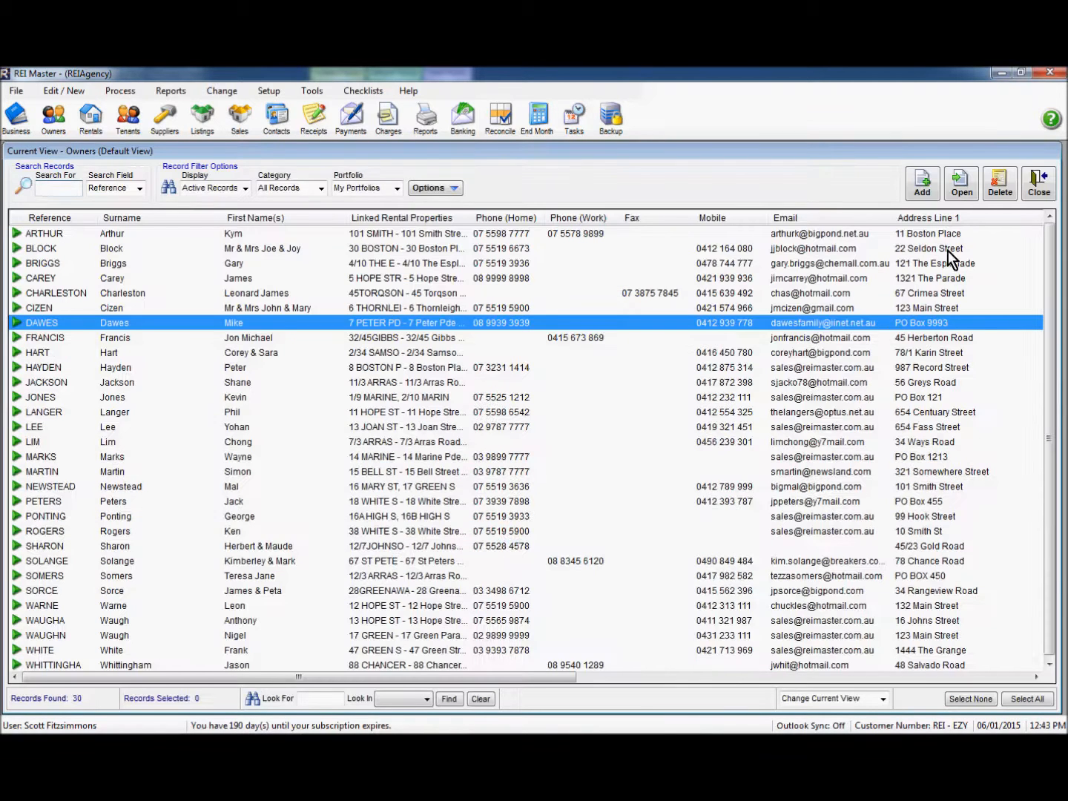
click(1032, 194)
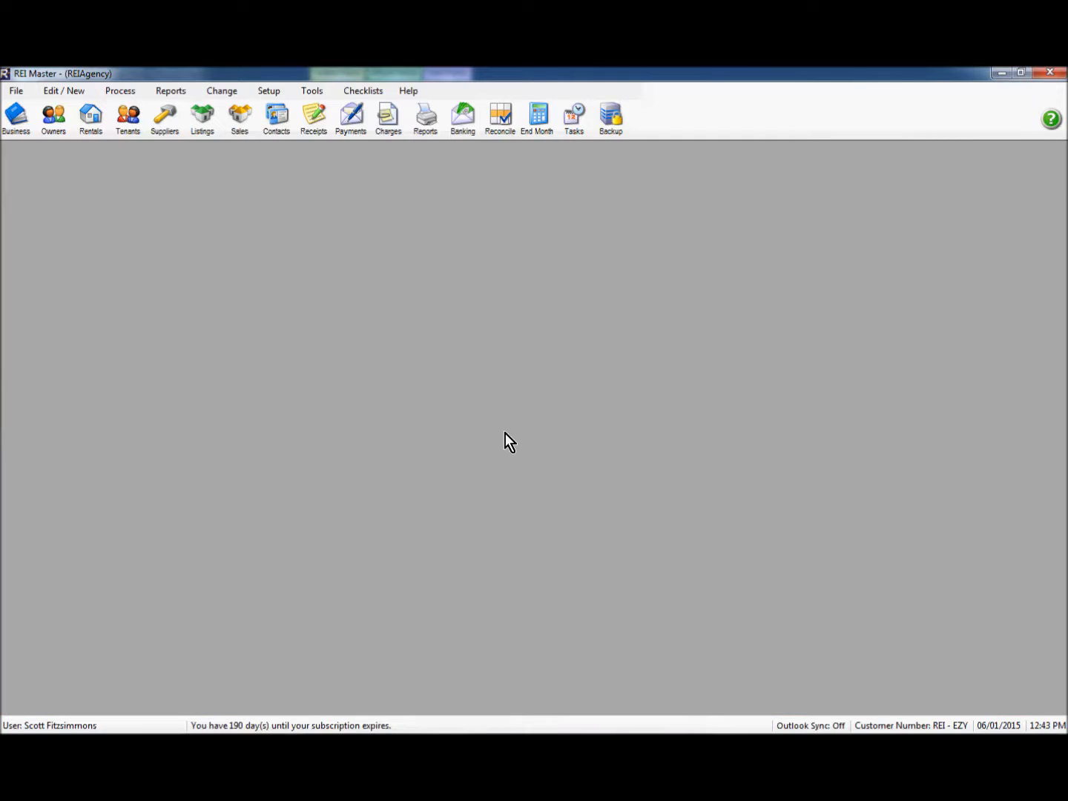